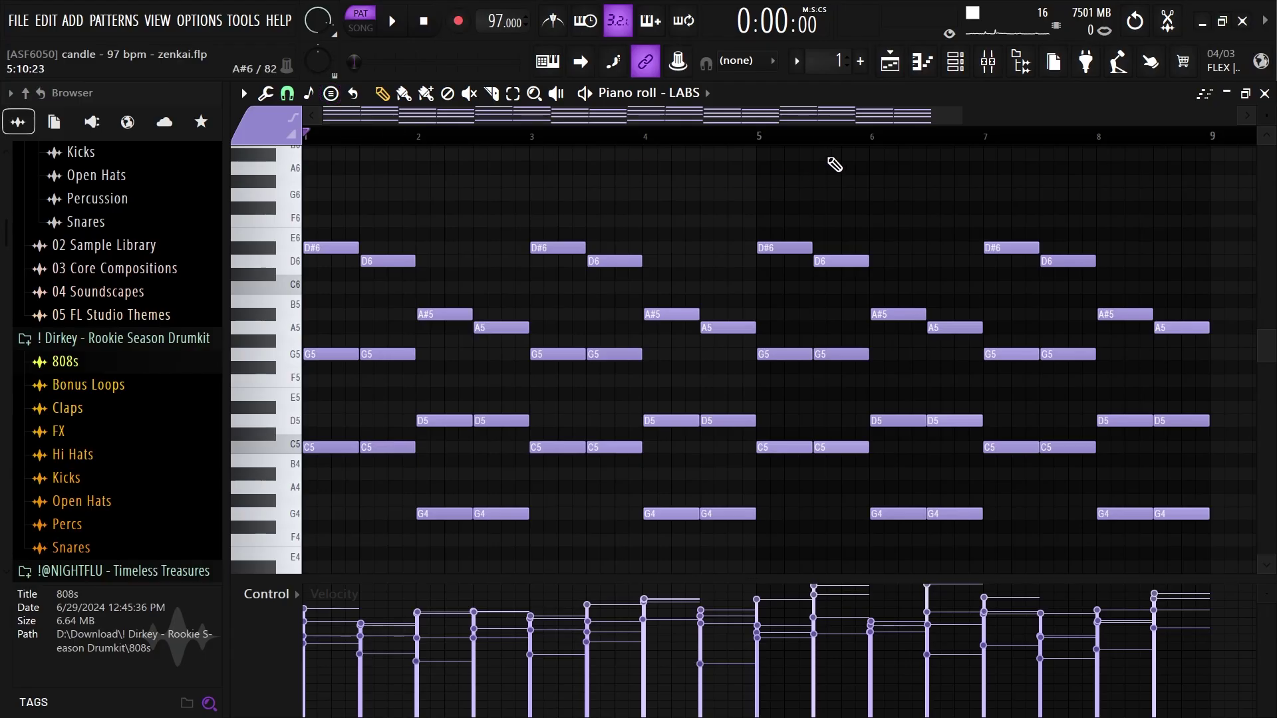
# Step: Choose Minor Natural (Aeolian) as the scale highlighting for the LABS piano roll
pyautogui.click(330, 95)
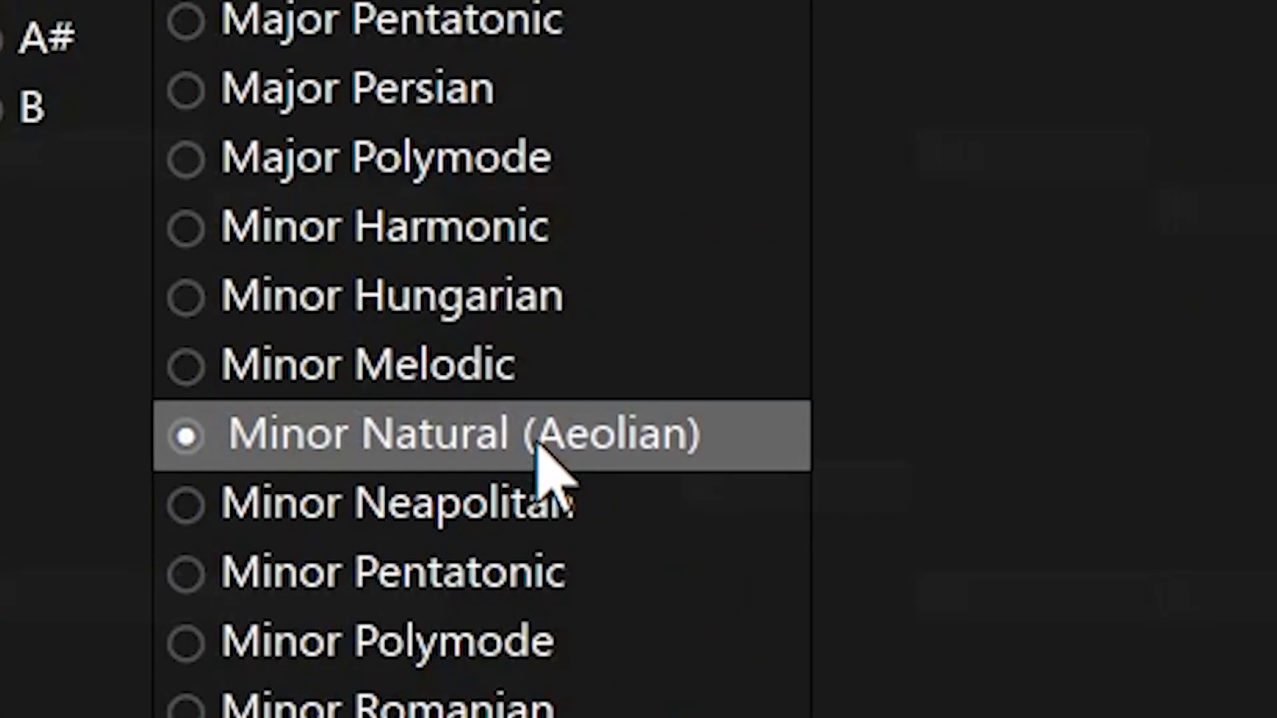
pyautogui.click(547, 470)
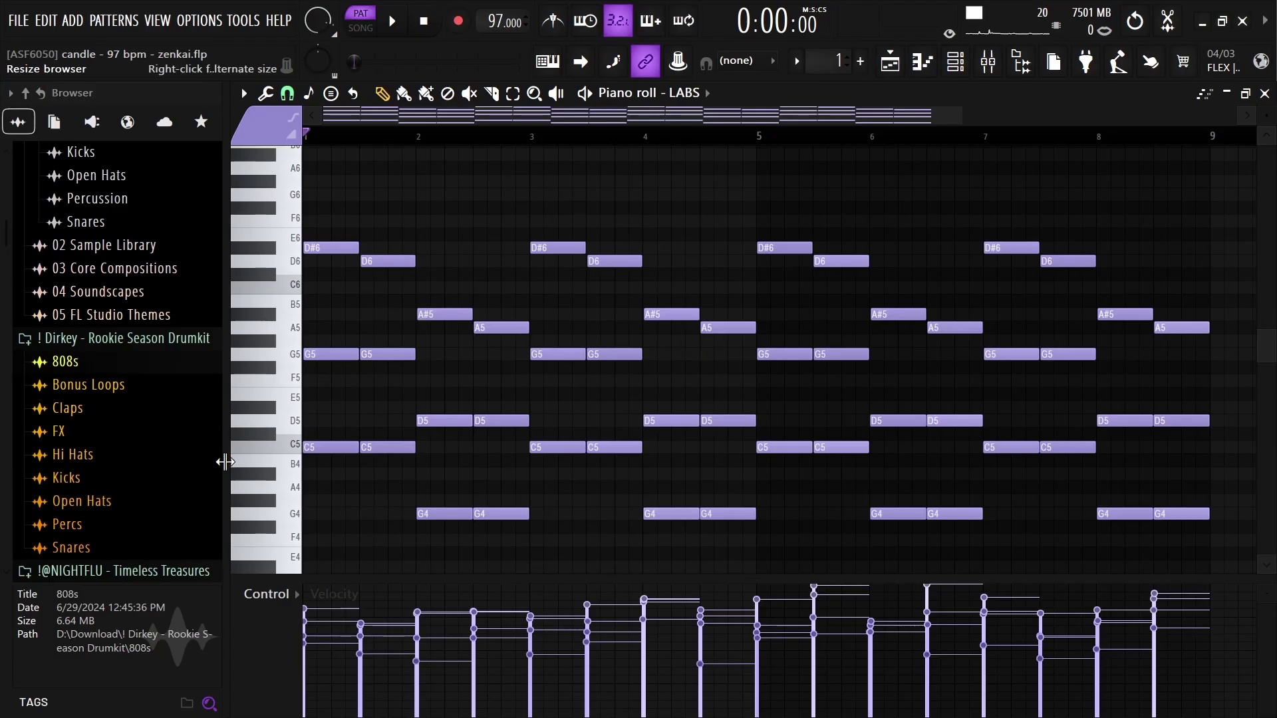
pyautogui.moveTo(319, 407)
pyautogui.mouseDown()
pyautogui.moveTo(284, 411)
pyautogui.moveTo(310, 412)
pyautogui.mouseUp()
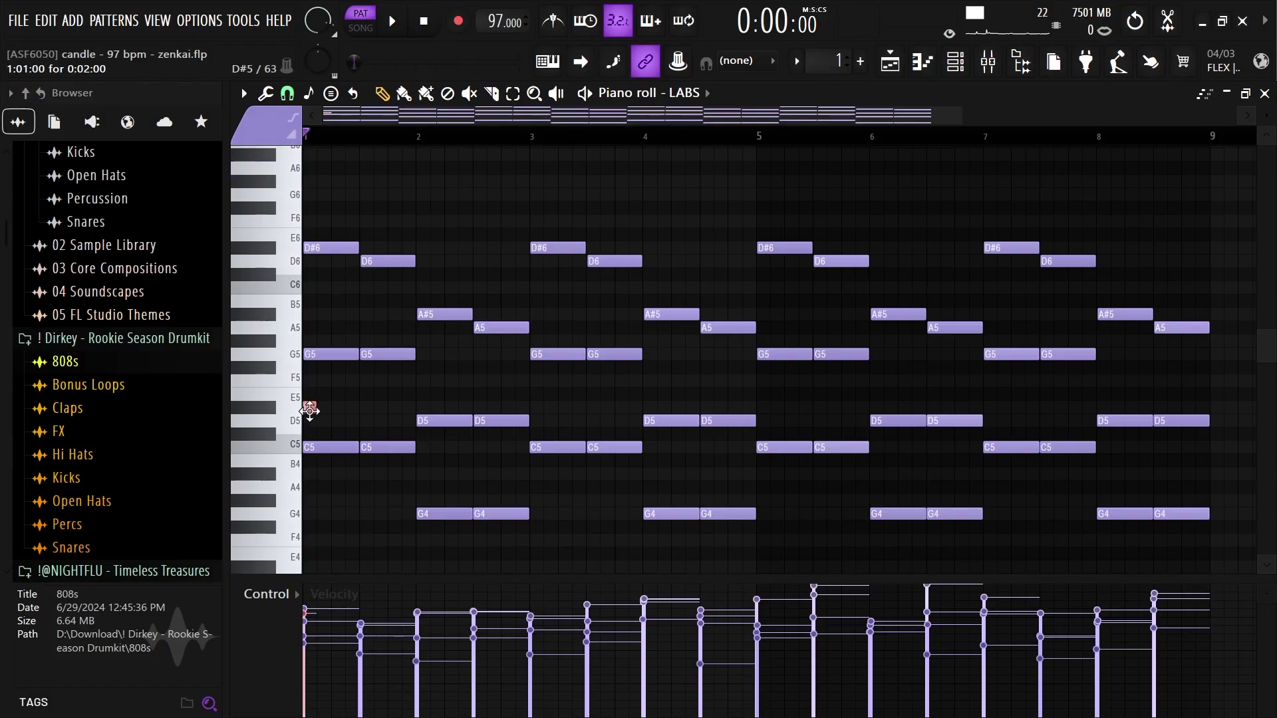
pyautogui.hotkey('ctrl', 'Up')
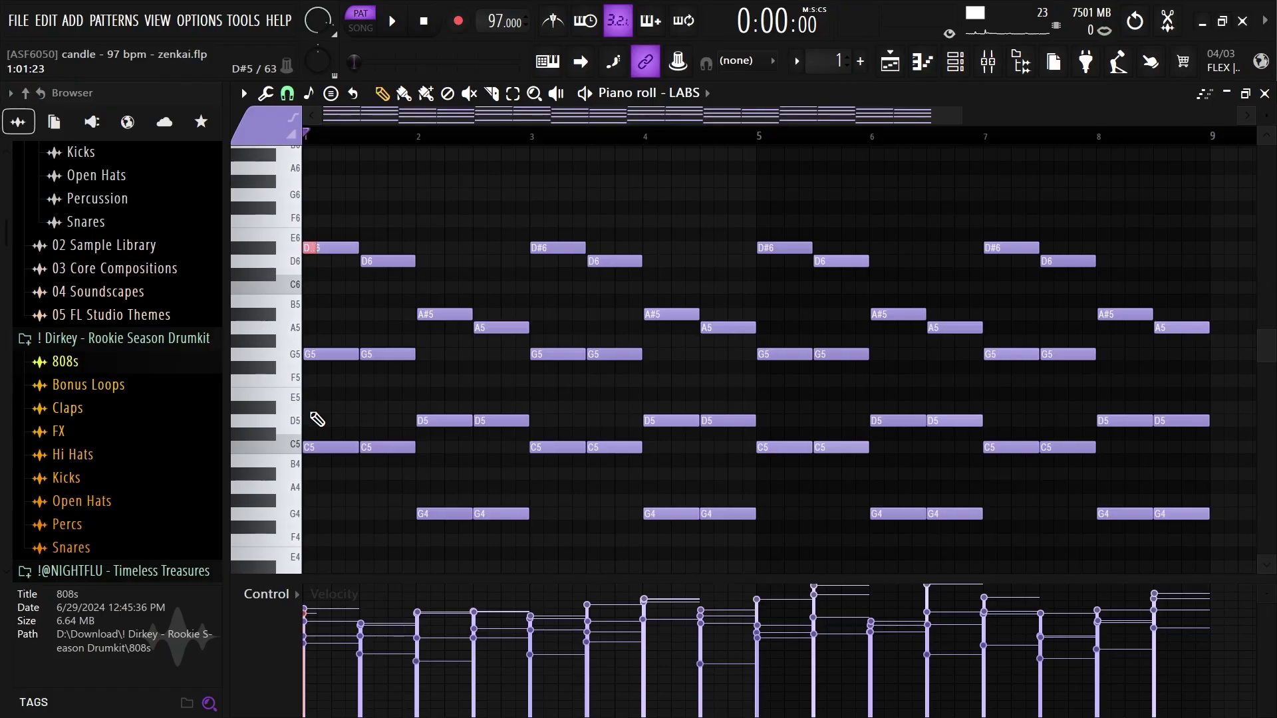
pyautogui.press('Delete')
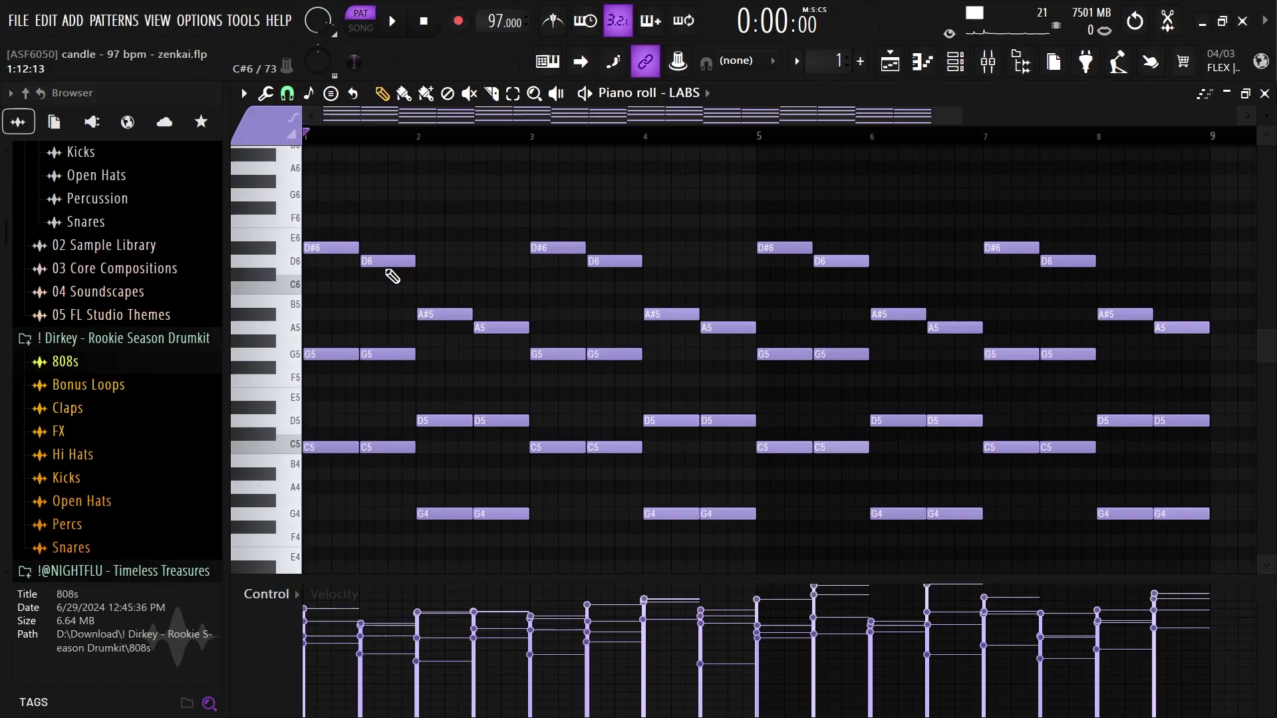
pyautogui.moveTo(384, 230); pyautogui.dragTo(395, 283)
pyautogui.hotkey('ctrl', 'd')
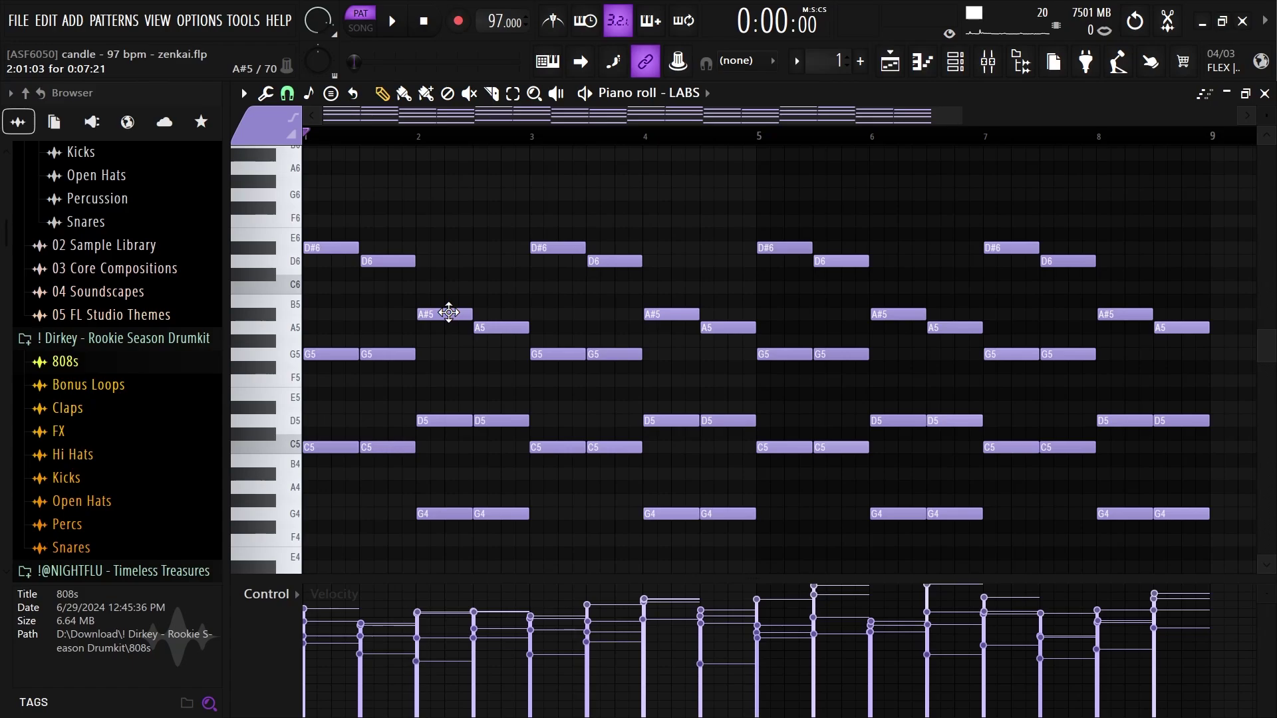
pyautogui.hotkey('alt', 'r')
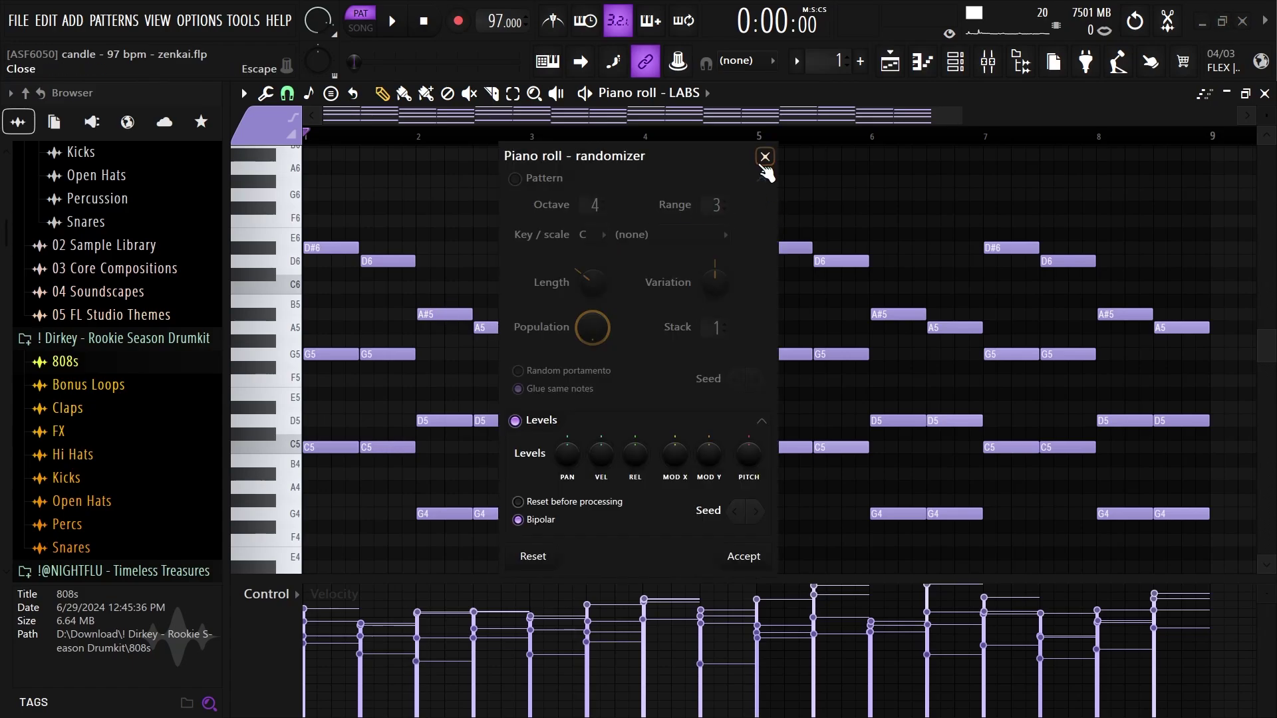
pyautogui.click(765, 156)
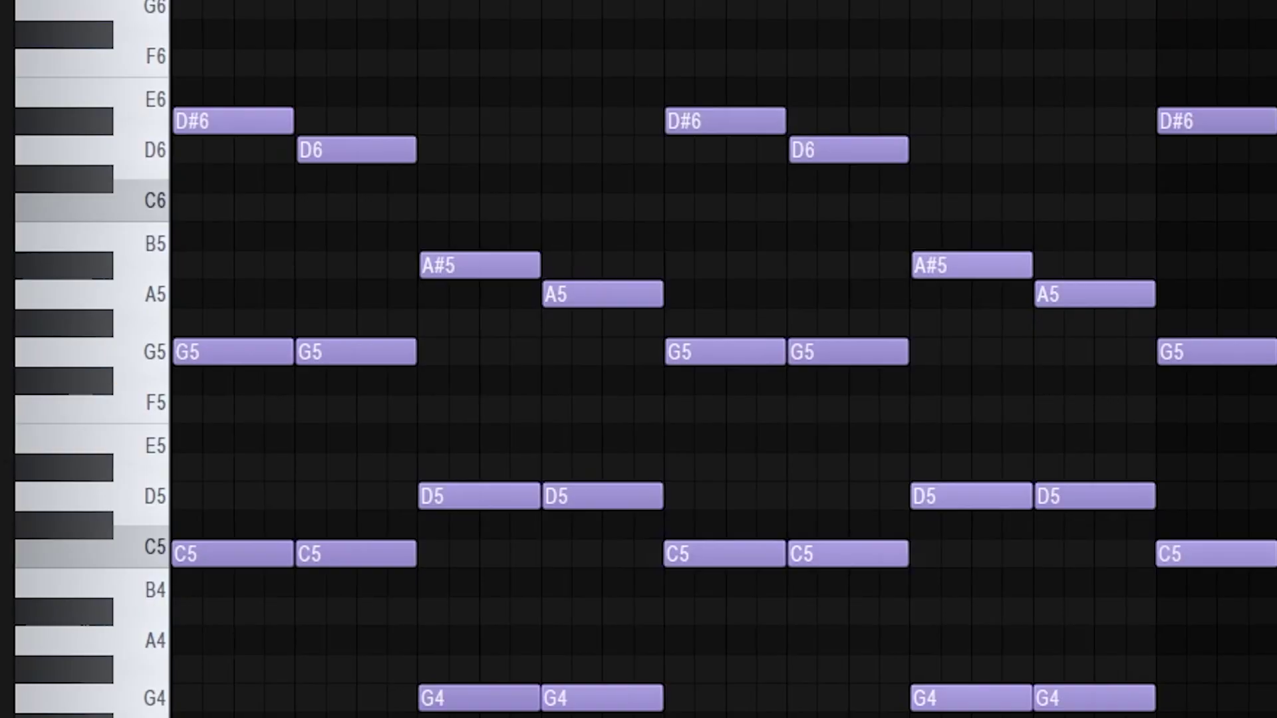
# Step: Play back the LABS chord pattern and examine its notes down to the low G4 and C4 bass notes
pyautogui.click(392, 20)
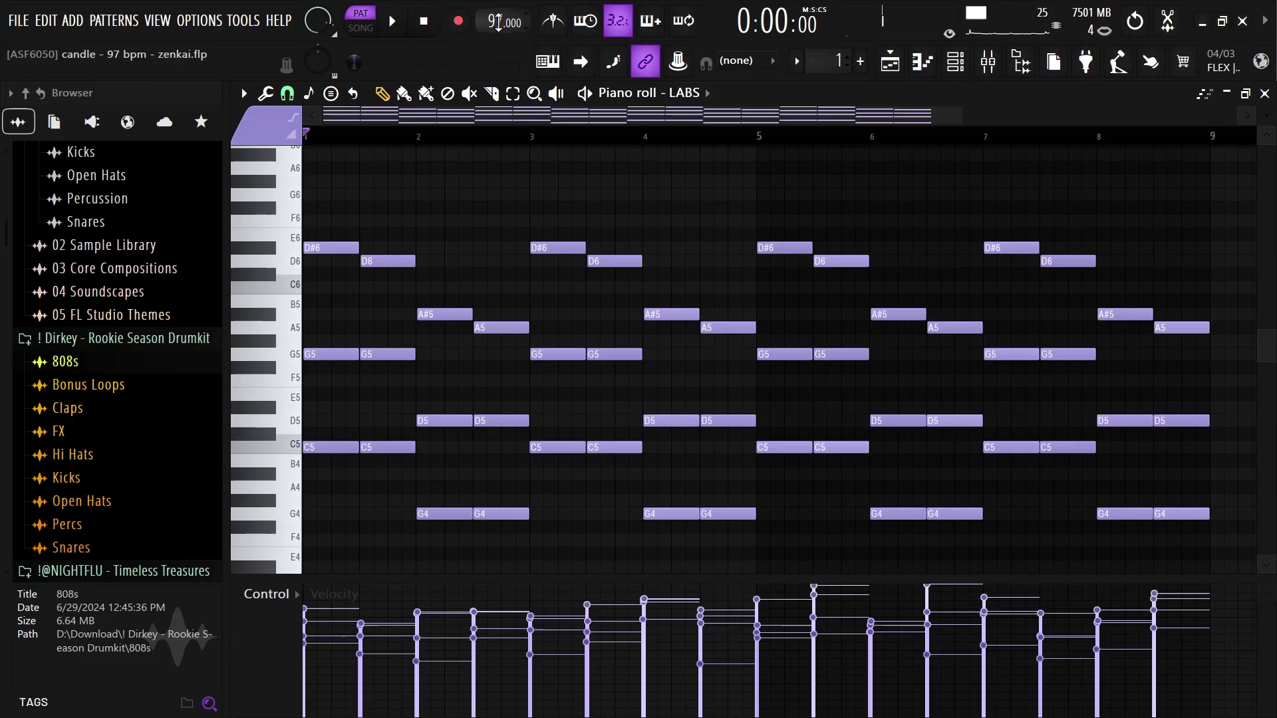
pyautogui.scroll(-2, 628, 280)
pyautogui.scroll(-2, 565, 393)
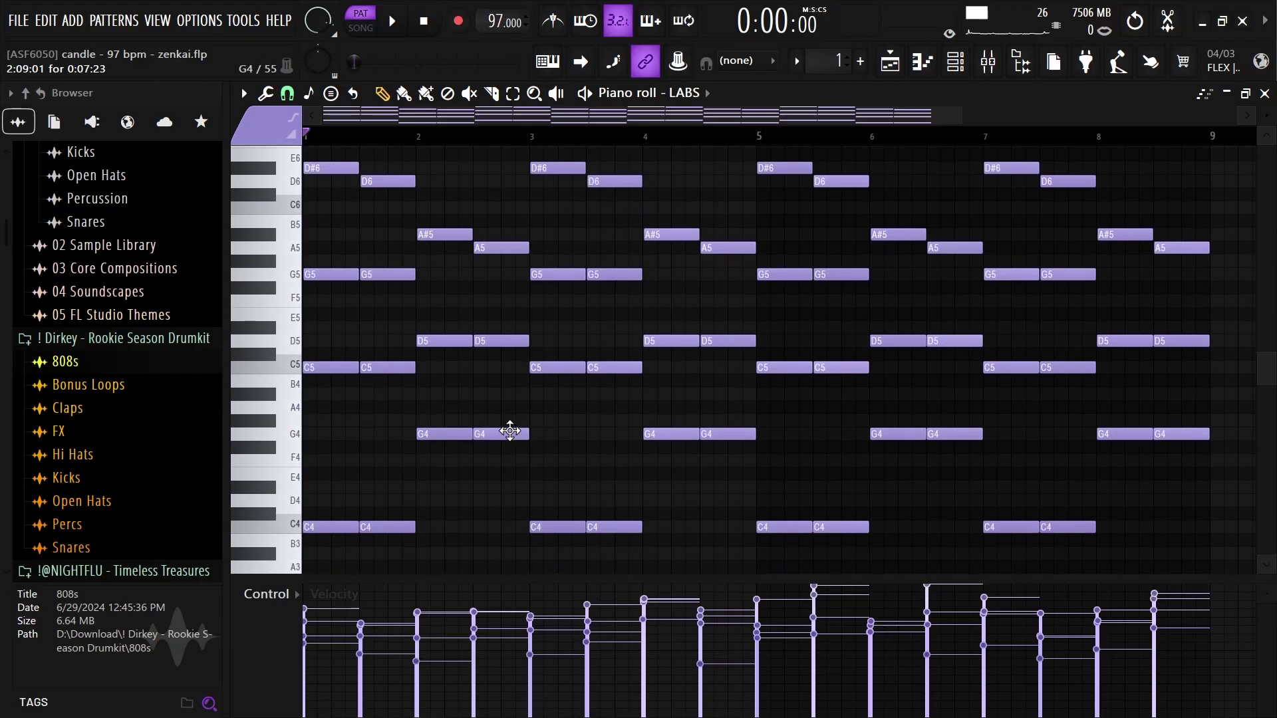
pyautogui.scroll(2, 410, 421)
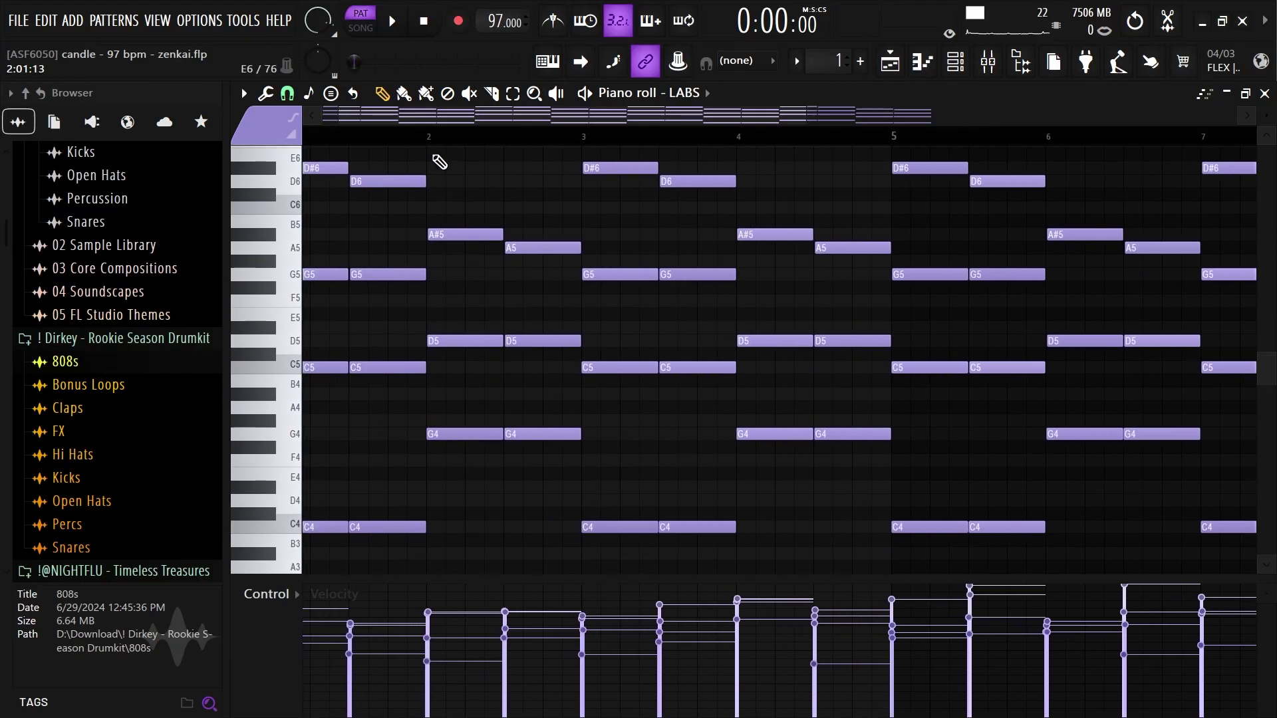
# Step: Try shortening the first G4 bass note in bar 2 of the LABS pattern
pyautogui.moveTo(429, 141); pyautogui.dragTo(583, 165)
pyautogui.hotkey('ctrl', 'd')
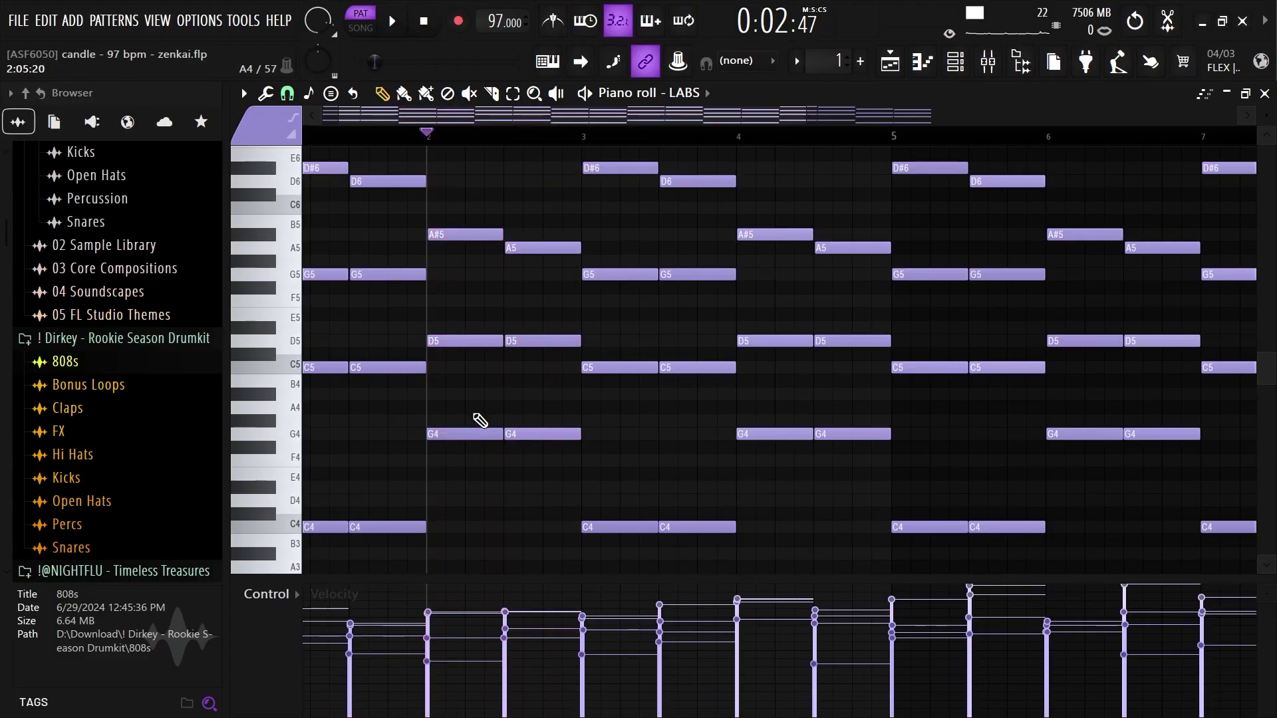
pyautogui.moveTo(434, 367); pyautogui.dragTo(434, 437)
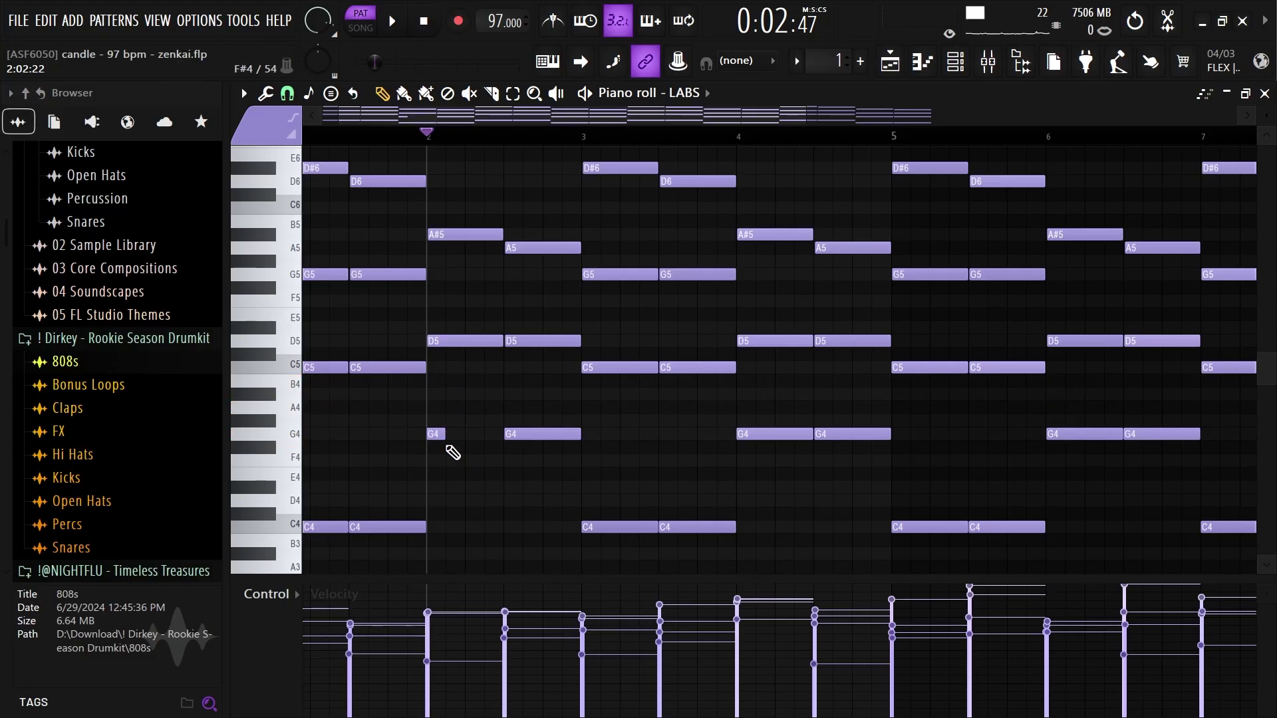
pyautogui.hotkey('ctrl', 'z')
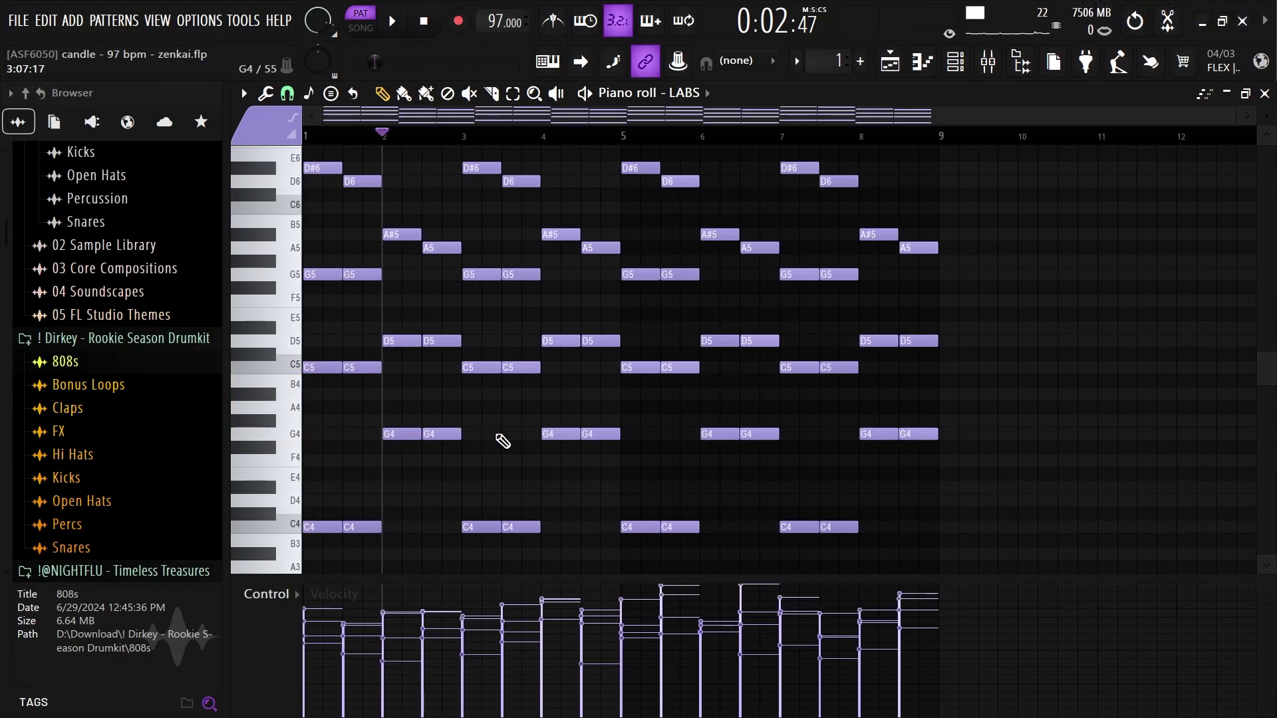
# Step: Inspect the LABS mixer track's effects, including Fruity Parametric EQ 2, Fruity Delay 3, LALA and ValhallaVintageVerb
pyautogui.press('F9')
pyautogui.click(1163, 159)
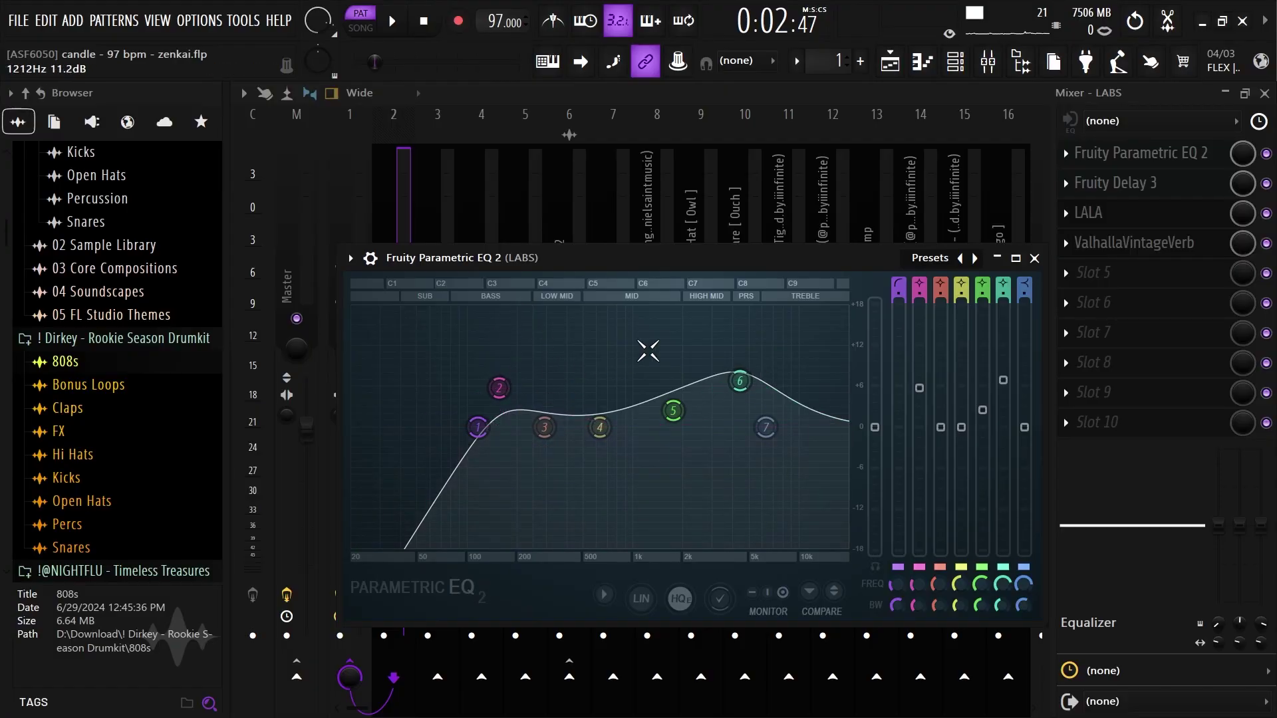
pyautogui.click(1172, 191)
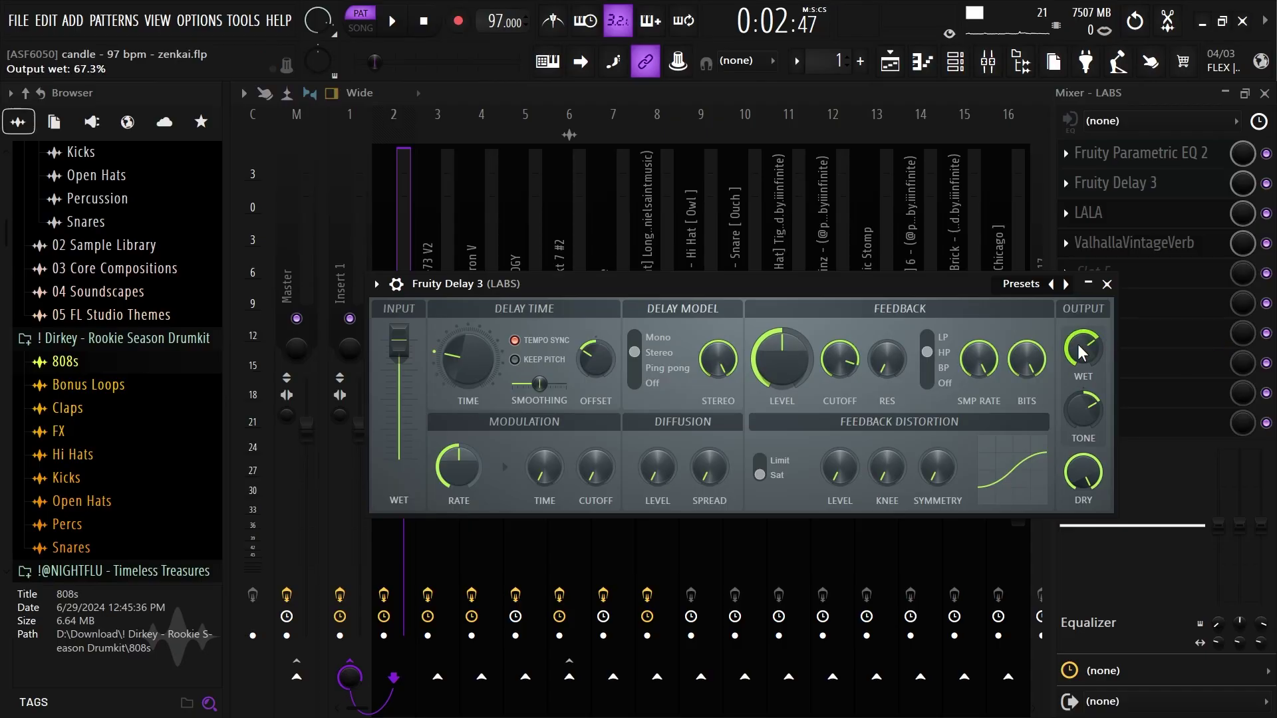
pyautogui.click(1106, 284)
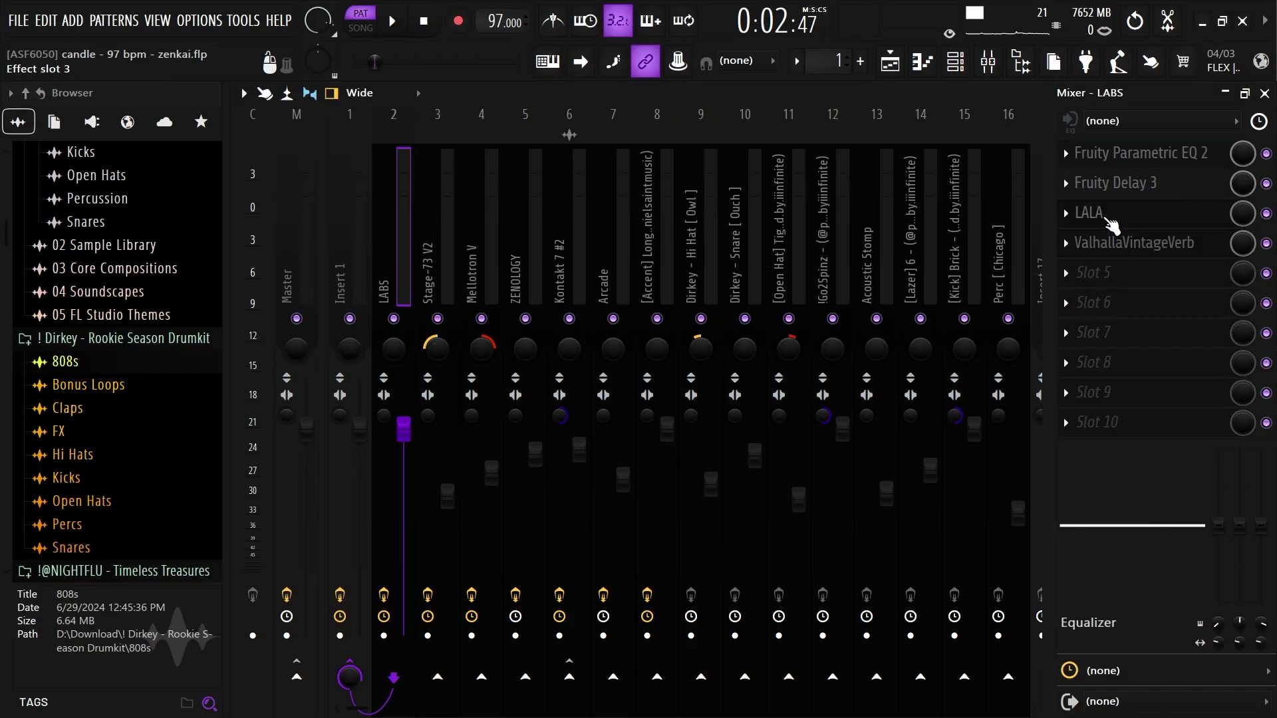
pyautogui.click(1107, 216)
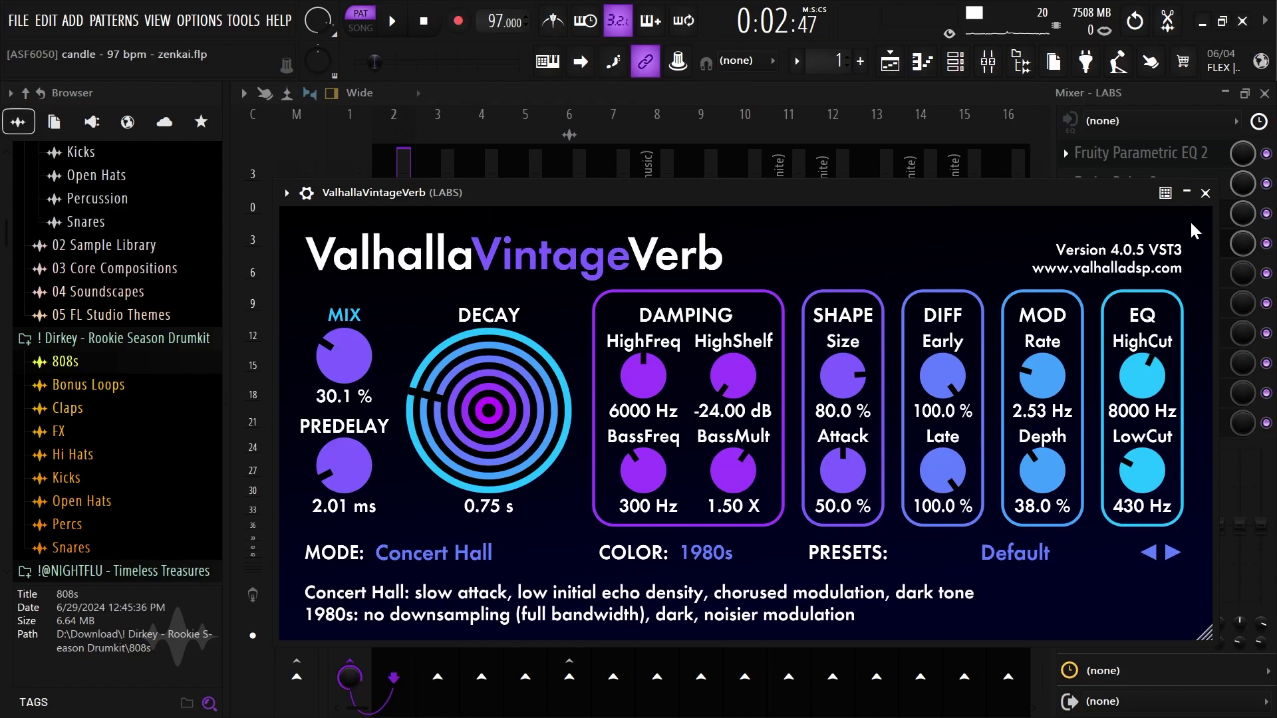
pyautogui.click(1204, 193)
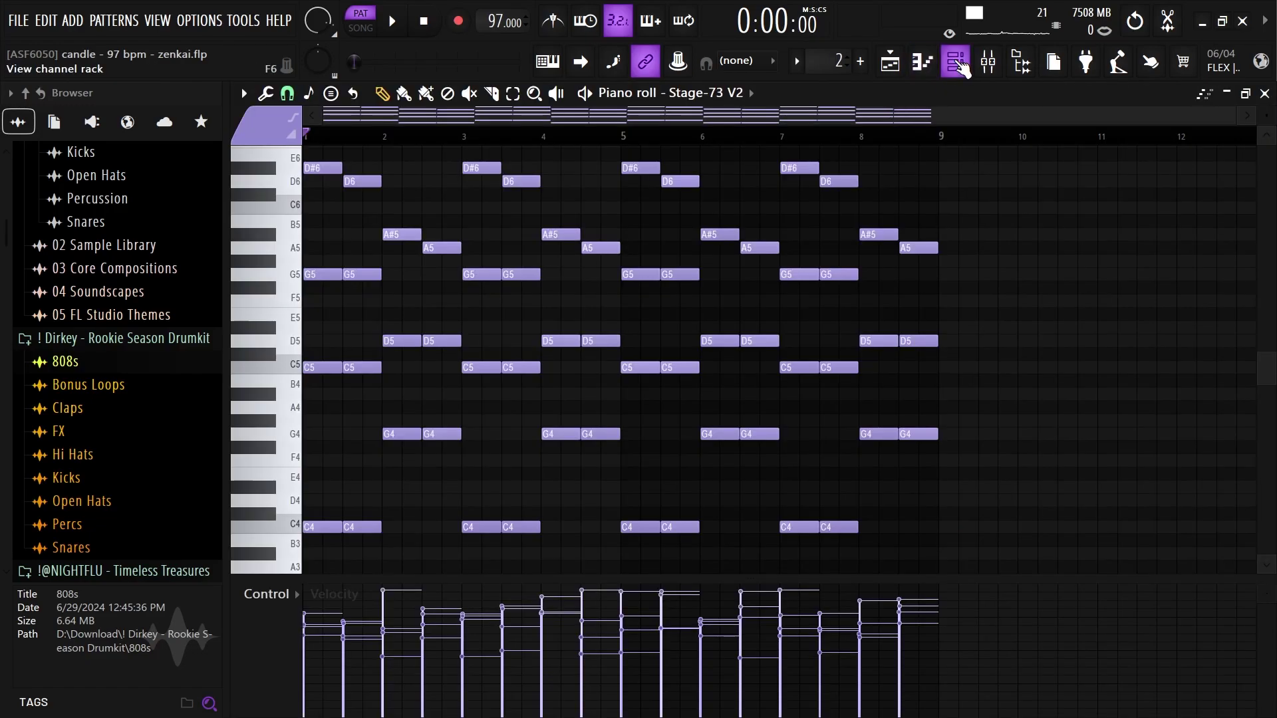
# Step: Examine the Stage-73 V2 instrument and its preset from the channel rack and play back its chord pattern
pyautogui.click(955, 61)
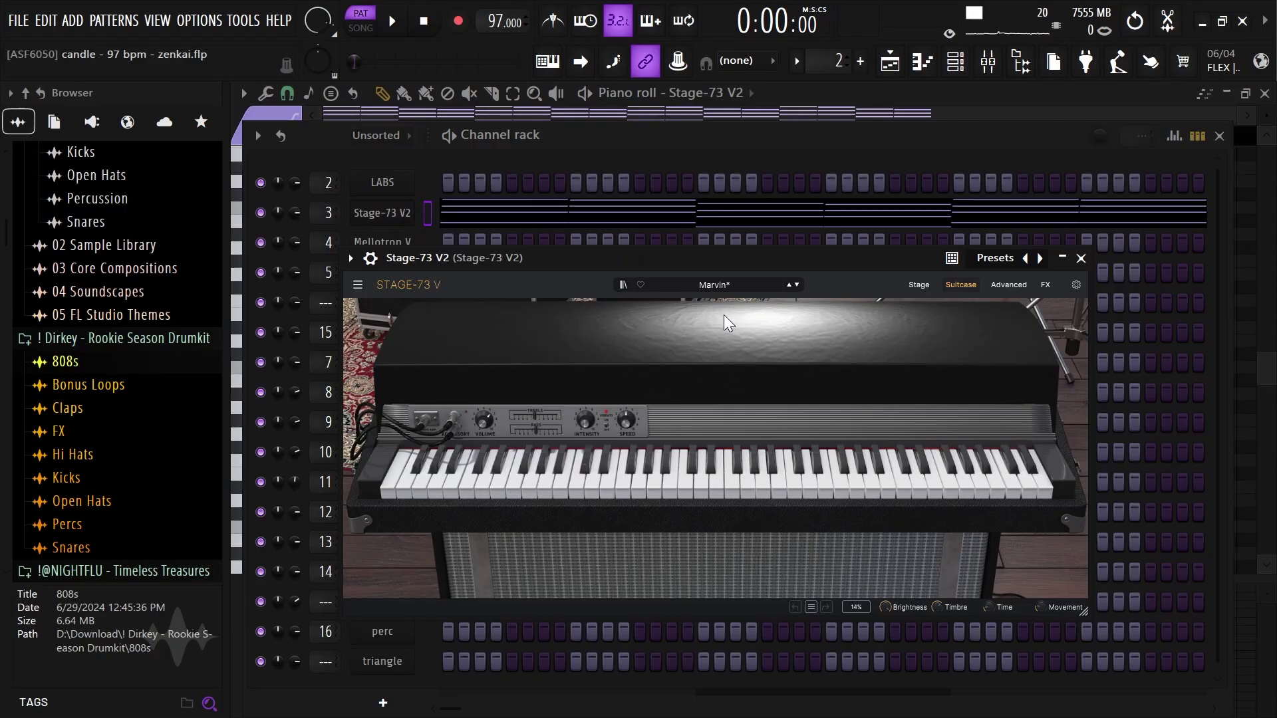
pyautogui.click(241, 90)
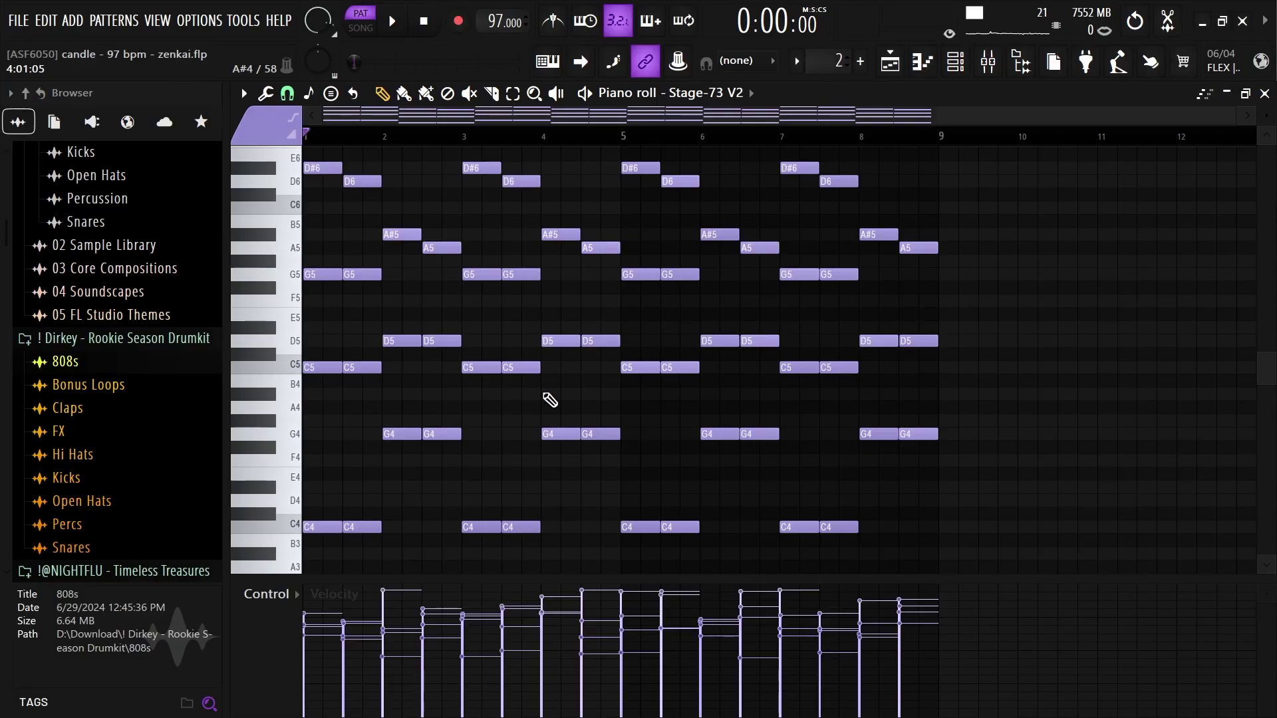
pyautogui.press('space')
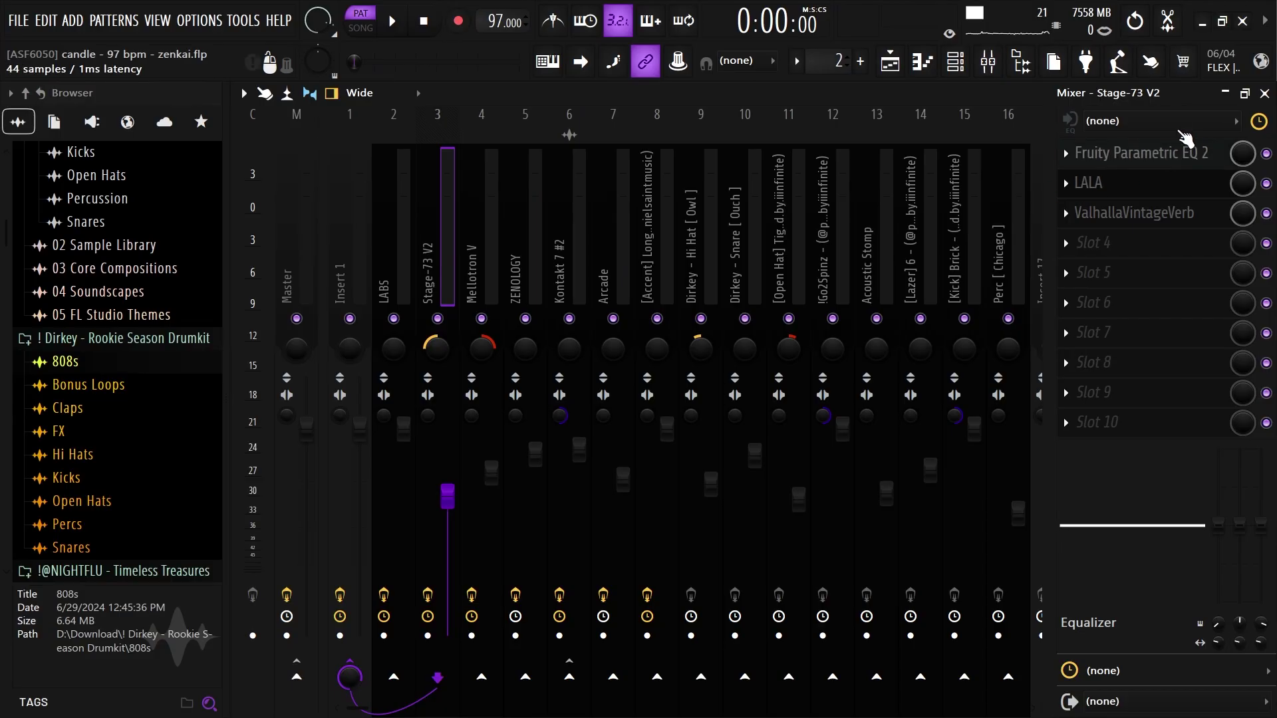
# Step: Inspect the Fruity Parametric EQ 2 and ValhallaVintageVerb settings on the Stage-73 V2 mixer track
pyautogui.click(1186, 157)
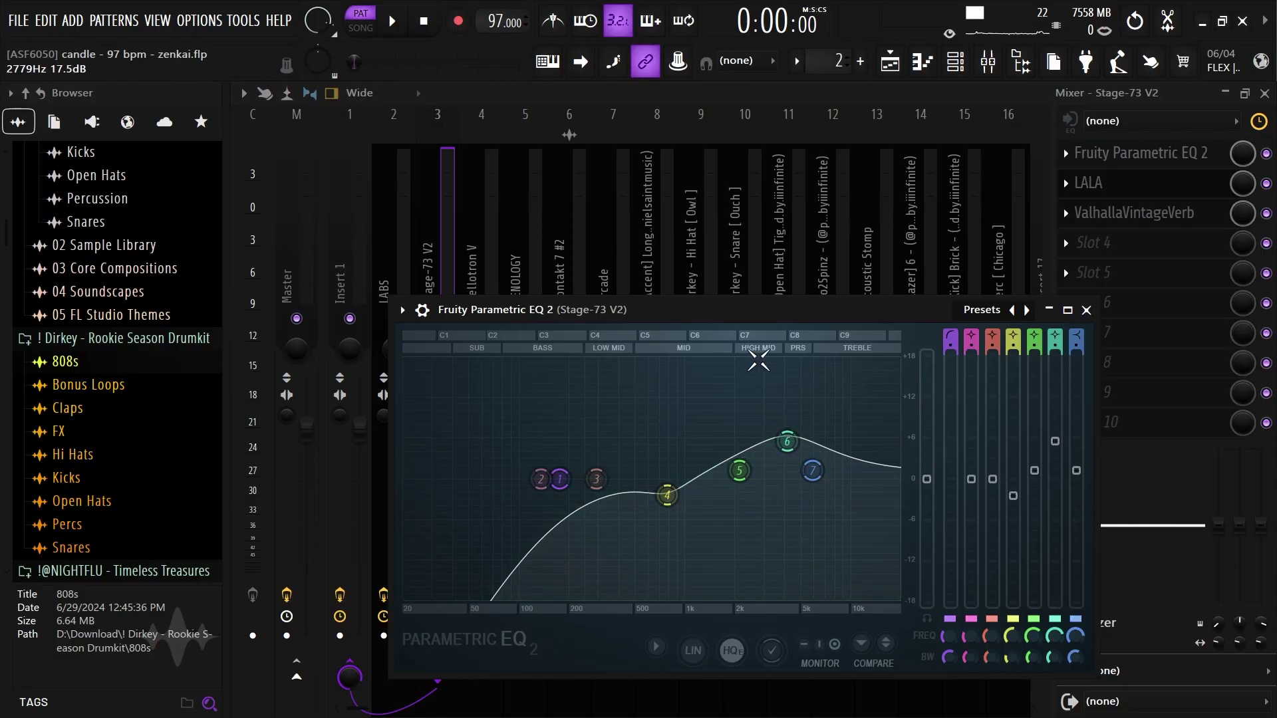
pyautogui.click(1138, 214)
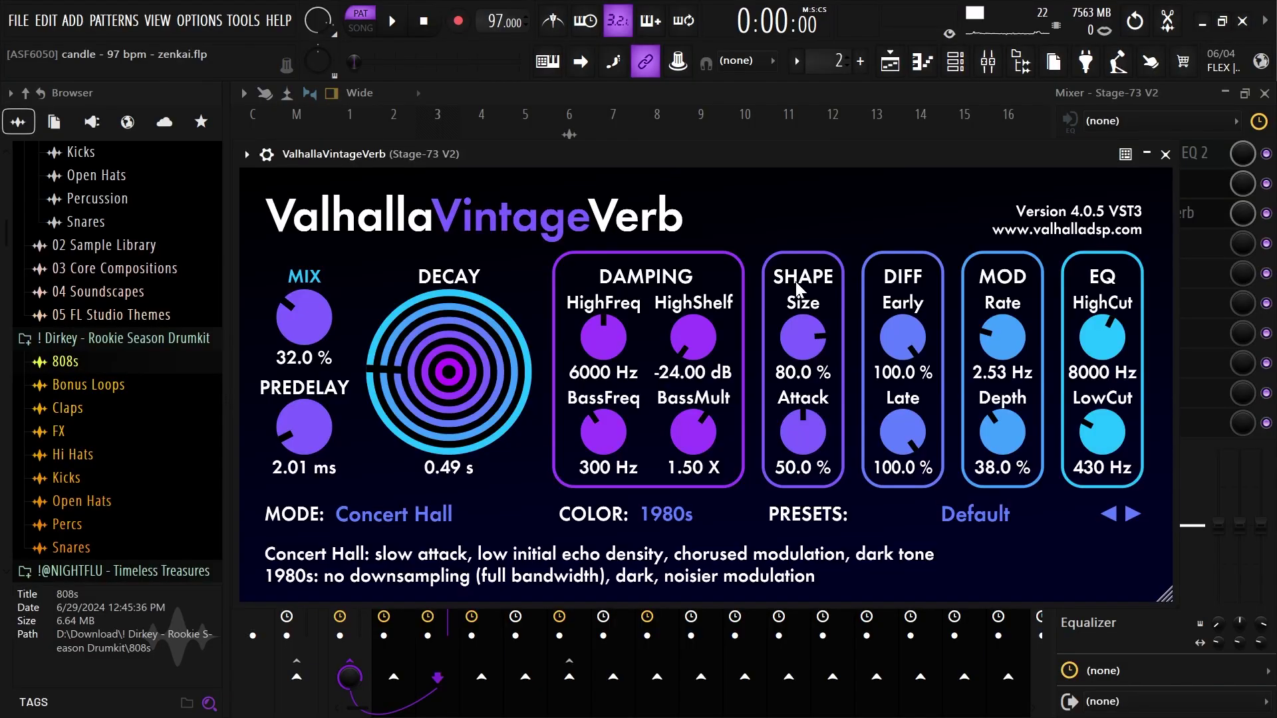
pyautogui.click(1165, 154)
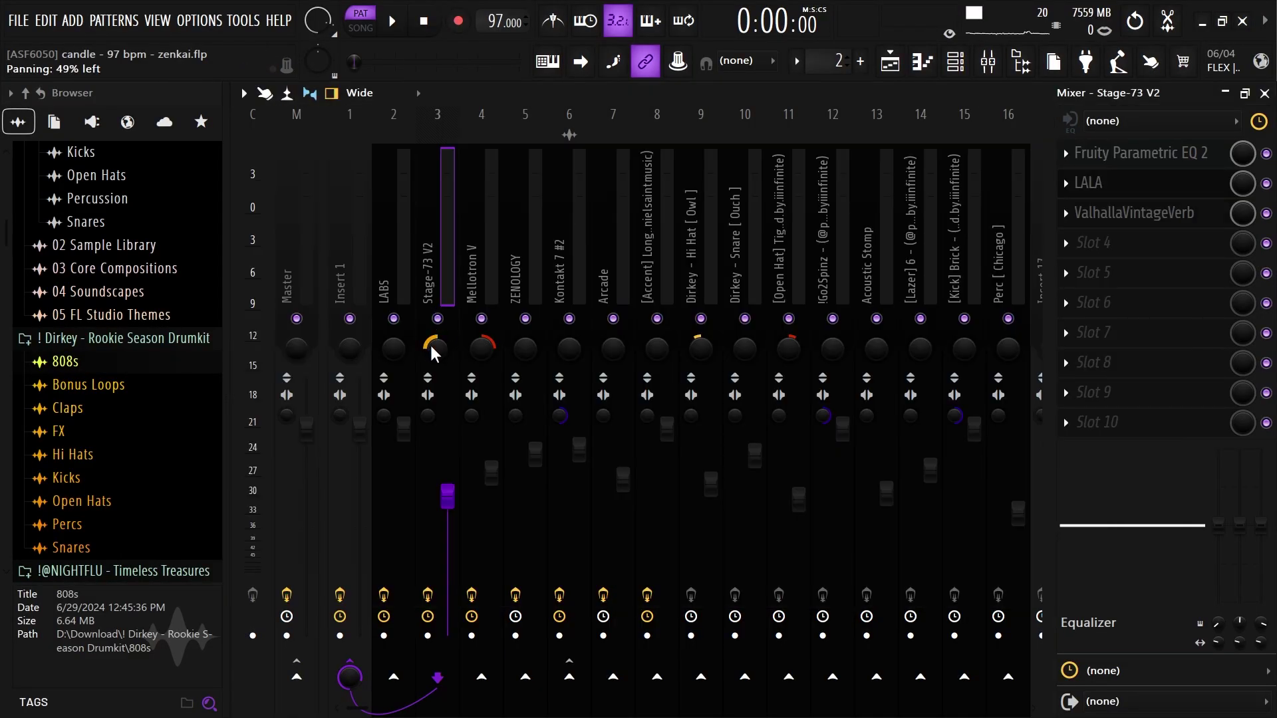
# Step: Select the Mellotron V mixer track and examine the instrument's preset and piano roll
pyautogui.click(488, 290)
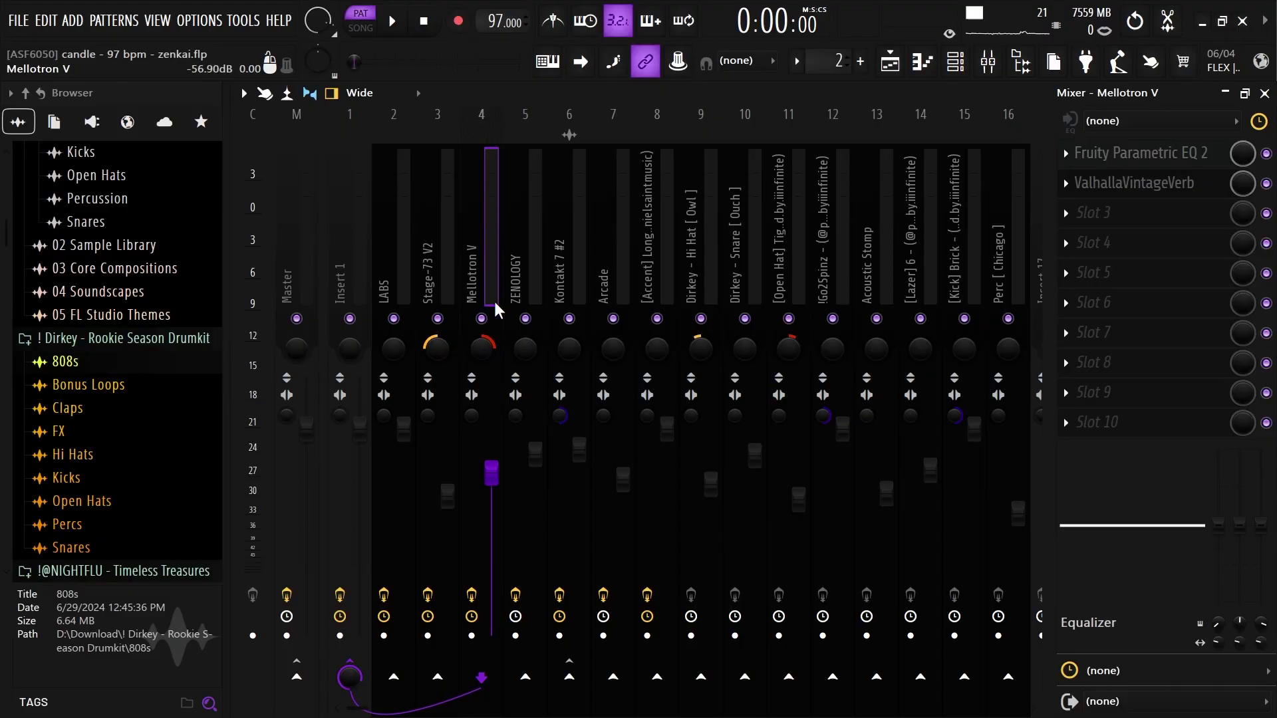
pyautogui.click(890, 62)
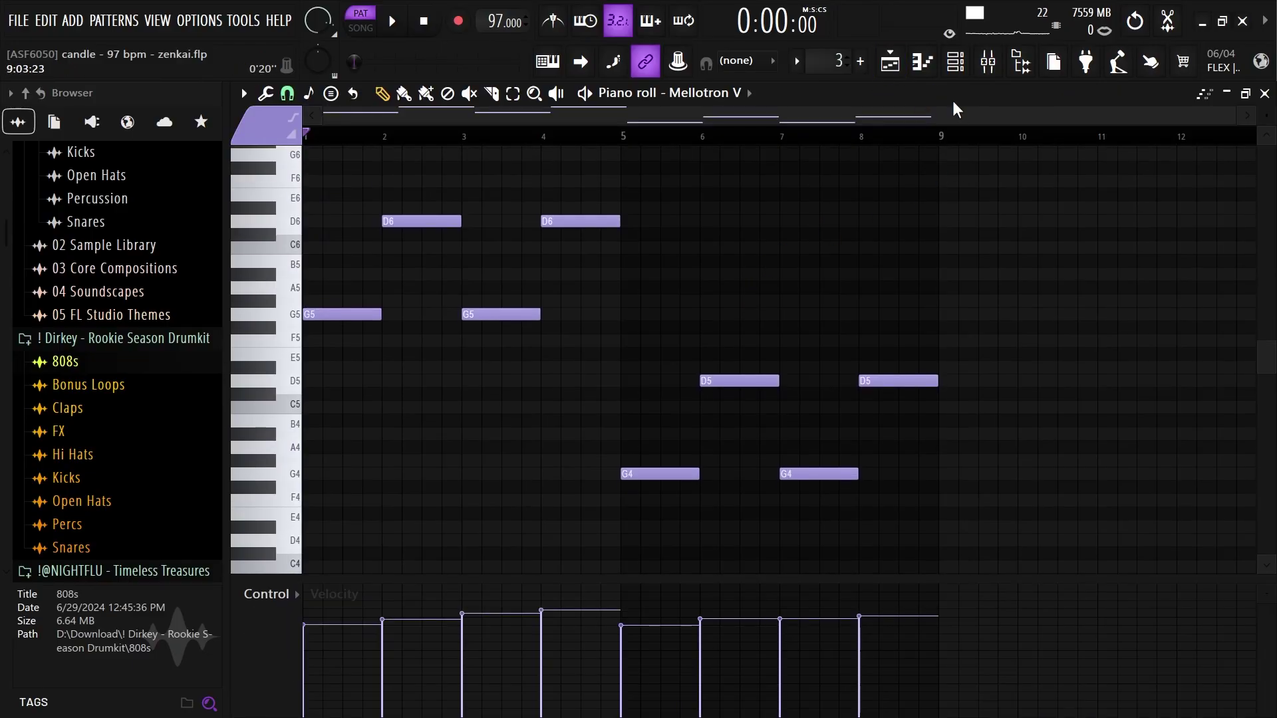
pyautogui.click(955, 61)
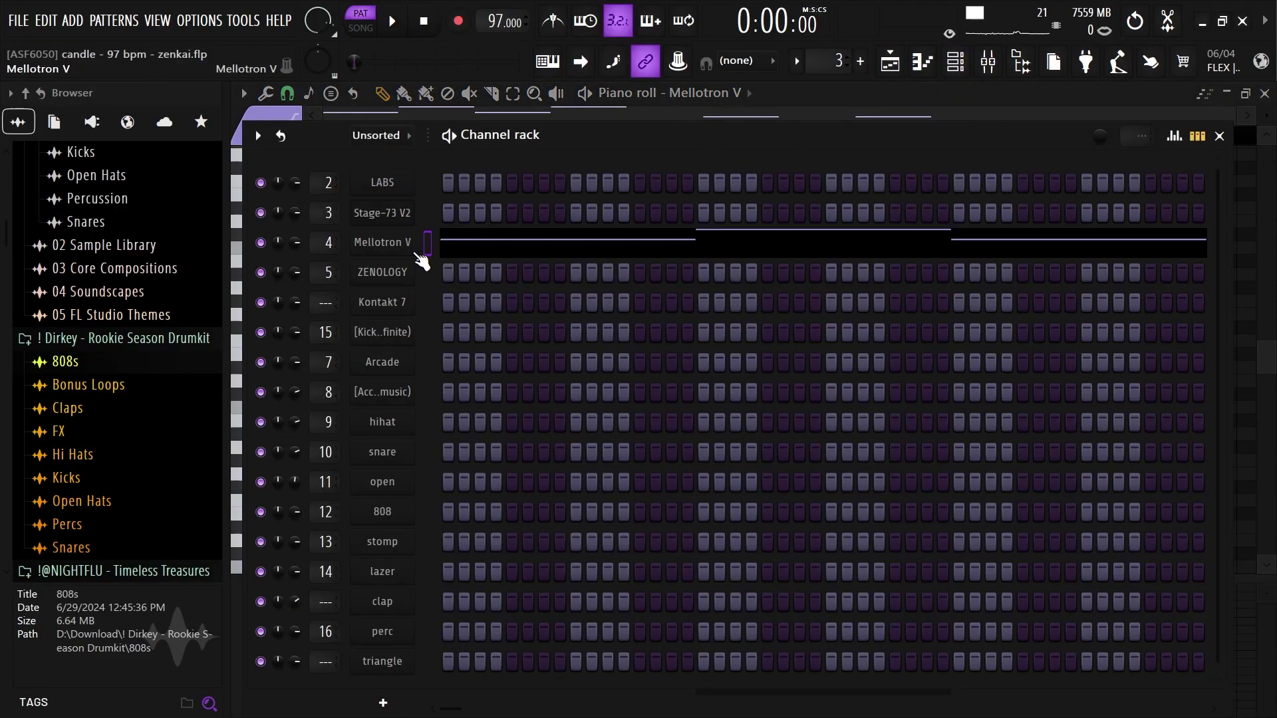
pyautogui.click(405, 244)
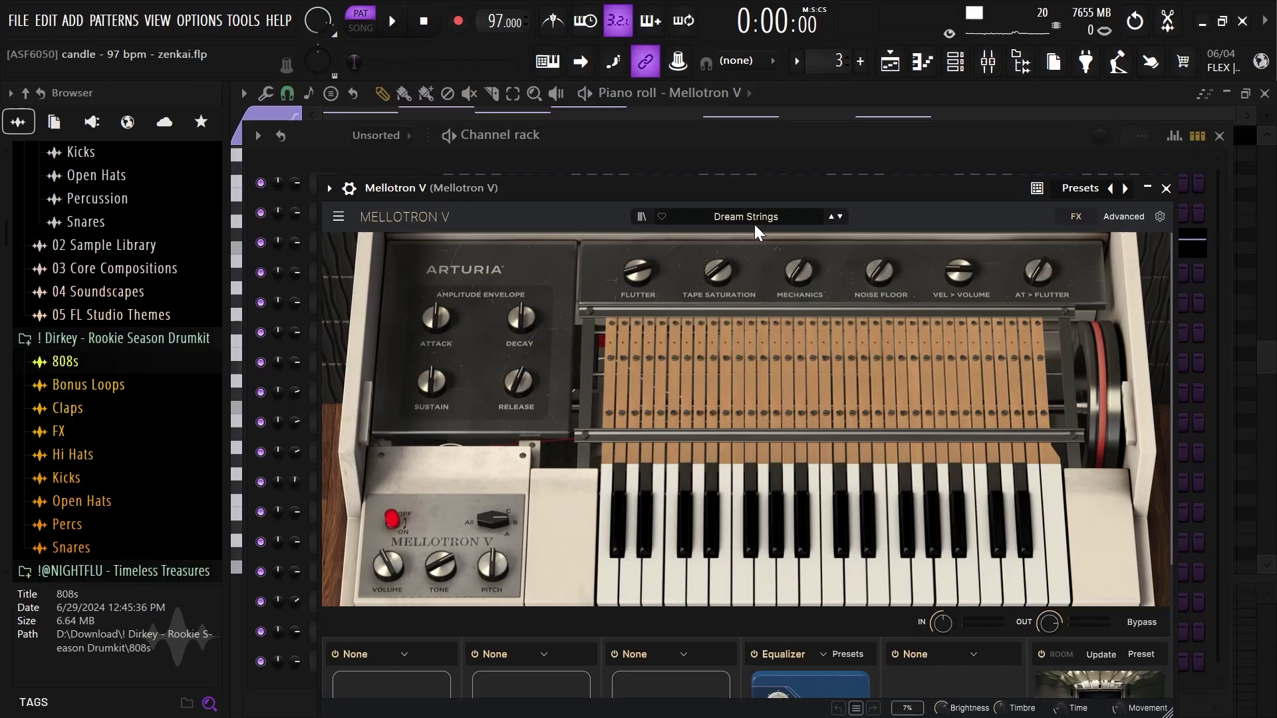
pyautogui.click(921, 61)
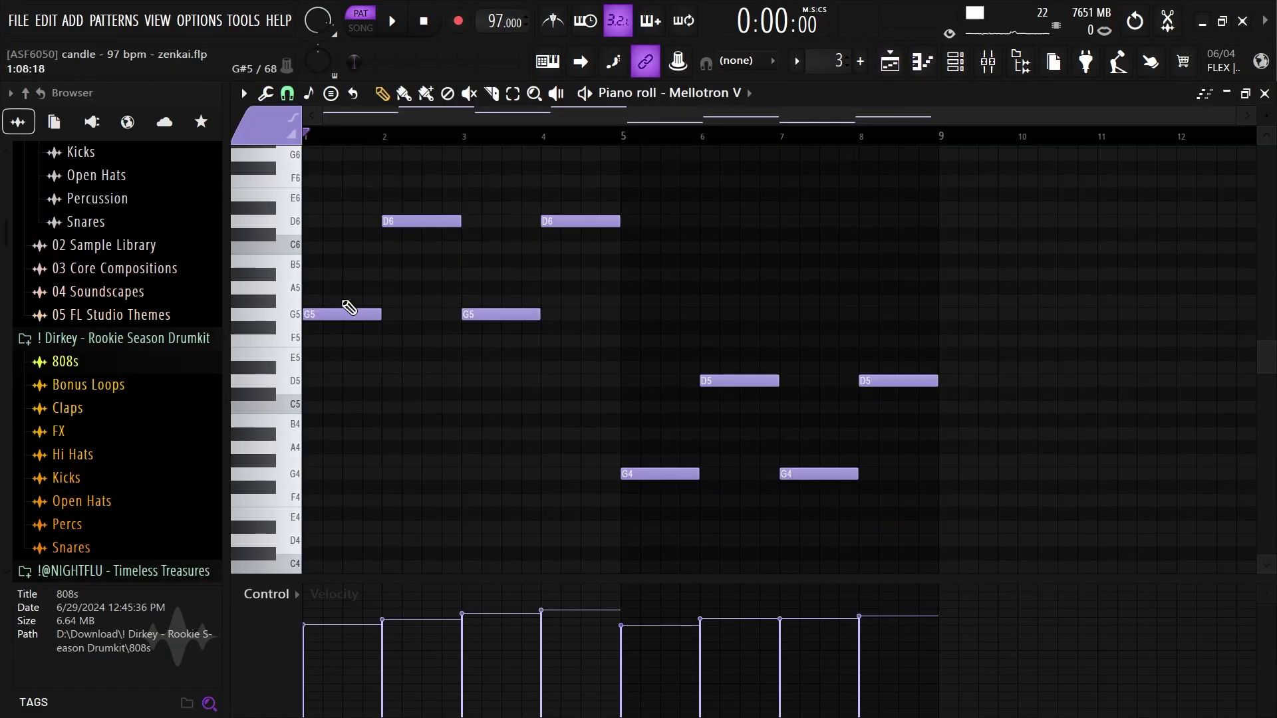
# Step: Examine the long G5 and D6 notes of the Mellotron V pattern and play it back
pyautogui.scroll(1, 347, 307)
pyautogui.moveTo(326, 310); pyautogui.dragTo(398, 391)
pyautogui.keyDown('ctrl'); pyautogui.click(399, 391); pyautogui.keyUp('ctrl')
pyautogui.scroll(1, 341, 354)
pyautogui.scroll(-1, 367, 335)
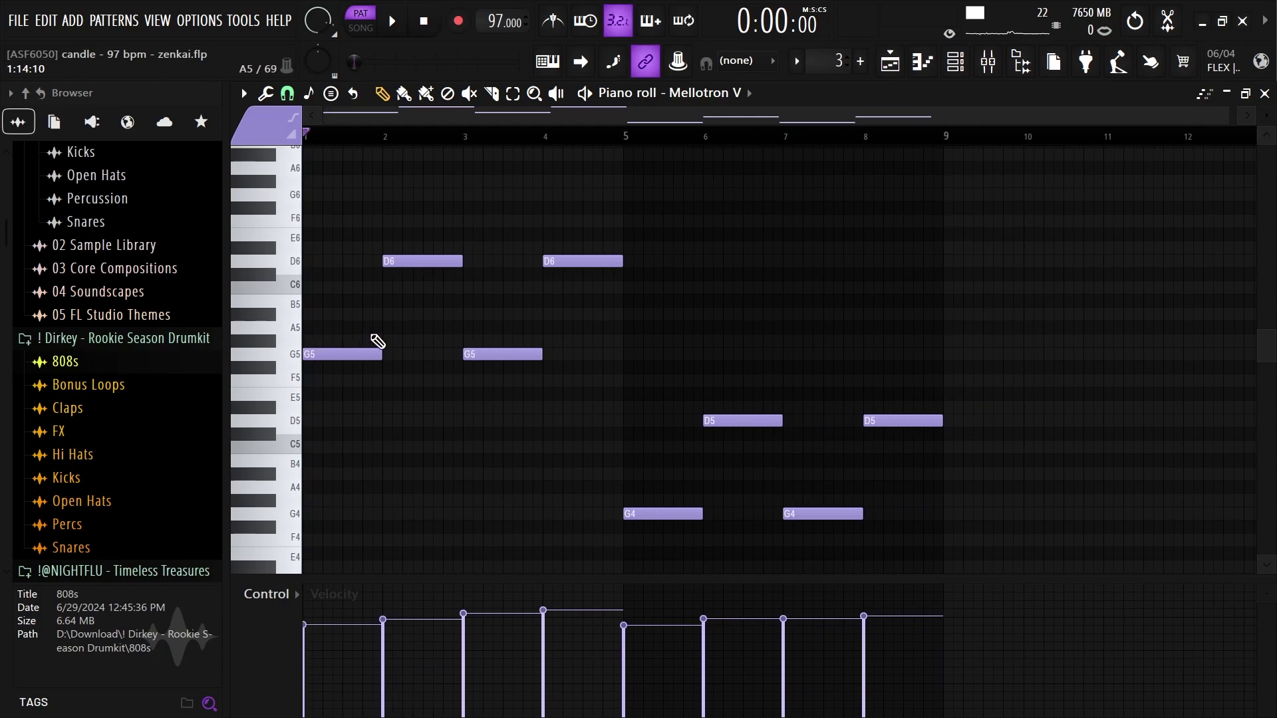
pyautogui.moveTo(379, 212); pyautogui.dragTo(442, 285)
pyautogui.keyDown('ctrl'); pyautogui.click(442, 285); pyautogui.keyUp('ctrl')
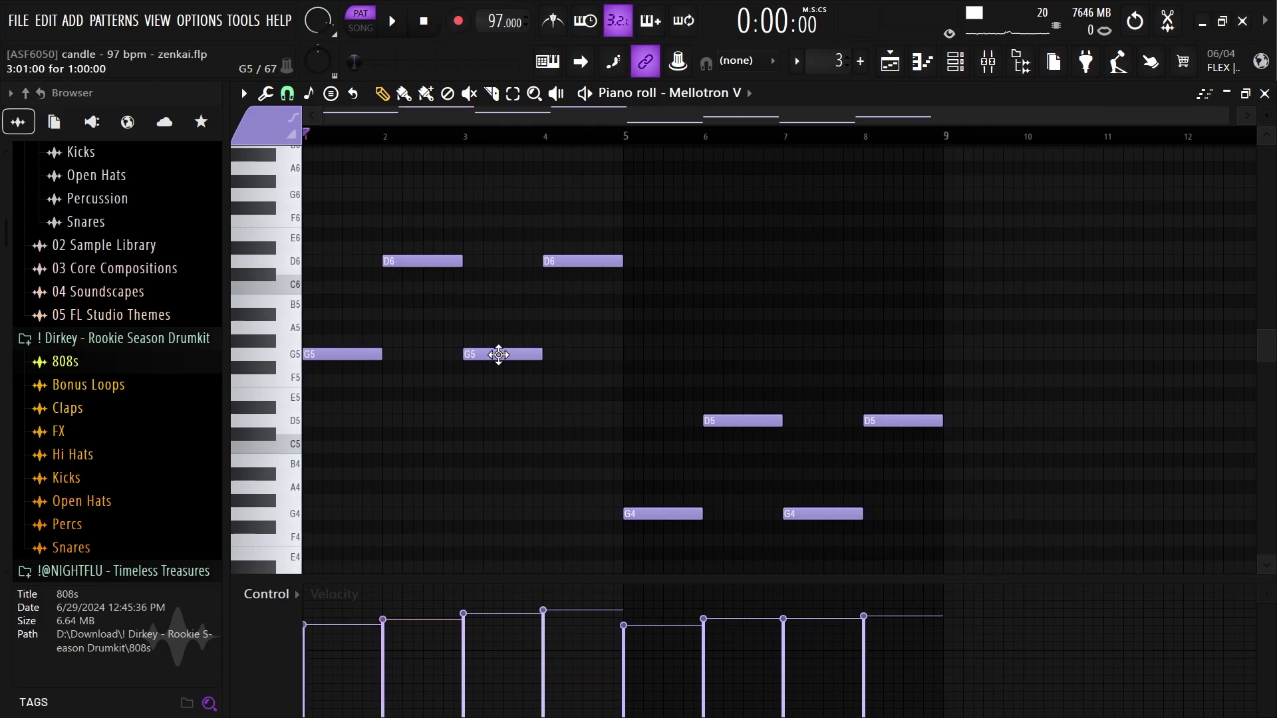
pyautogui.press('space')
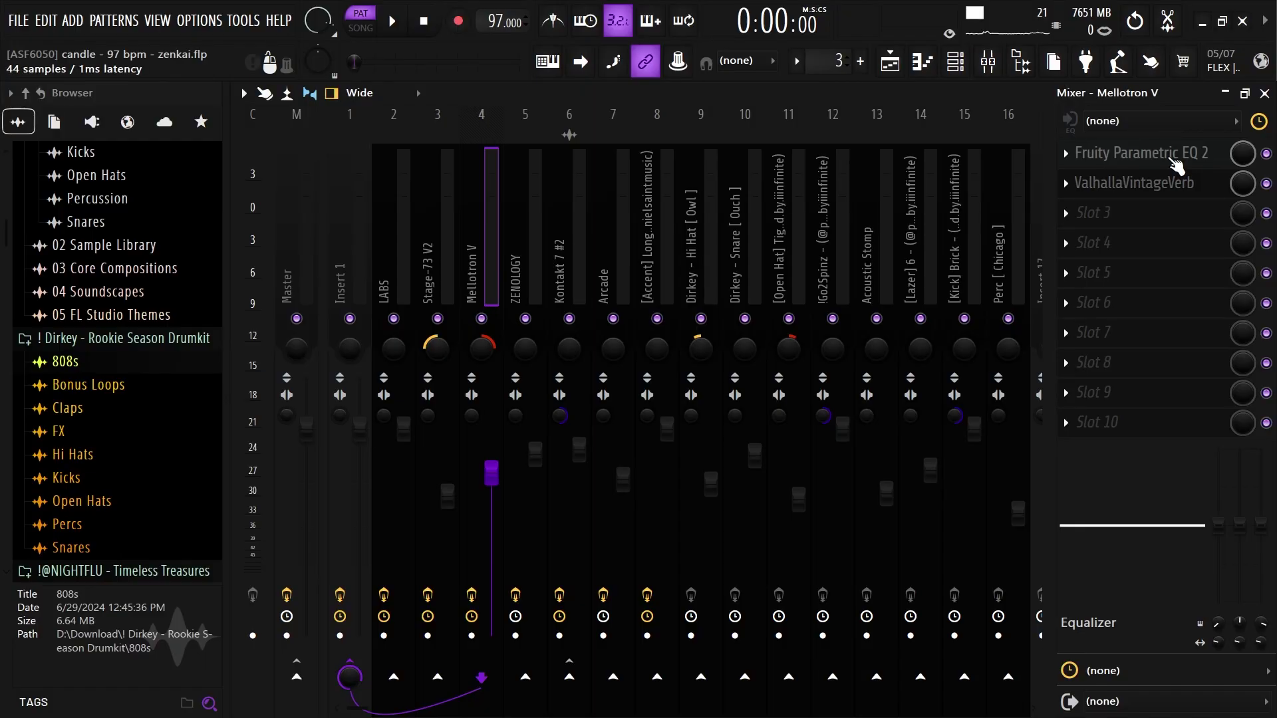
# Step: Inspect the Fruity Parametric EQ 2 and ValhallaVintageVerb settings on the Mellotron V mixer track
pyautogui.click(1147, 159)
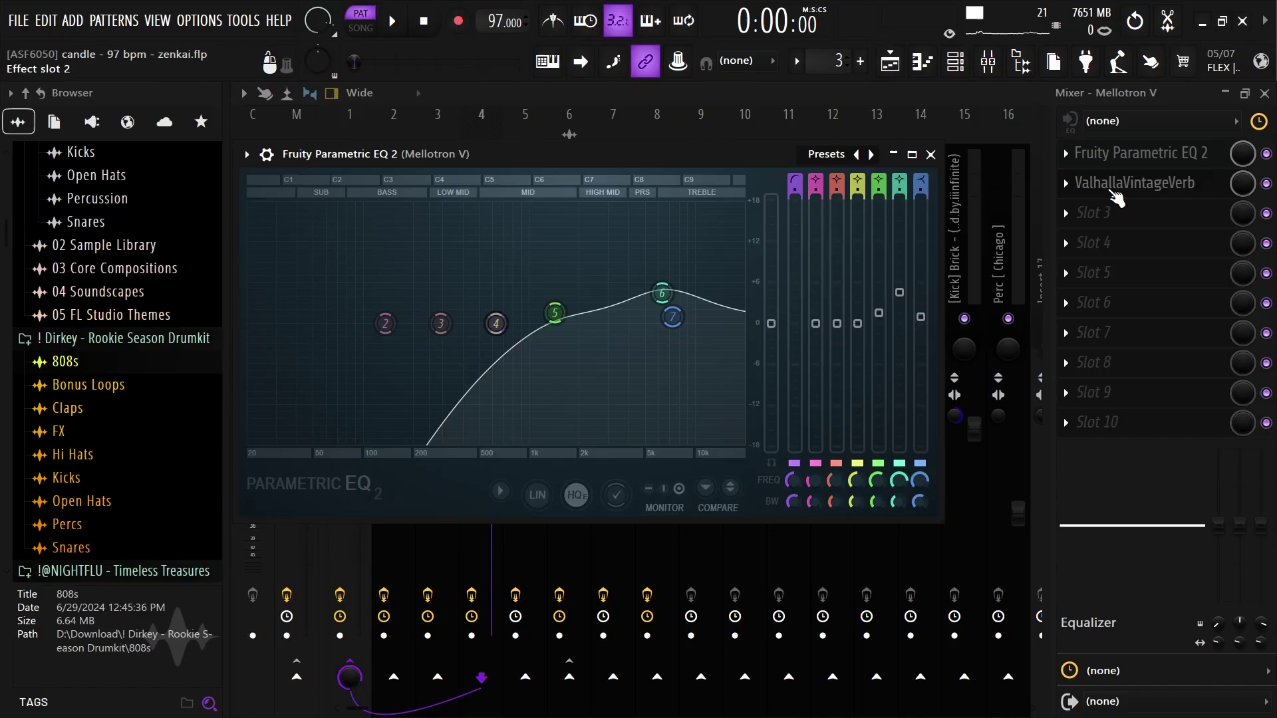
pyautogui.click(1106, 185)
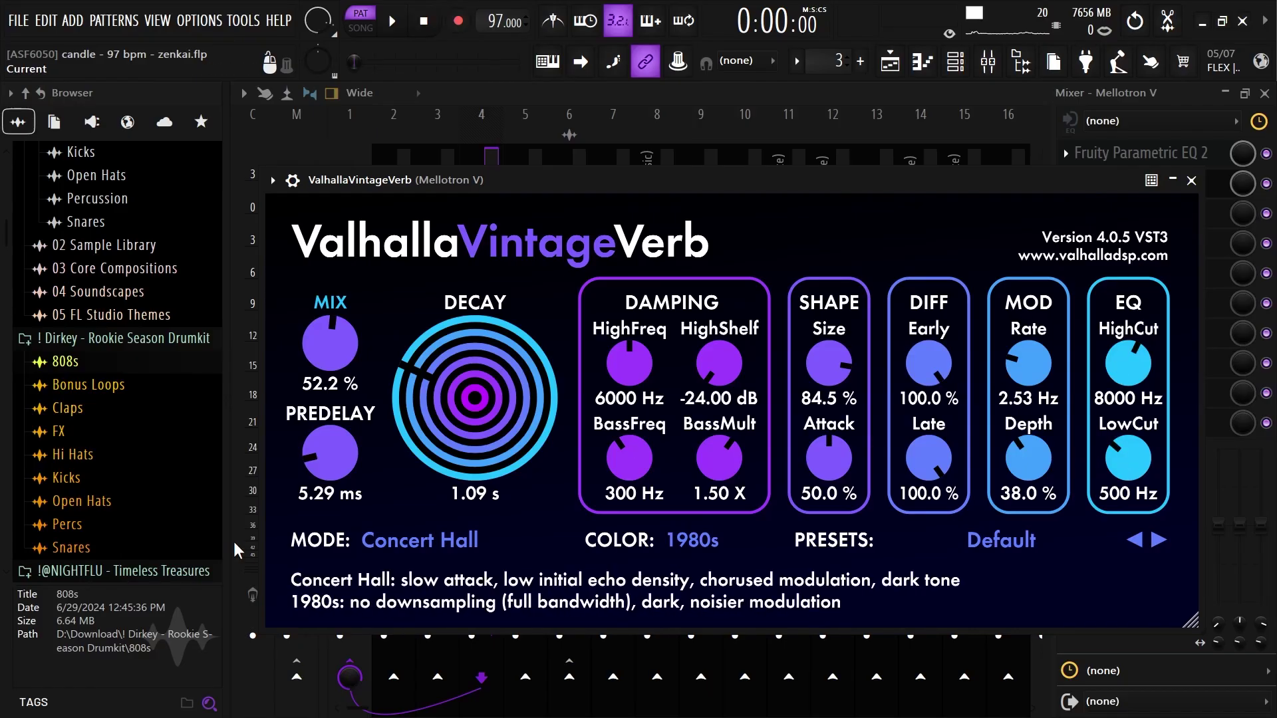
# Step: Close the ValhallaVintageVerb and check which preset the ZENOLOGY instrument uses
pyautogui.click(1191, 181)
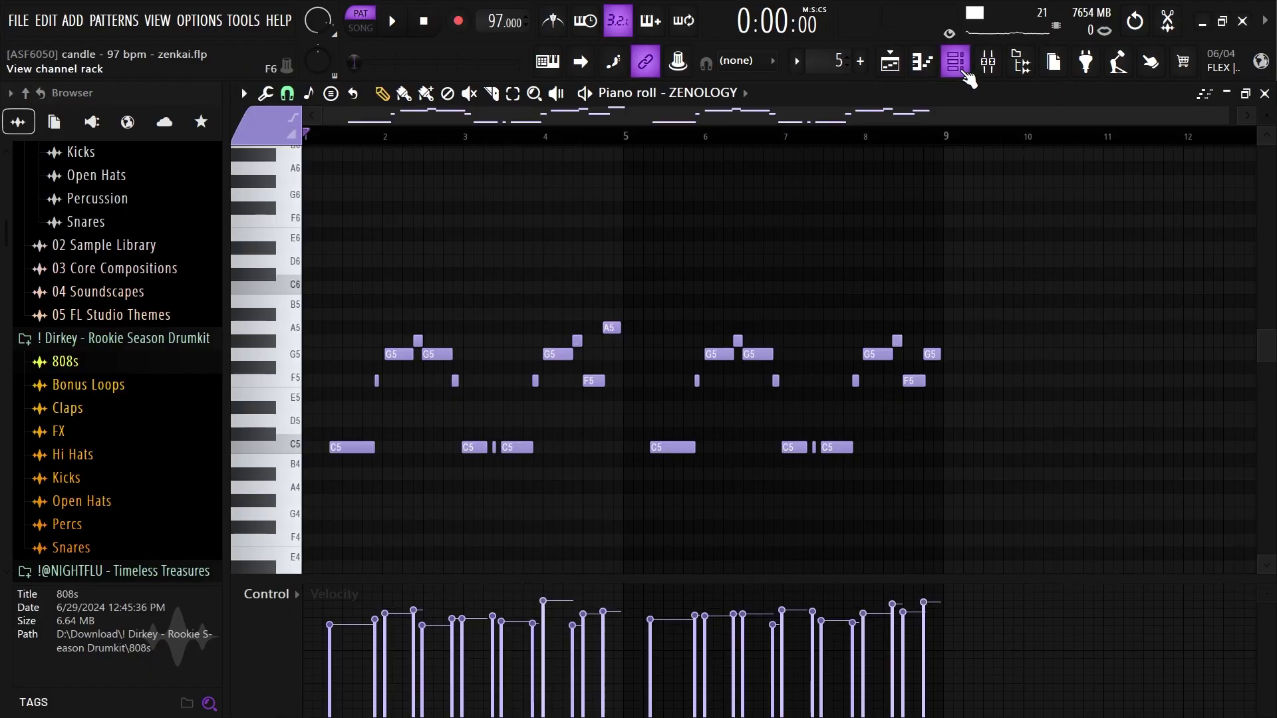
pyautogui.click(957, 65)
pyautogui.click(397, 274)
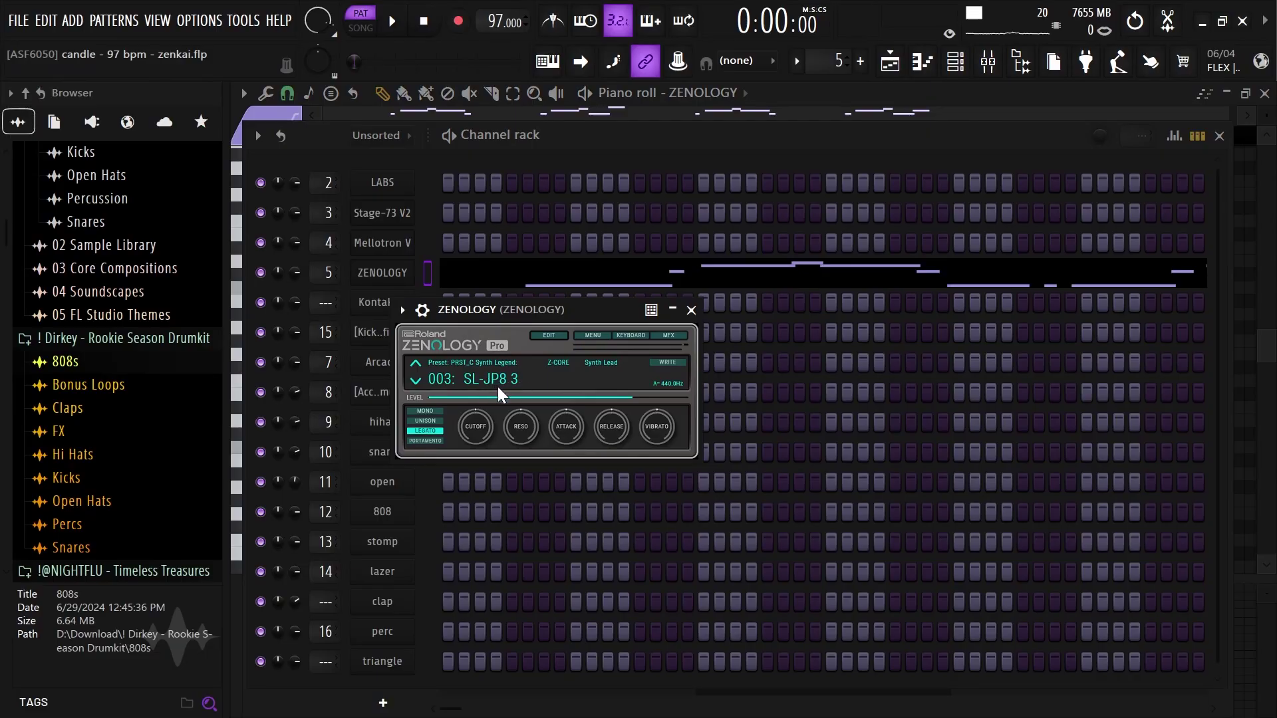
pyautogui.click(955, 61)
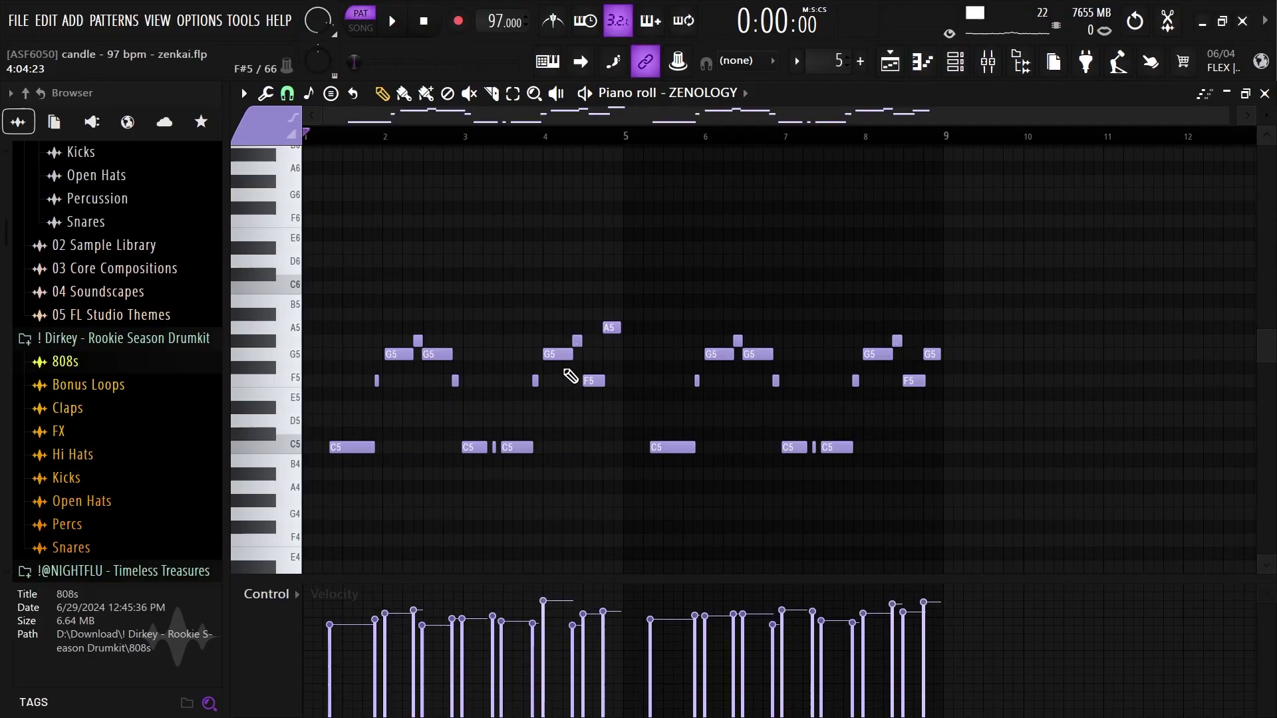
# Step: Examine the ZENOLOGY melody notes in the piano roll and play the pattern back
pyautogui.scroll(2, 345, 493)
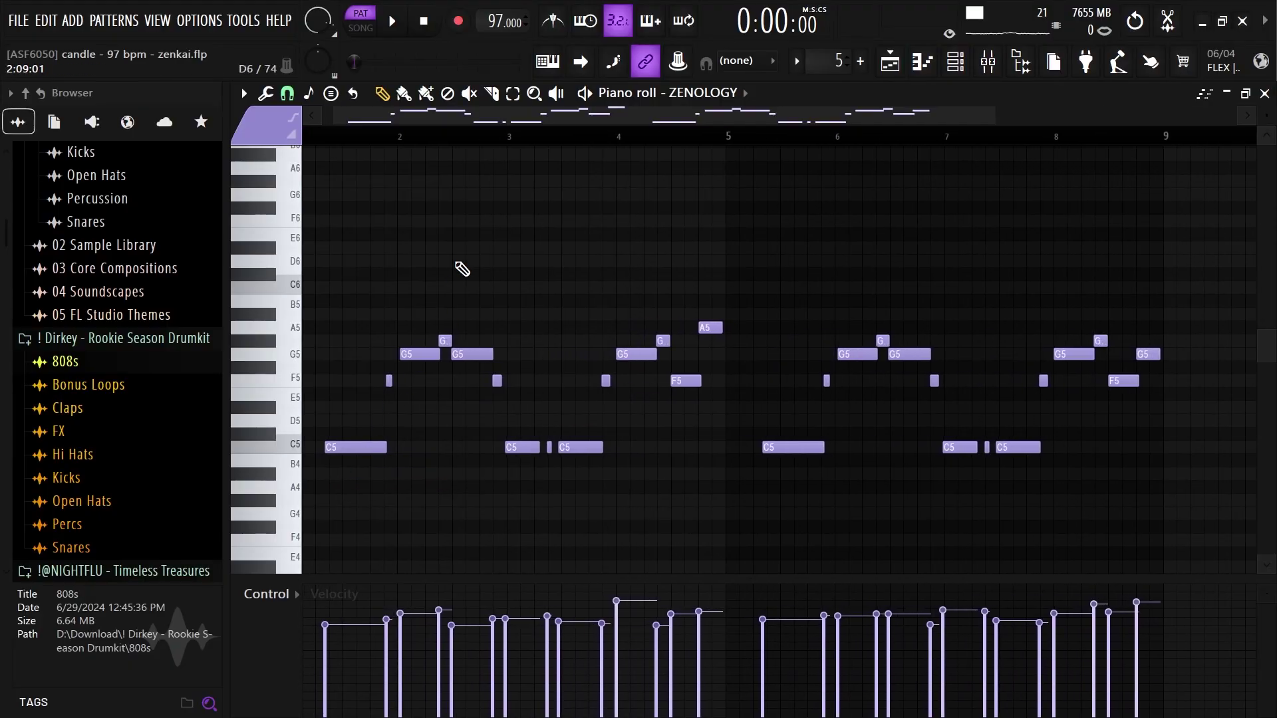
pyautogui.moveTo(419, 122); pyautogui.dragTo(345, 171)
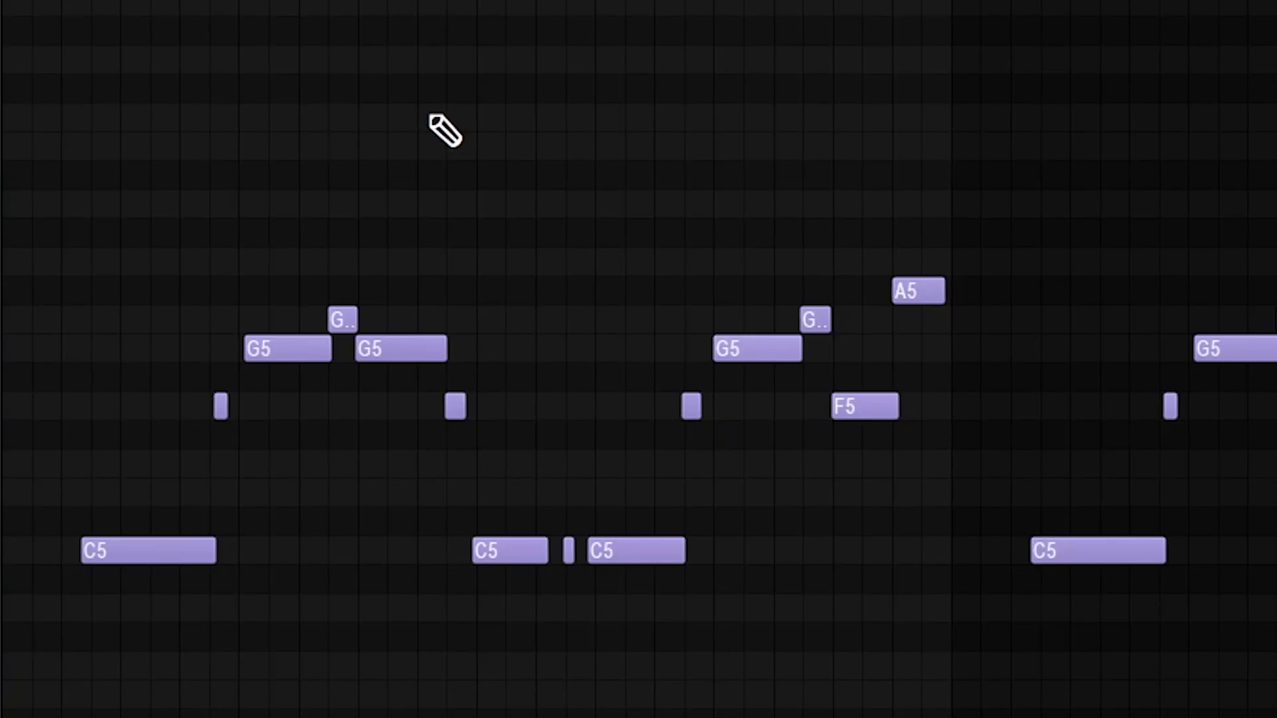
pyautogui.press('space')
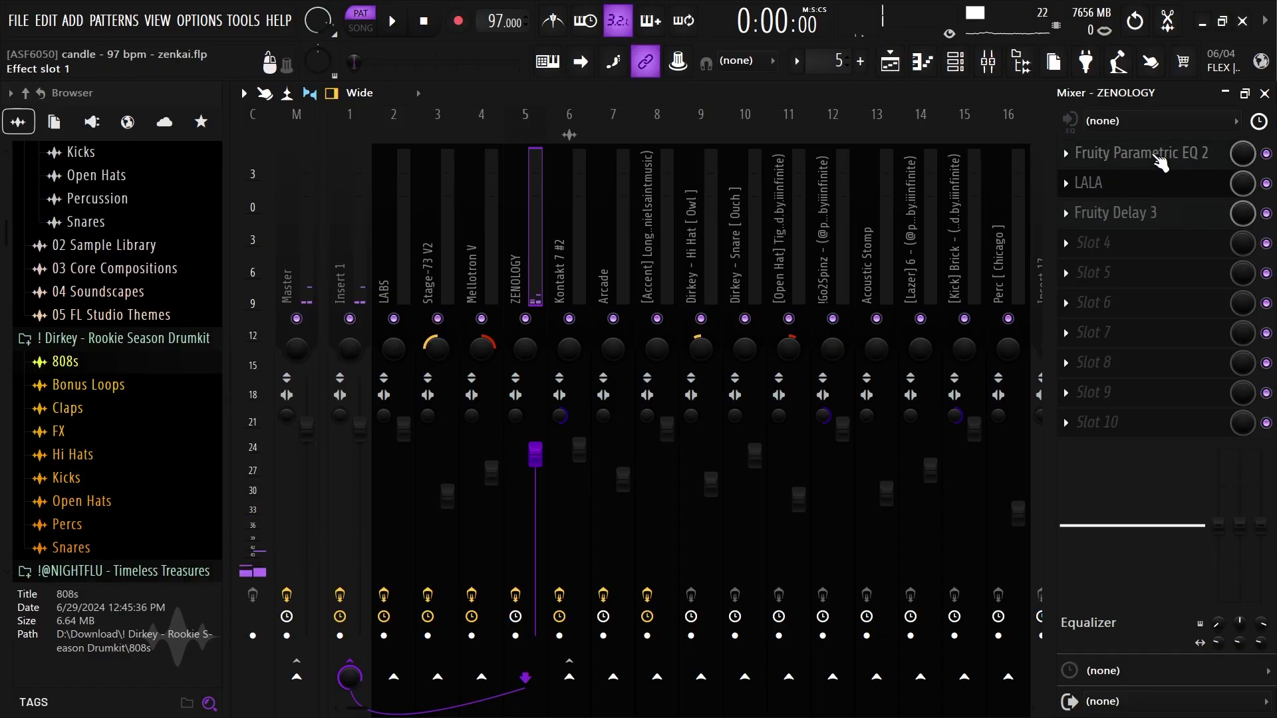
# Step: Inspect the Fruity Parametric EQ 2, LALA and Fruity Delay 3 settings on the ZENOLOGY mixer track
pyautogui.click(1161, 160)
pyautogui.moveTo(484, 375); pyautogui.dragTo(484, 395)
pyautogui.moveTo(586, 376); pyautogui.dragTo(585, 361)
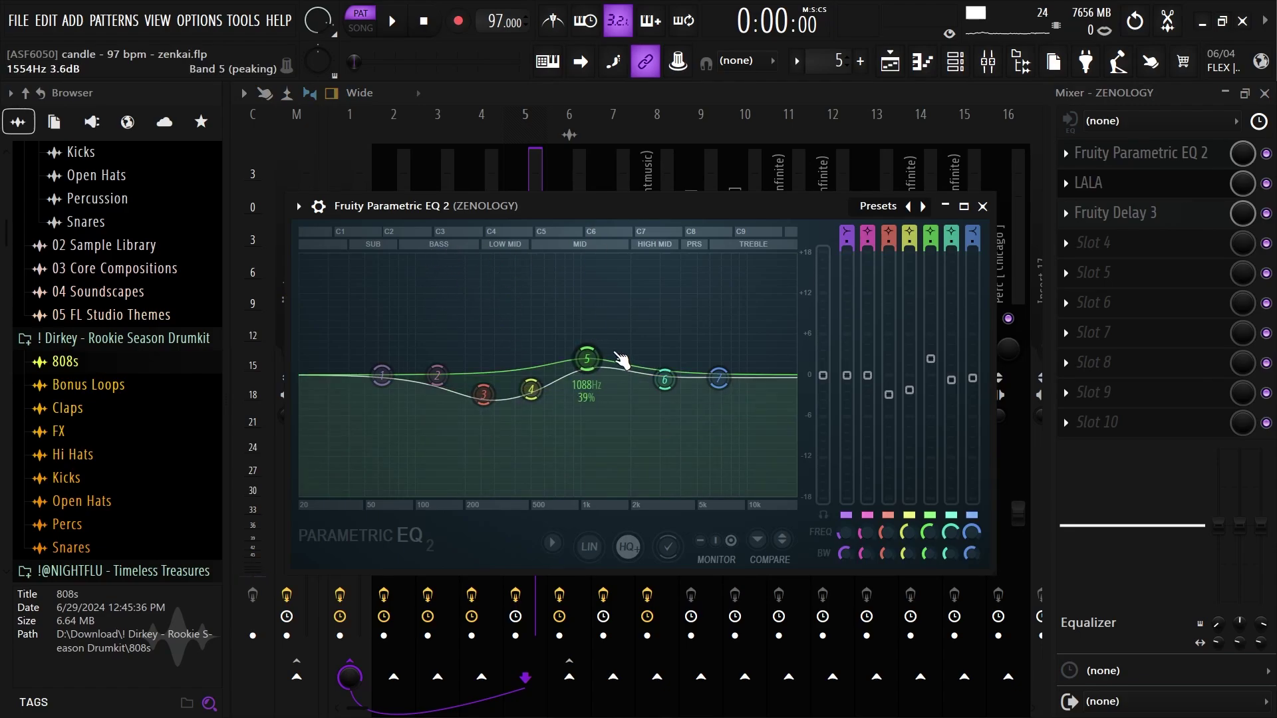
pyautogui.click(1141, 154)
pyautogui.click(1157, 188)
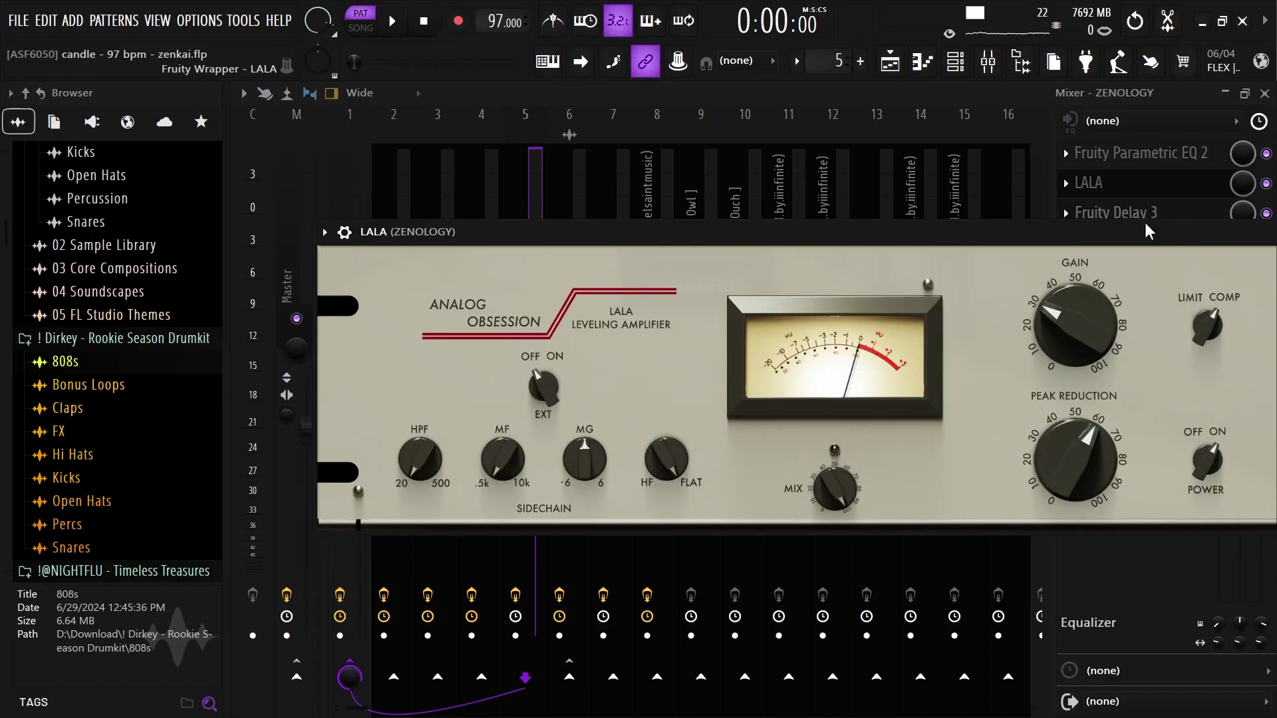
pyautogui.moveTo(1130, 224); pyautogui.dragTo(999, 287)
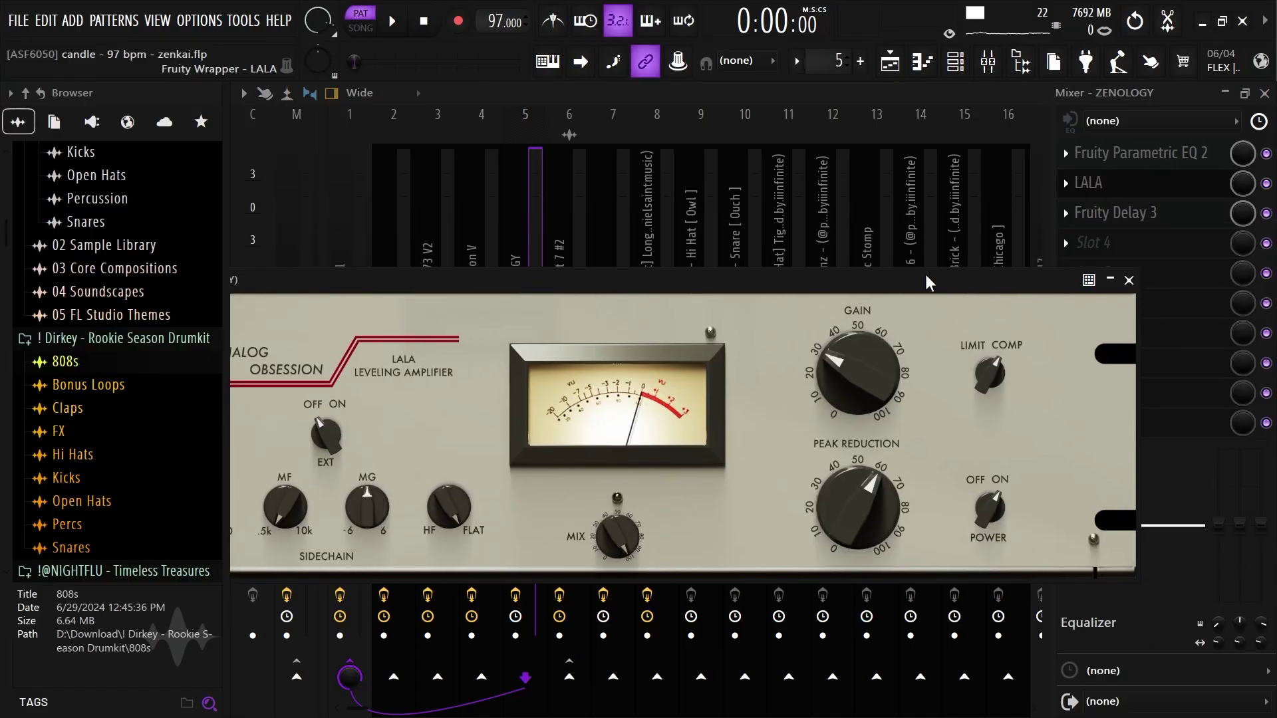
pyautogui.click(1104, 216)
pyautogui.click(1106, 216)
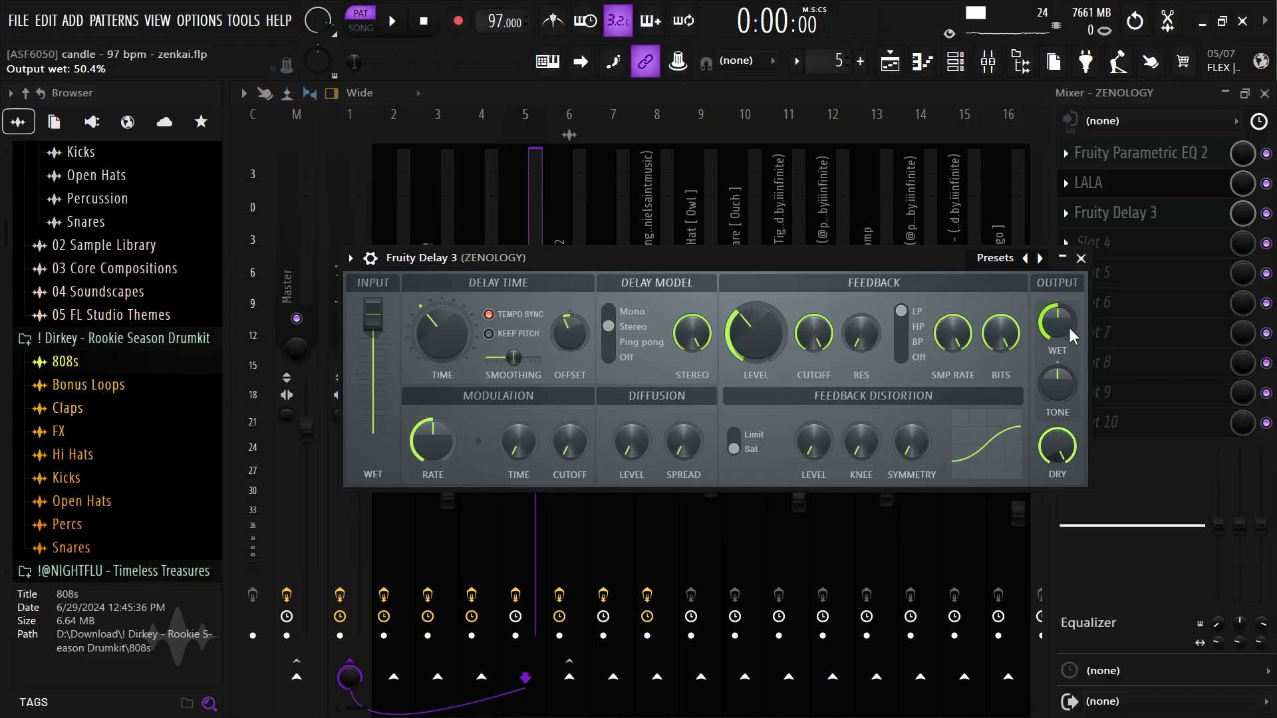
# Step: Review the Arcade instrument's preset and its long A5 and C5 notes, and play the pattern back
pyautogui.press('F7')
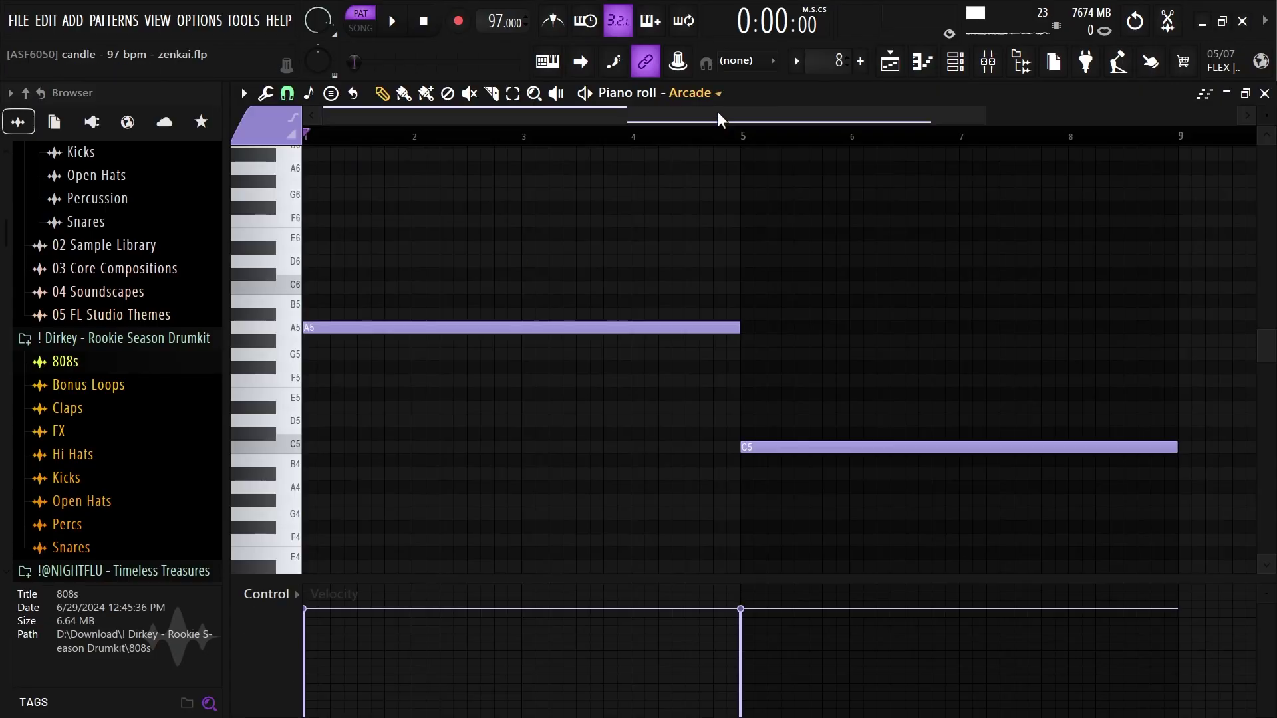
pyautogui.click(951, 65)
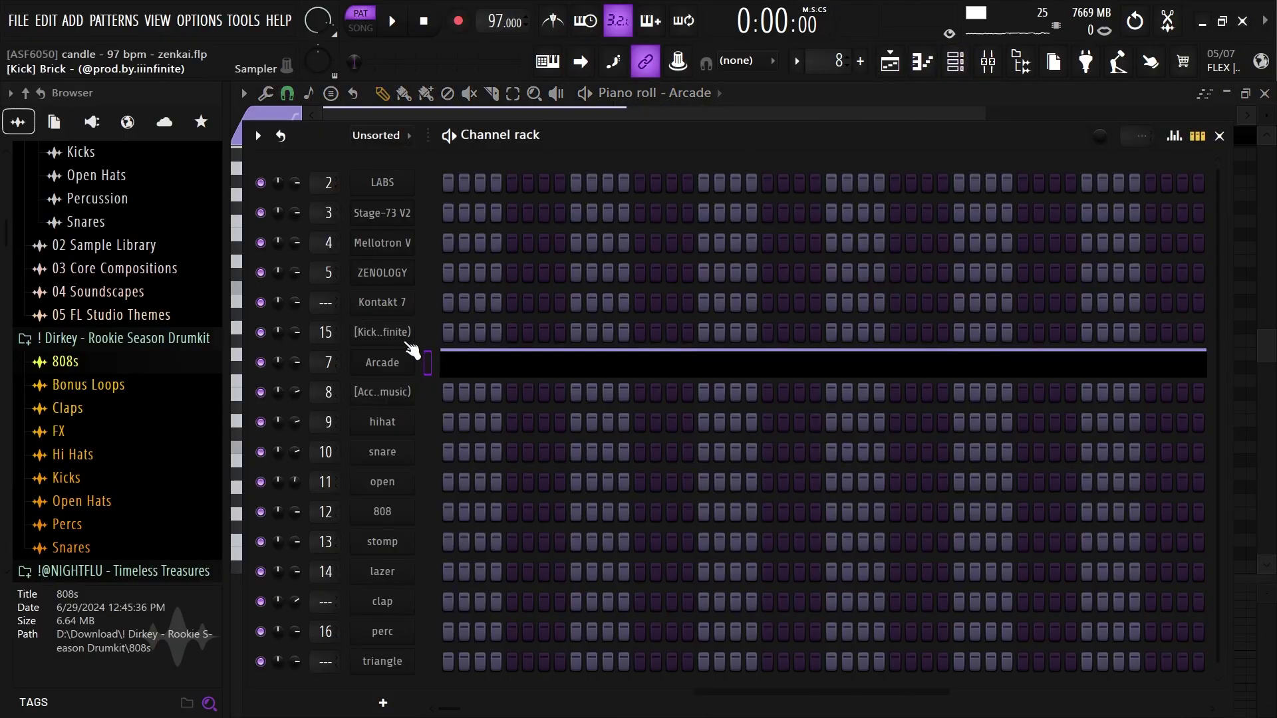
pyautogui.click(555, 364)
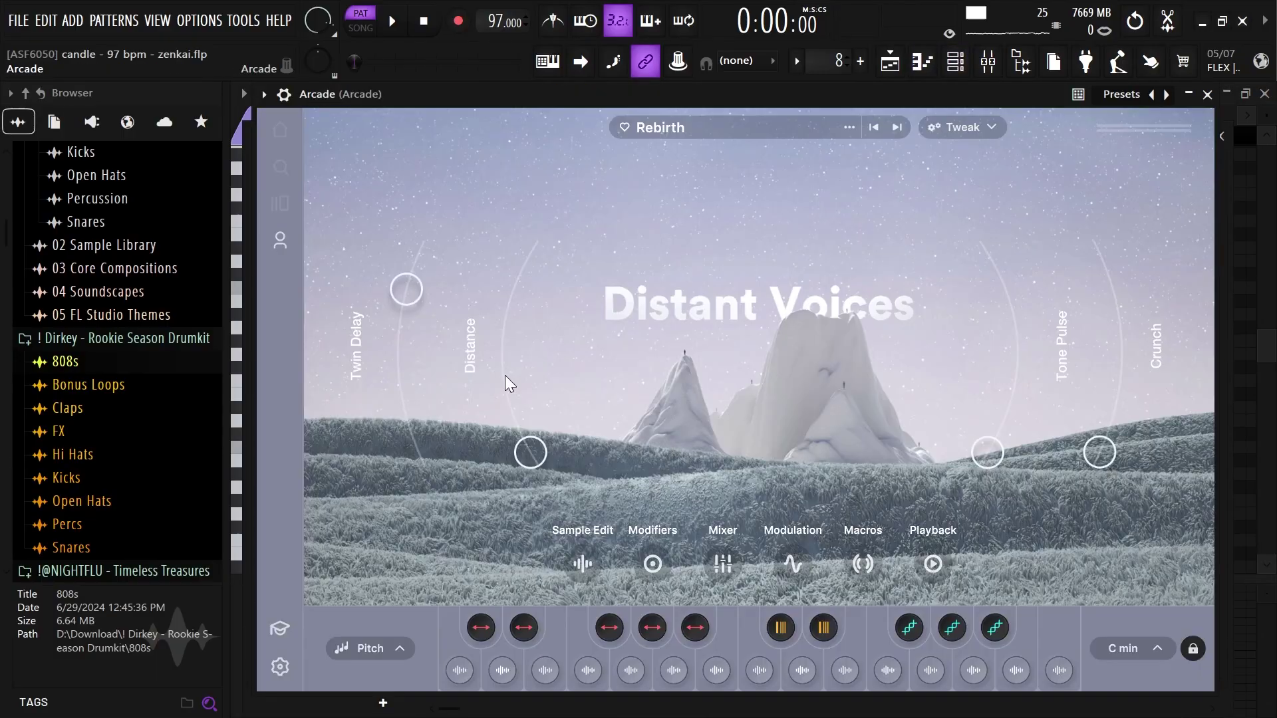
pyautogui.click(922, 61)
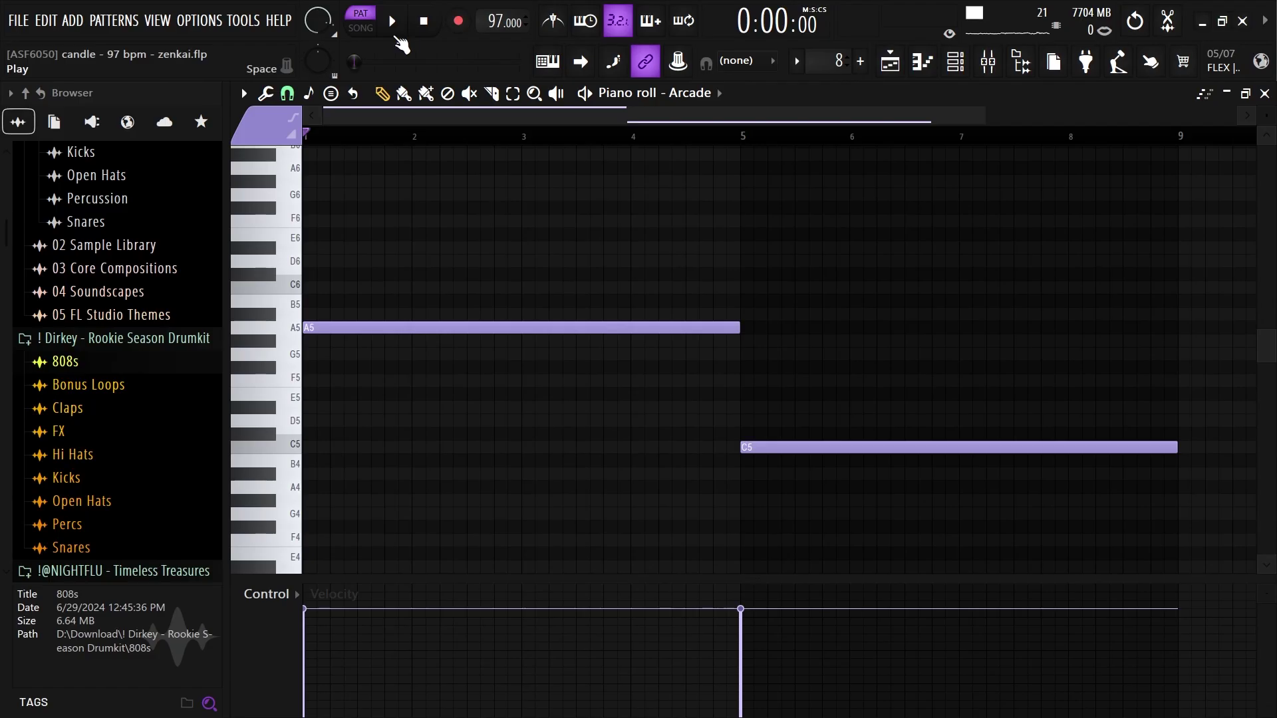
pyautogui.click(399, 38)
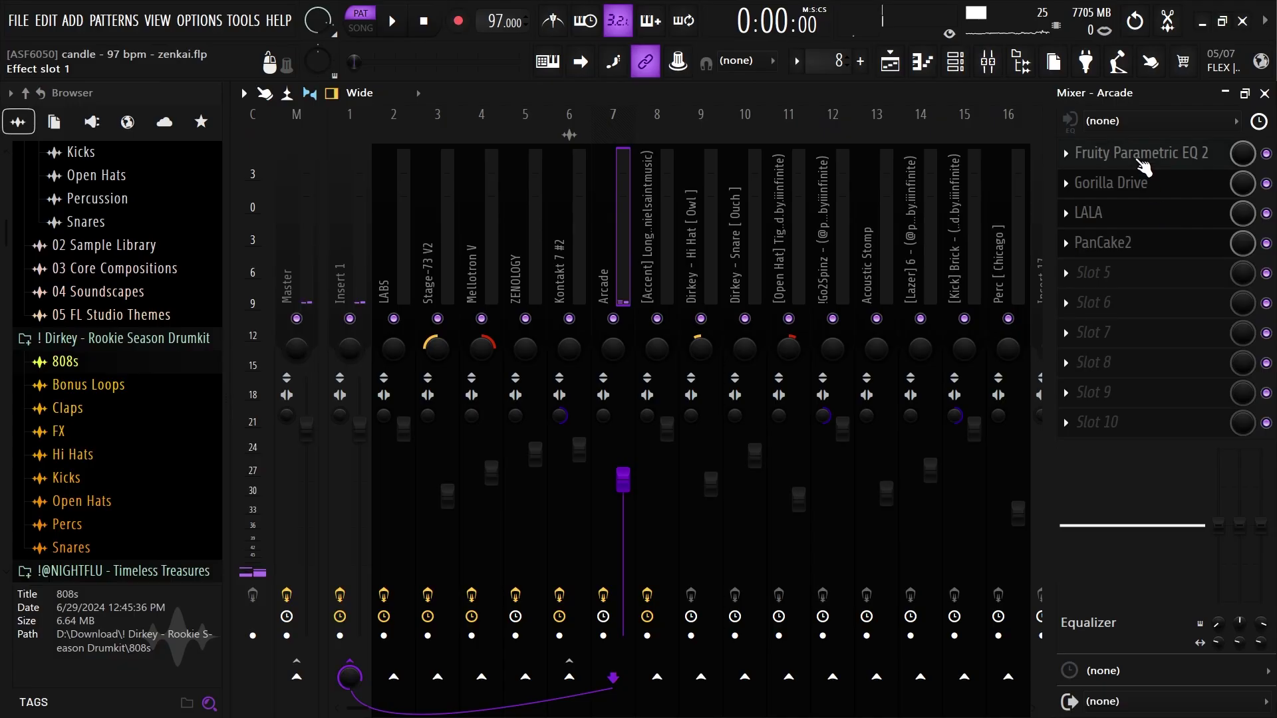
# Step: Inspect the Fruity Parametric EQ 2, Gorilla Drive, LALA and PanCake2 settings on the Arcade mixer track
pyautogui.click(1141, 159)
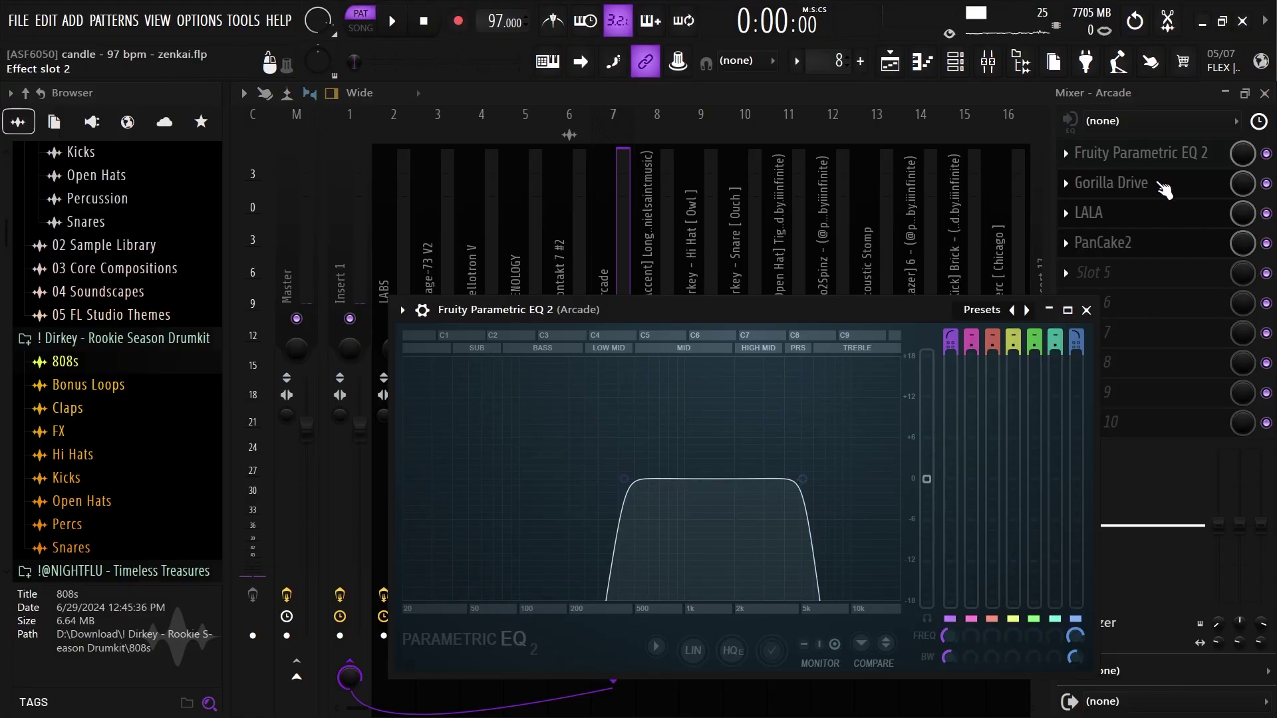
pyautogui.click(1162, 187)
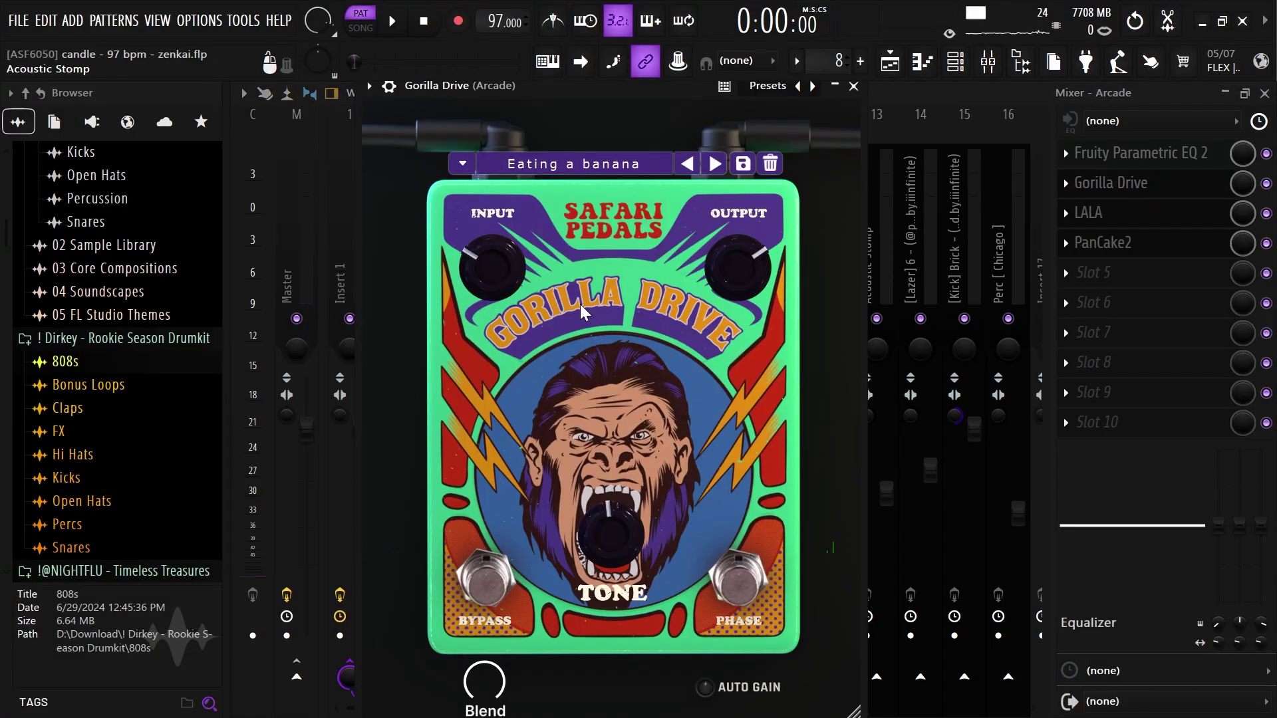
pyautogui.click(1128, 226)
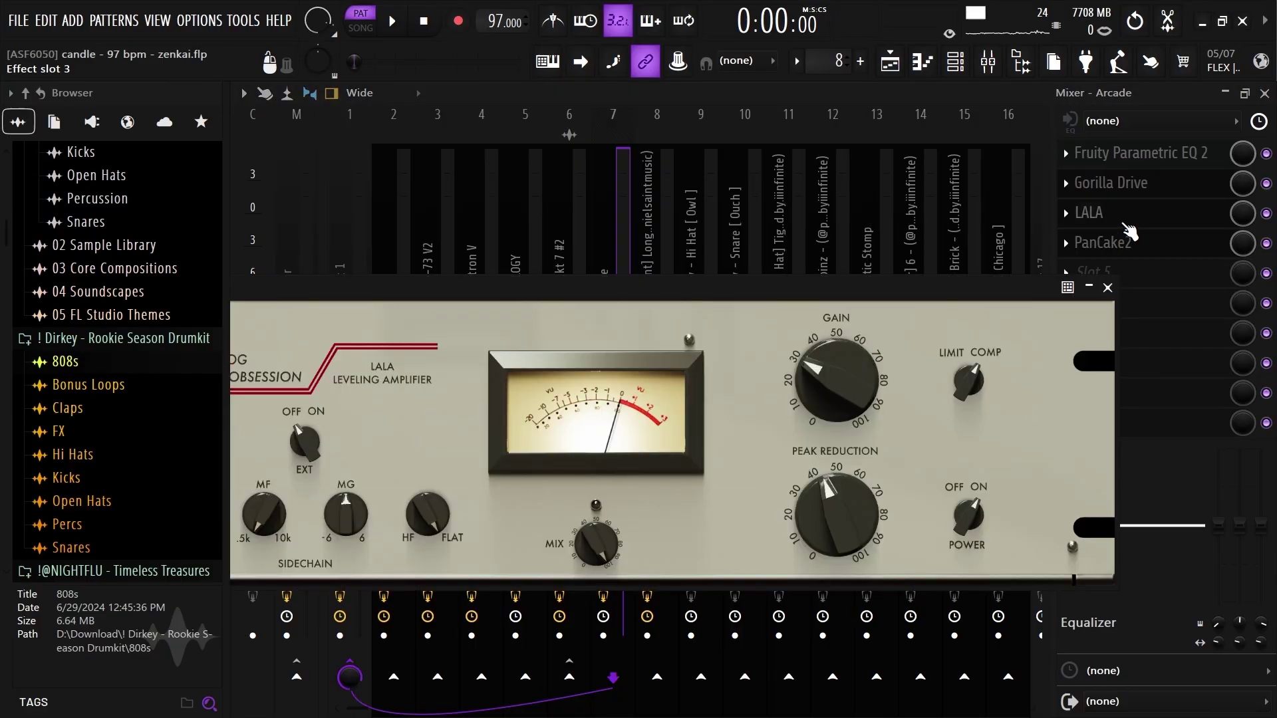
pyautogui.click(1160, 250)
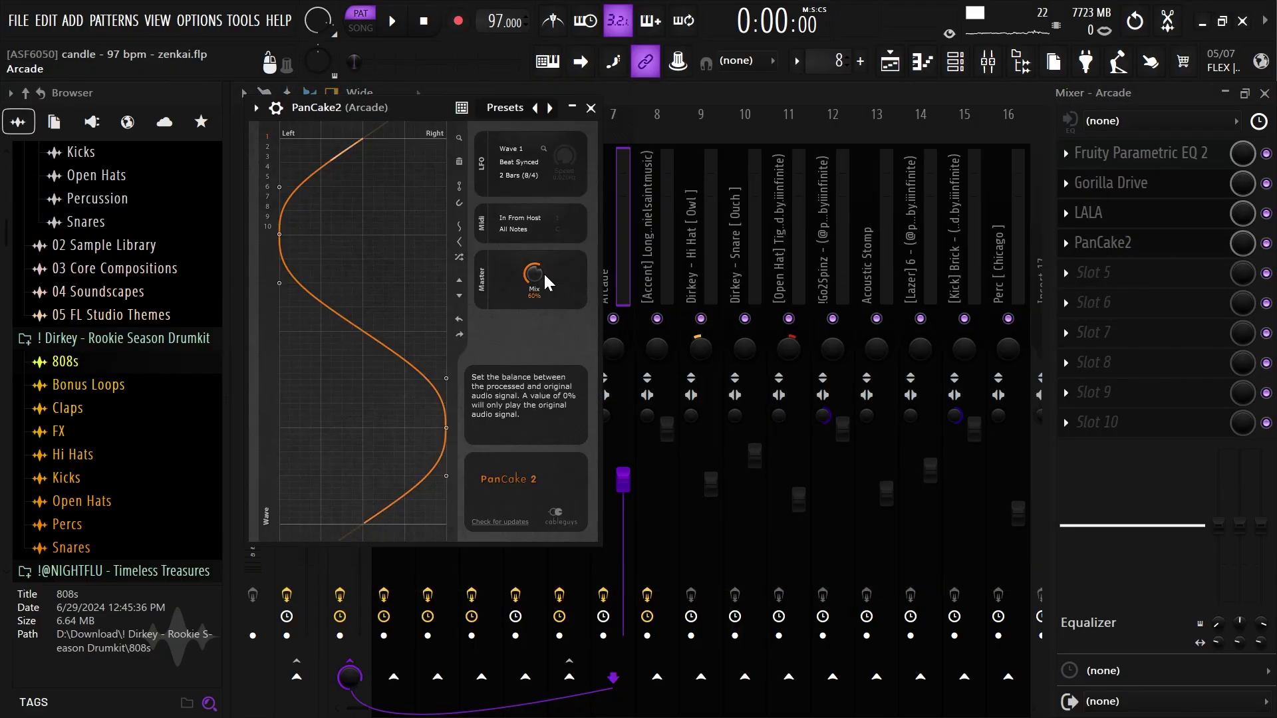
pyautogui.click(590, 108)
pyautogui.press('F9')
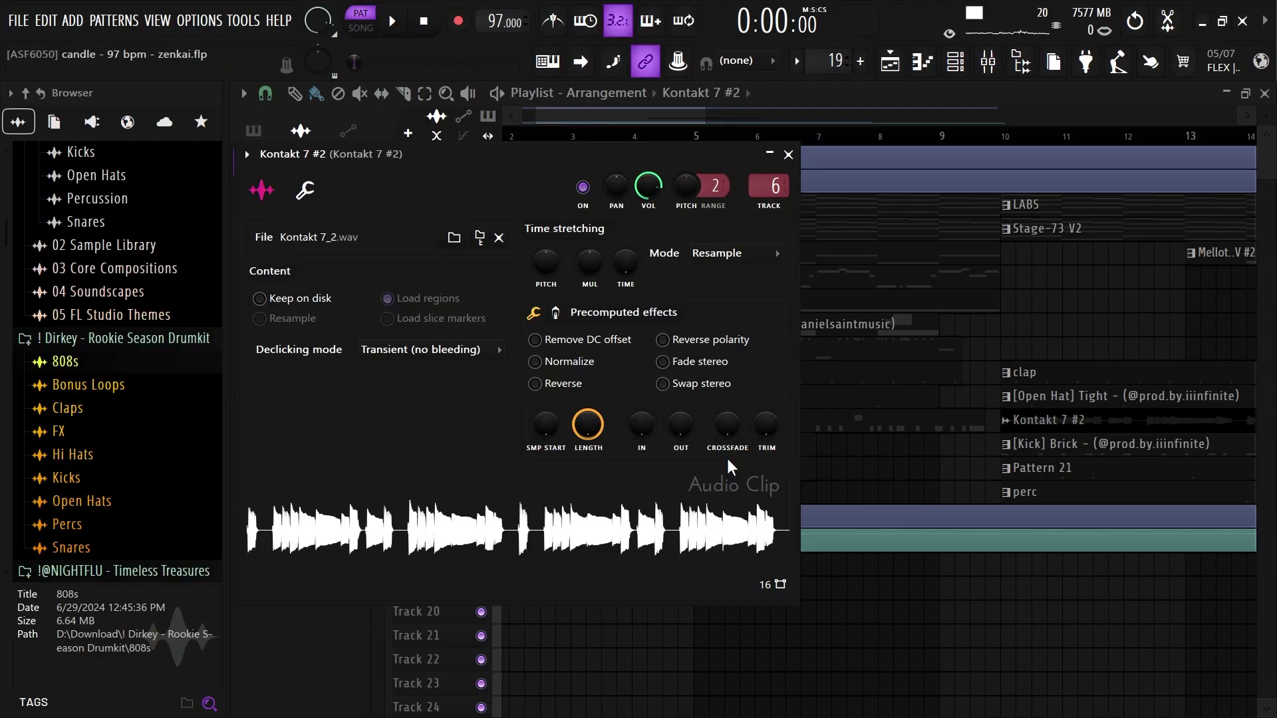
# Step: Open the Kontakt 7 pattern from the playlist's picker and examine its bass notes around C3 to G3
pyautogui.click(301, 130)
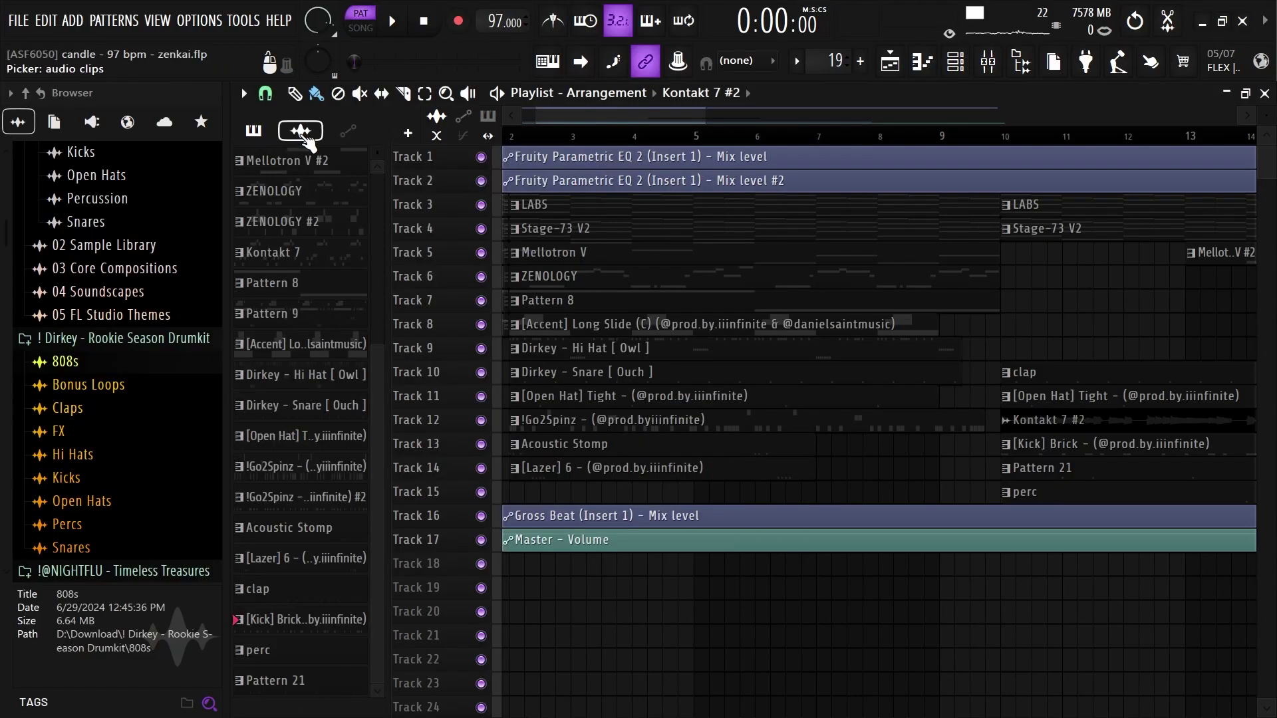
pyautogui.doubleClick(274, 252)
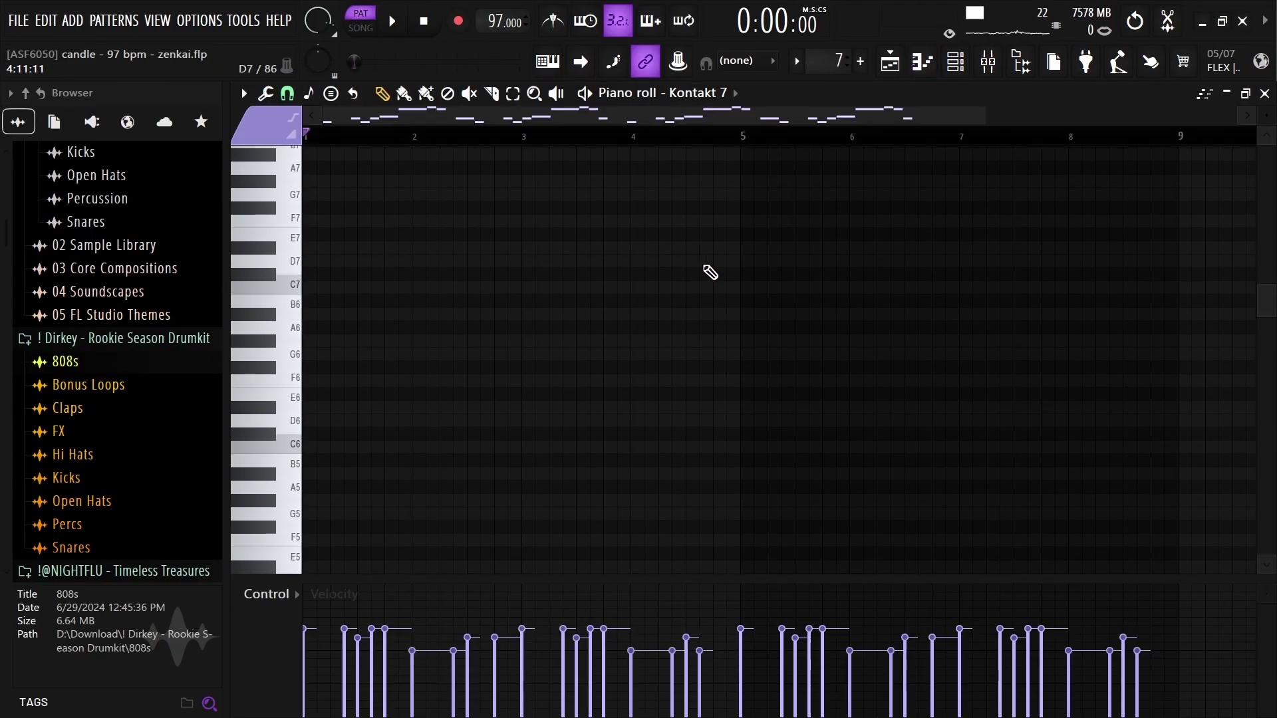
pyautogui.scroll(-10, 720, 297)
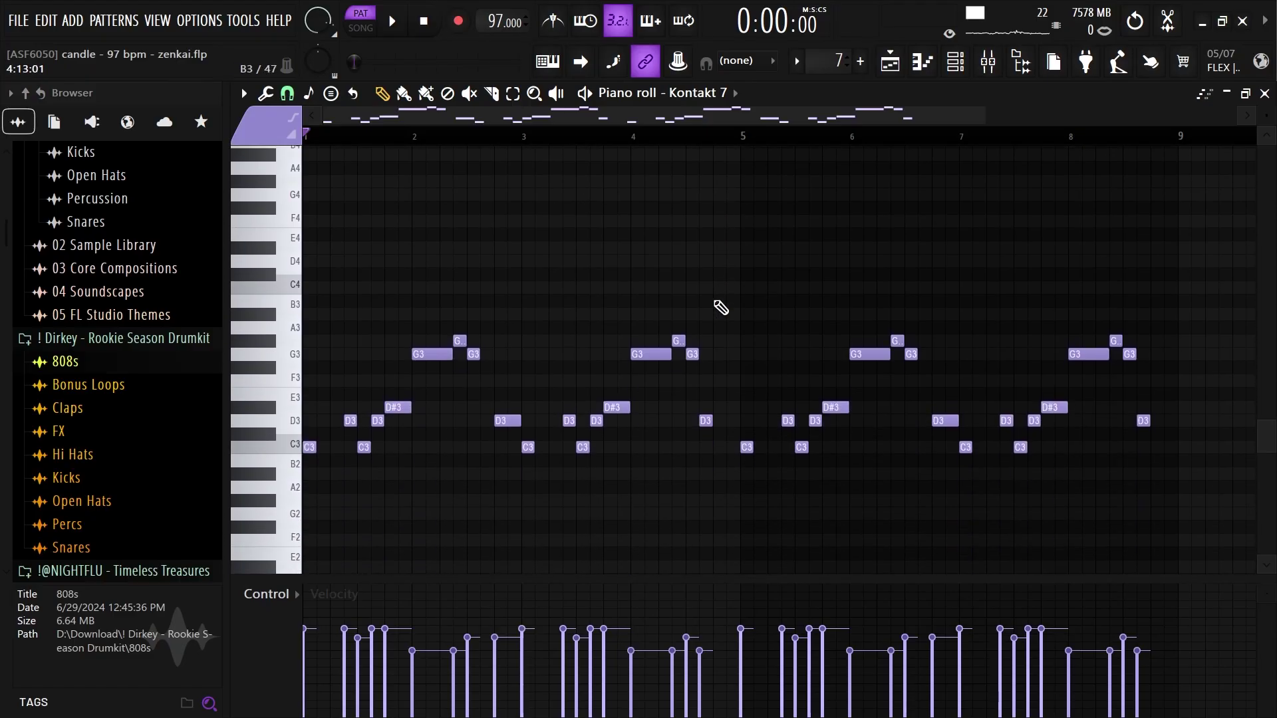
# Step: Open the Kontakt 7 instrument and load the Scarbee Rickenbacker Bass from its library
pyautogui.click(955, 62)
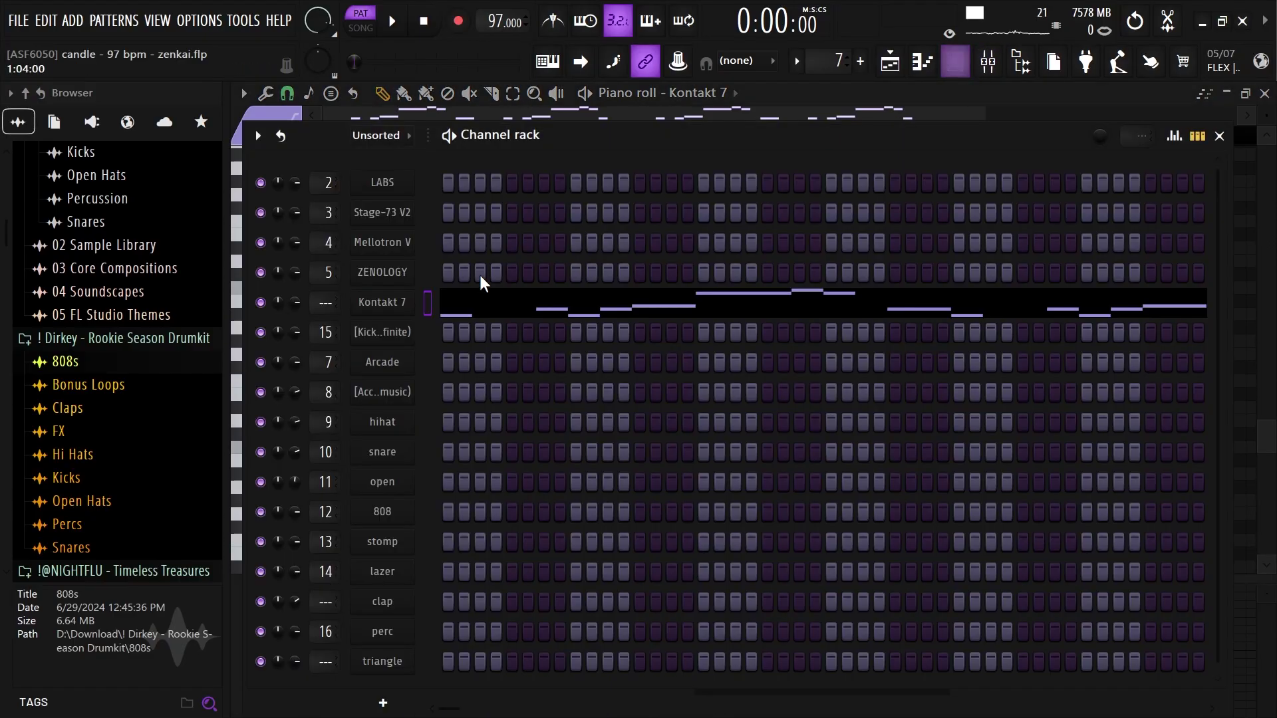
pyautogui.click(402, 305)
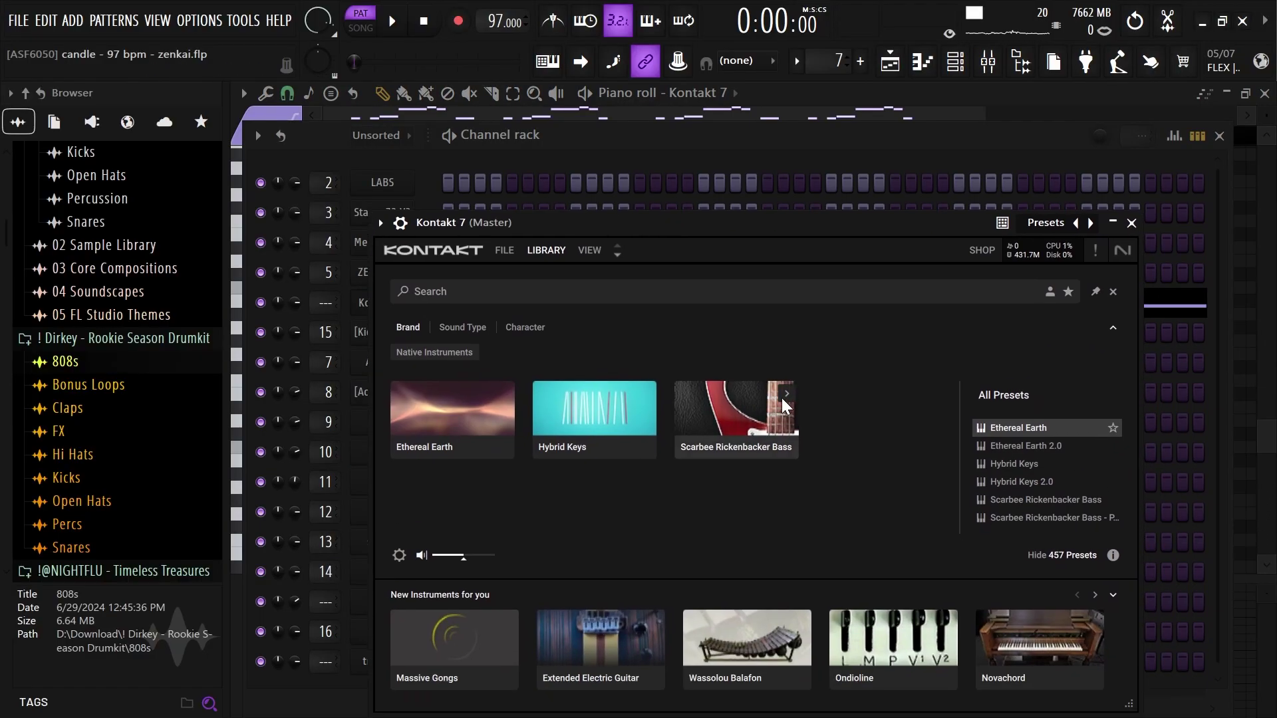
pyautogui.doubleClick(768, 448)
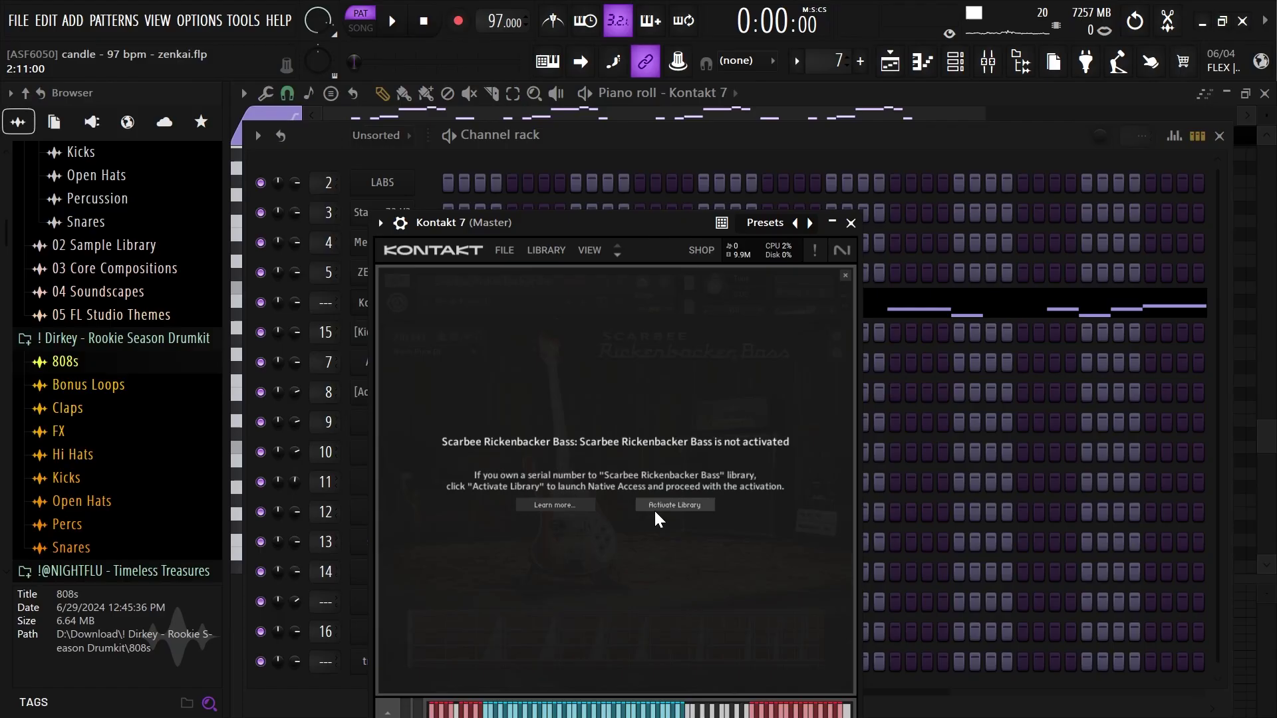
# Step: Open the Kontakt 7 #2 audio clip and inspect its mixer track's Fruity Parametric EQ 2 and the Fruity Limiter's sidechain source
pyautogui.click(890, 61)
pyautogui.doubleClick(1075, 421)
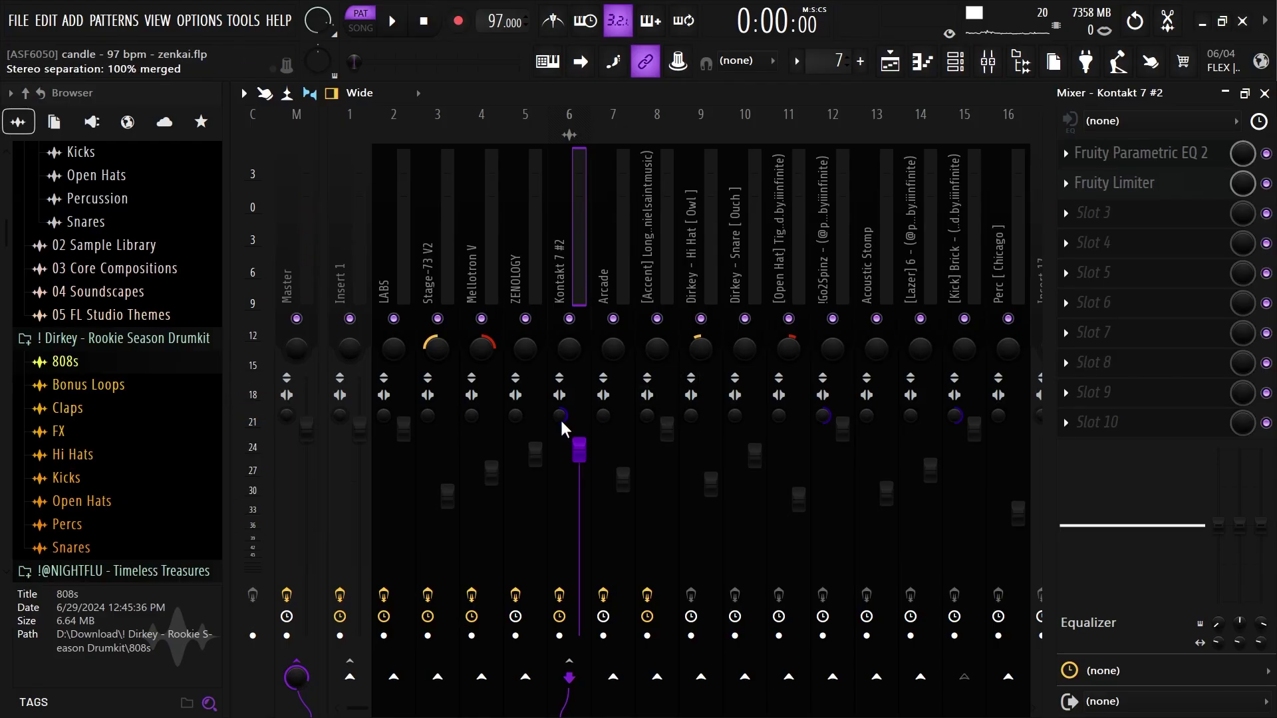
pyautogui.click(1112, 158)
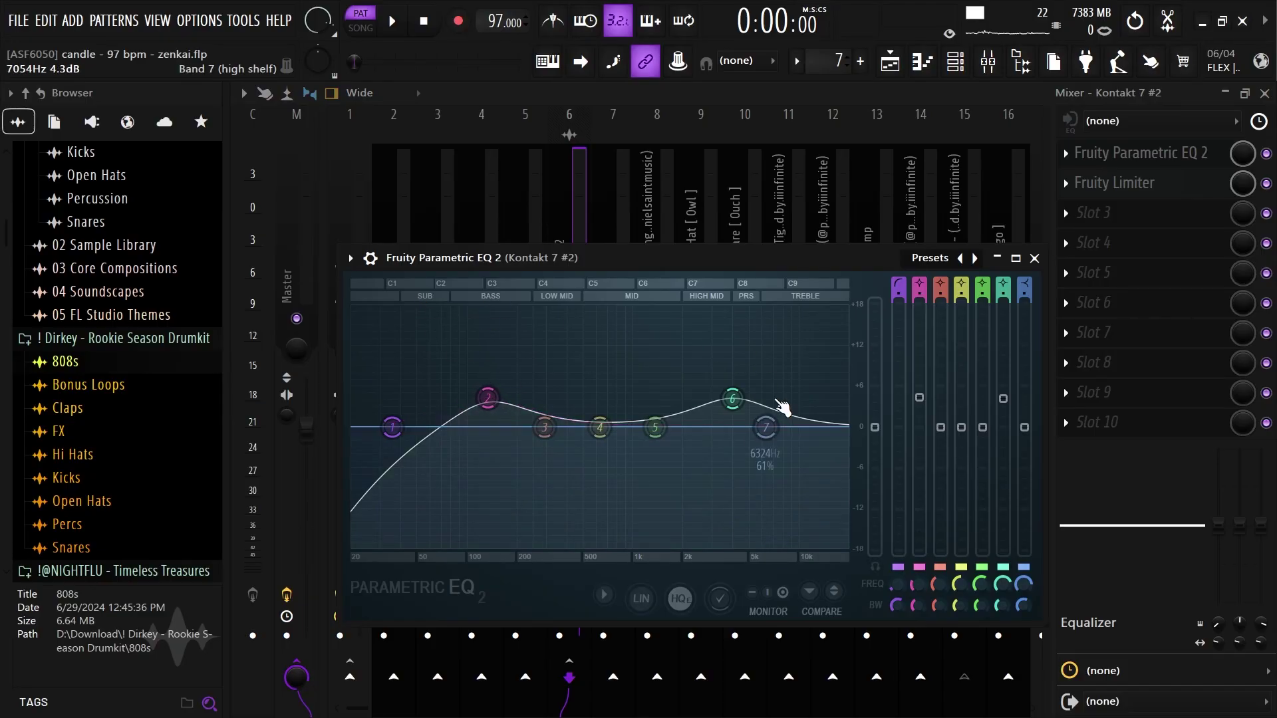
pyautogui.click(1129, 196)
pyautogui.click(1130, 195)
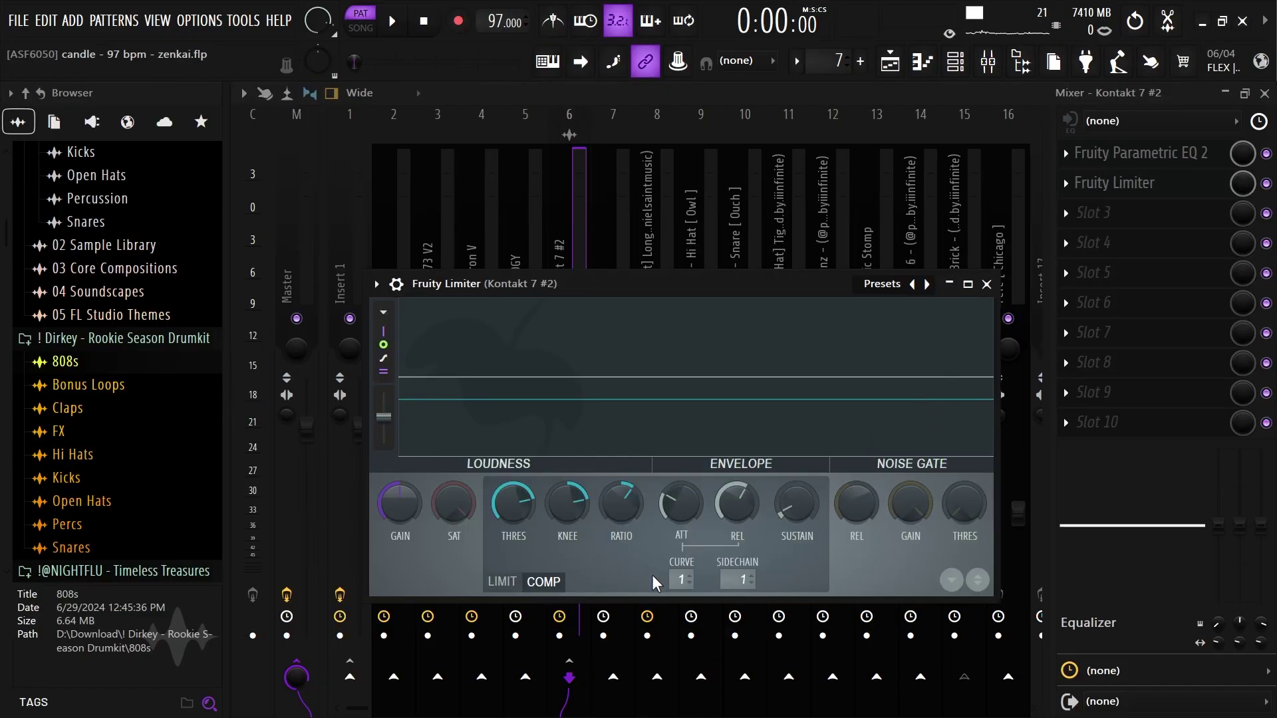
pyautogui.click(731, 585)
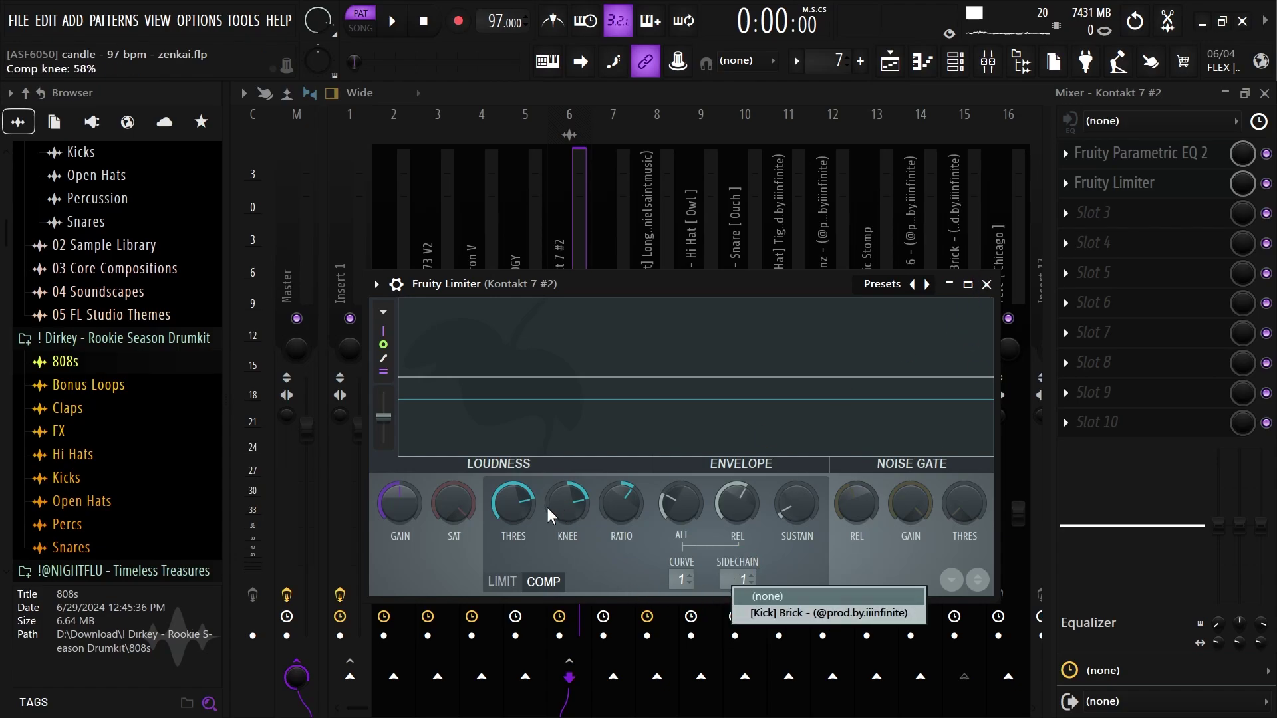
pyautogui.click(986, 284)
# Step: Examine the [Accent] Long Slide notes and the drum kit folder in the browser, and play the pattern back
pyautogui.press('F7')
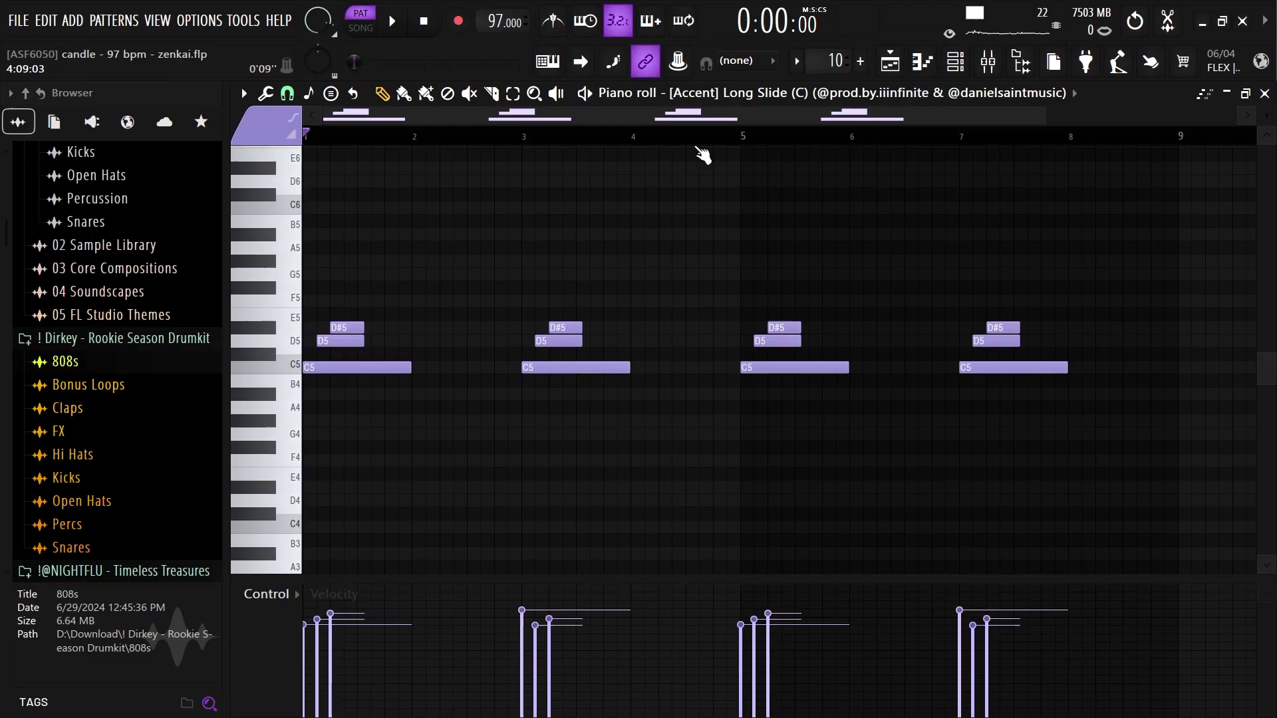
pyautogui.scroll(-10, 158, 551)
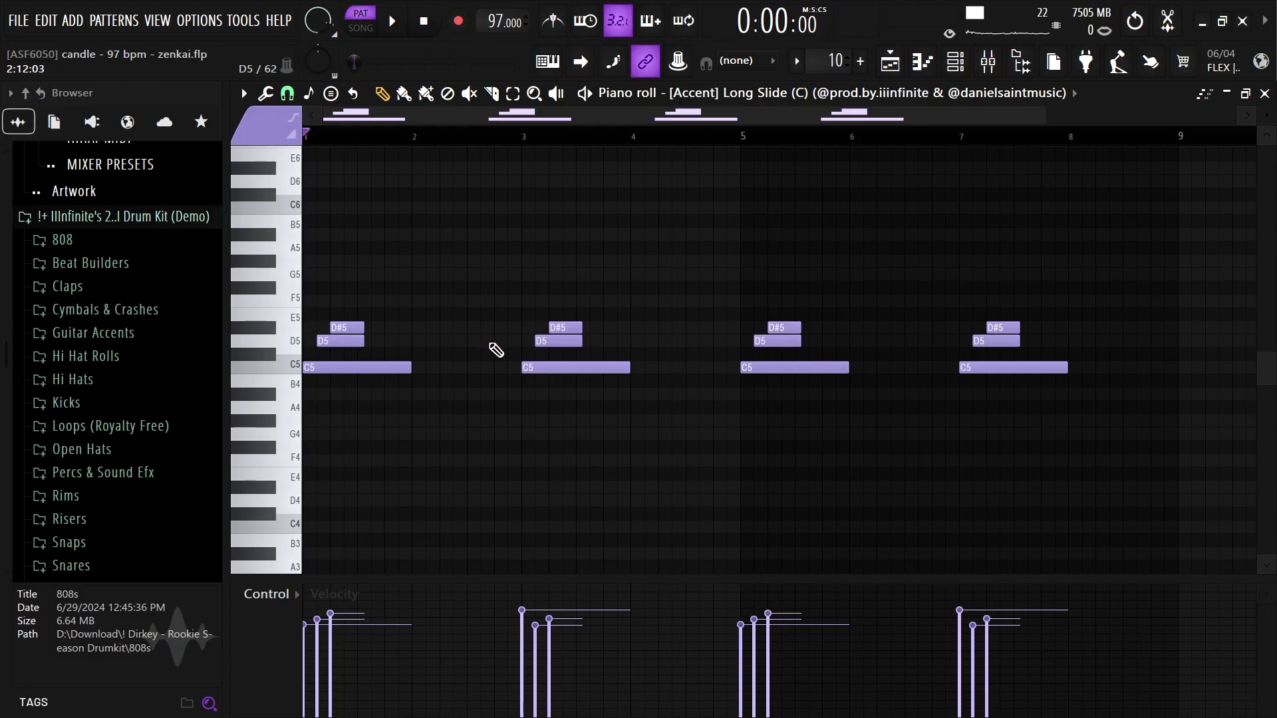
pyautogui.click(391, 24)
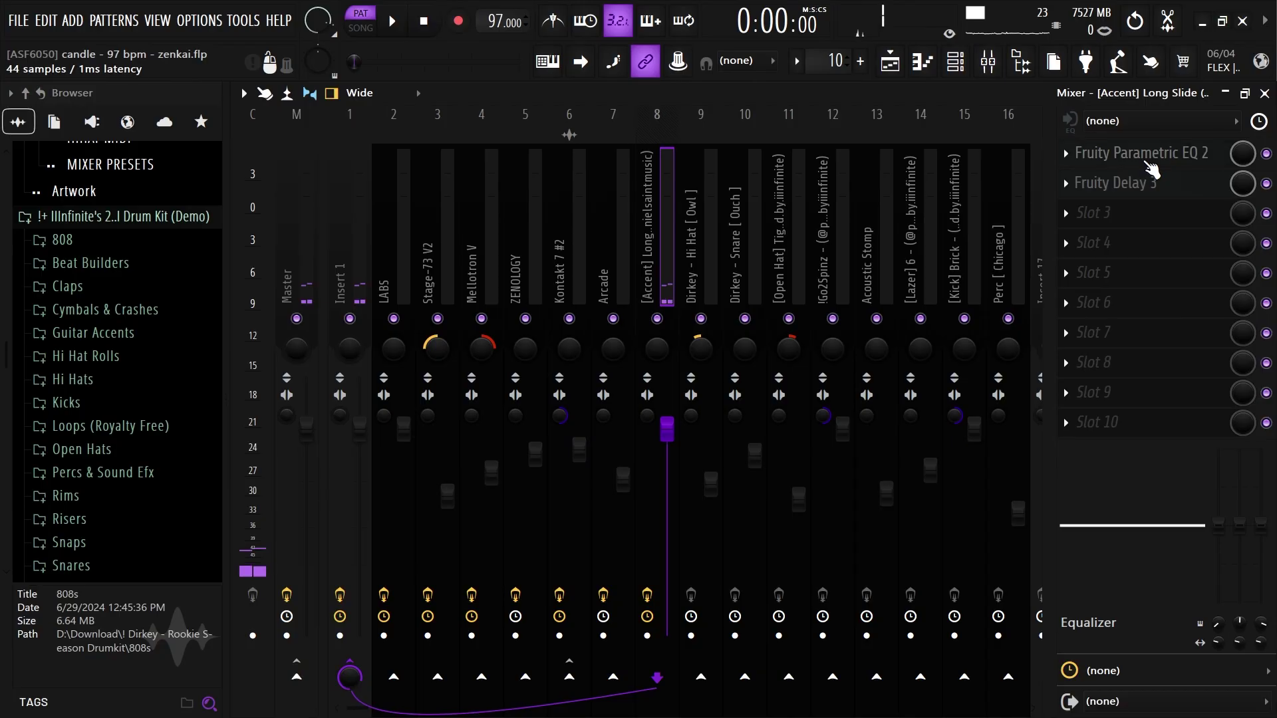
# Step: Inspect the Fruity Parametric EQ 2 and Fruity Delay 3 settings on the [Accent] Long Slide mixer track
pyautogui.click(1091, 154)
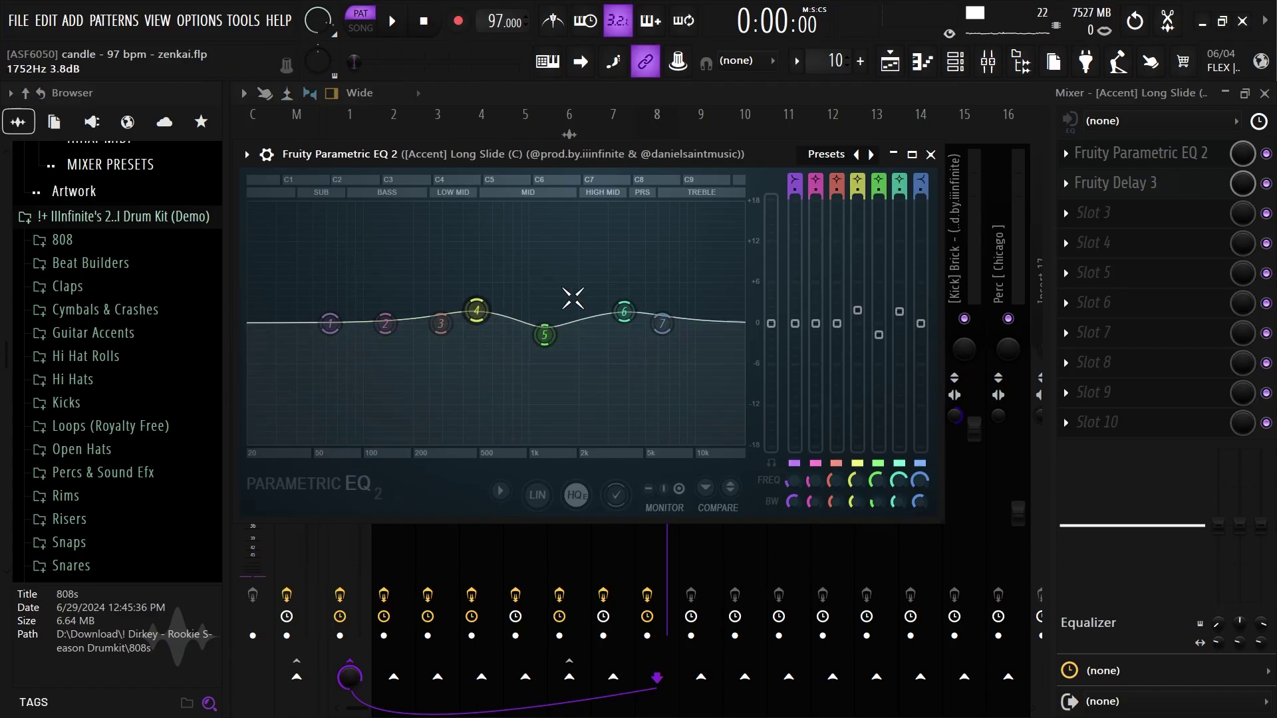
pyautogui.click(1105, 183)
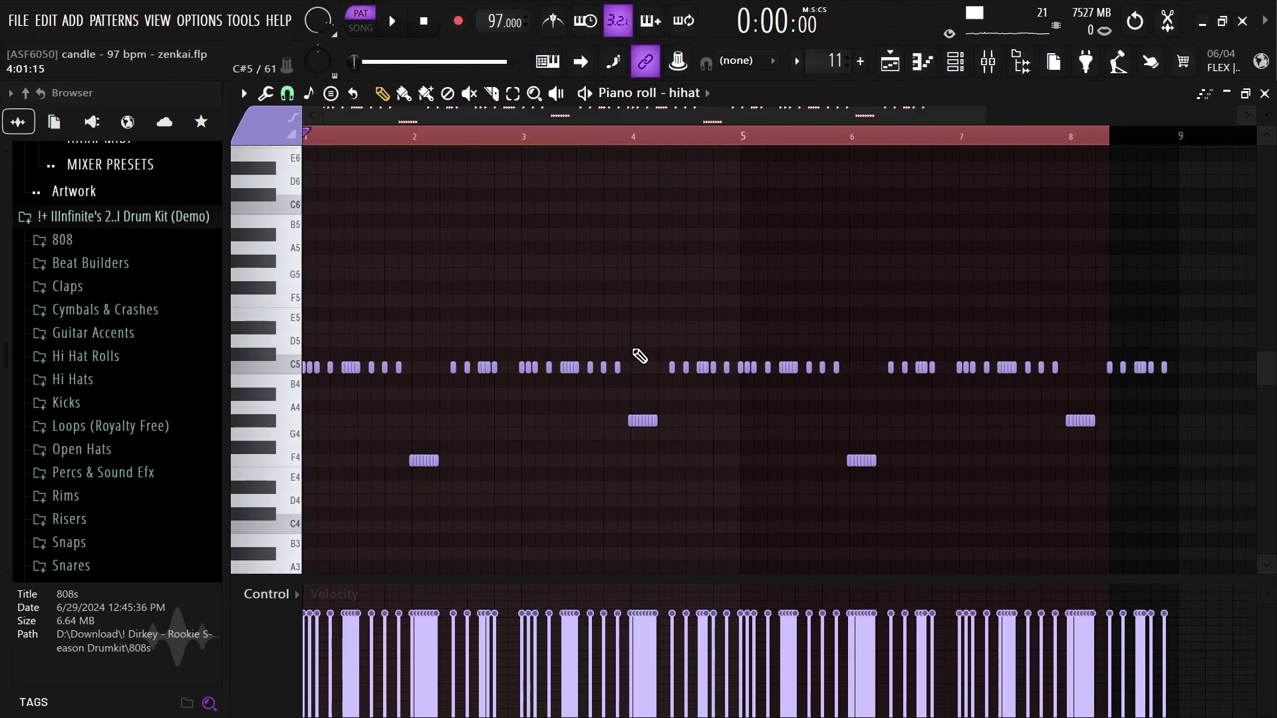
# Step: Examine the low-pitched hi-hat rolls in the hihat piano roll and play the pattern
pyautogui.moveTo(391, 438); pyautogui.dragTo(492, 473)
pyautogui.moveTo(612, 413); pyautogui.dragTo(1004, 475)
pyautogui.keyDown('ctrl'); pyautogui.click(430, 398); pyautogui.keyUp('ctrl')
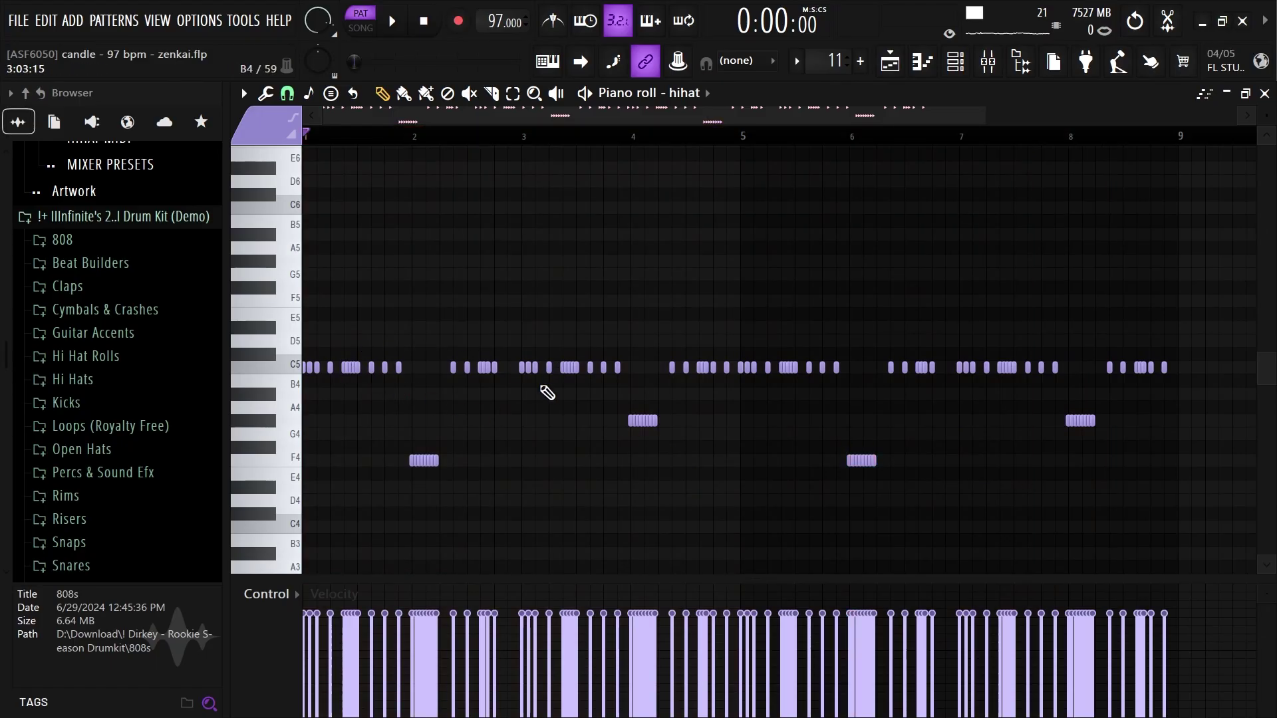
pyautogui.press('space')
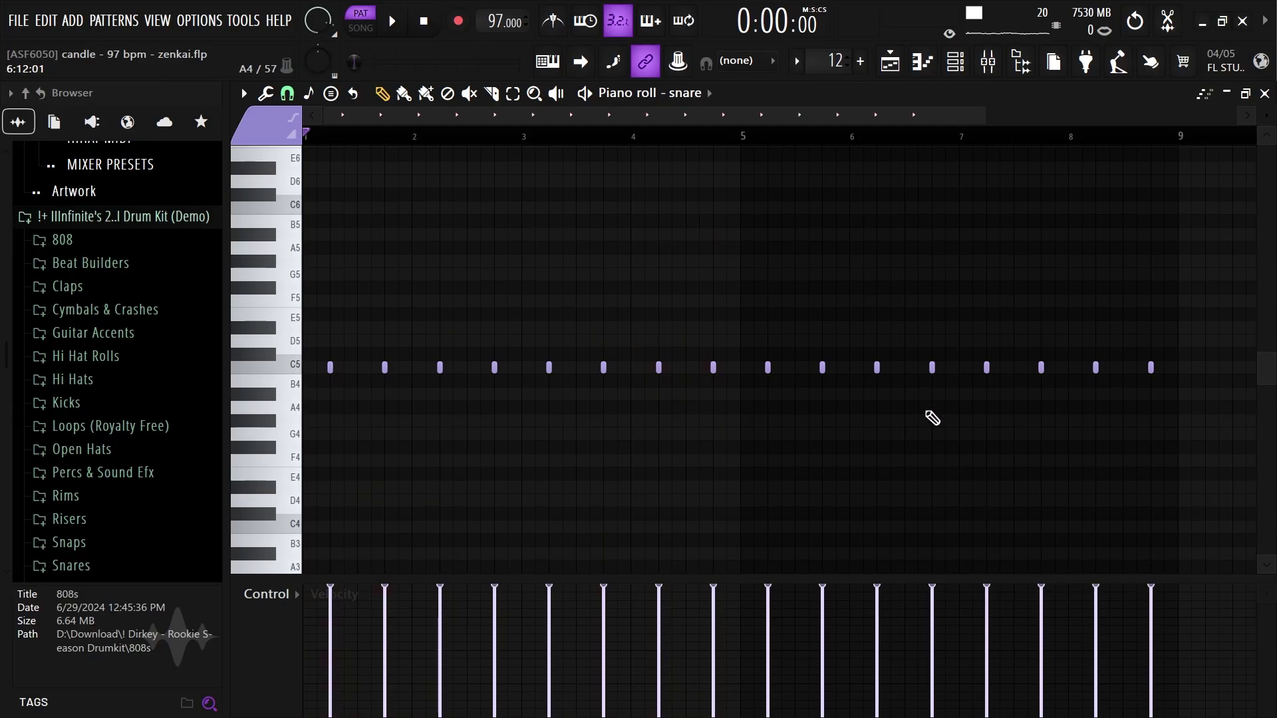
# Step: Review the snare, open and 808 piano rolls in turn, playing each pattern back
pyautogui.press('space')
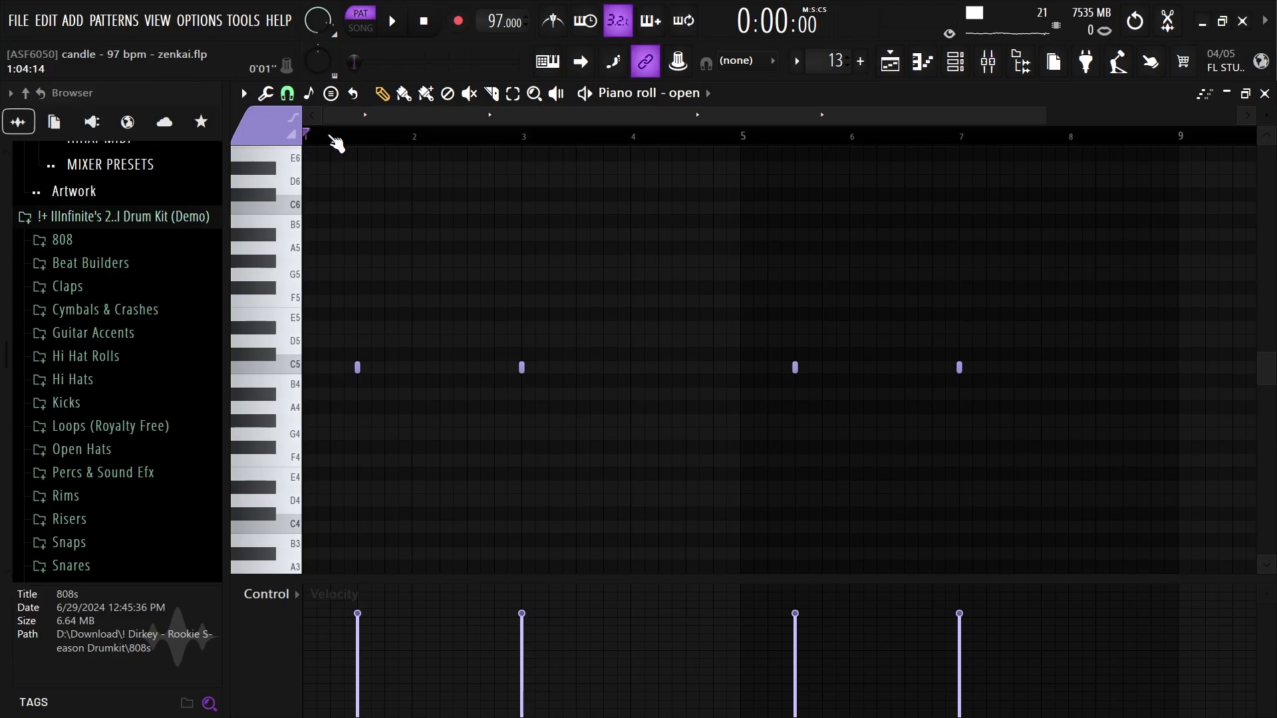
pyautogui.press('space')
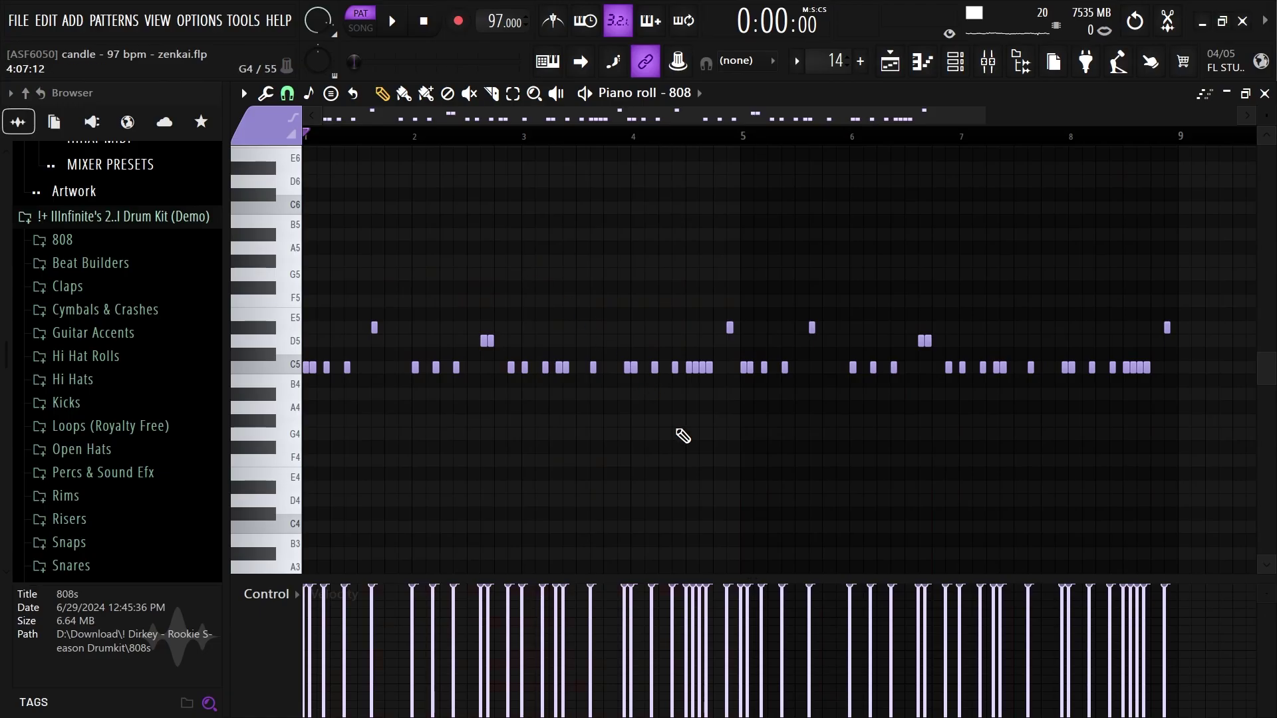
pyautogui.press('space')
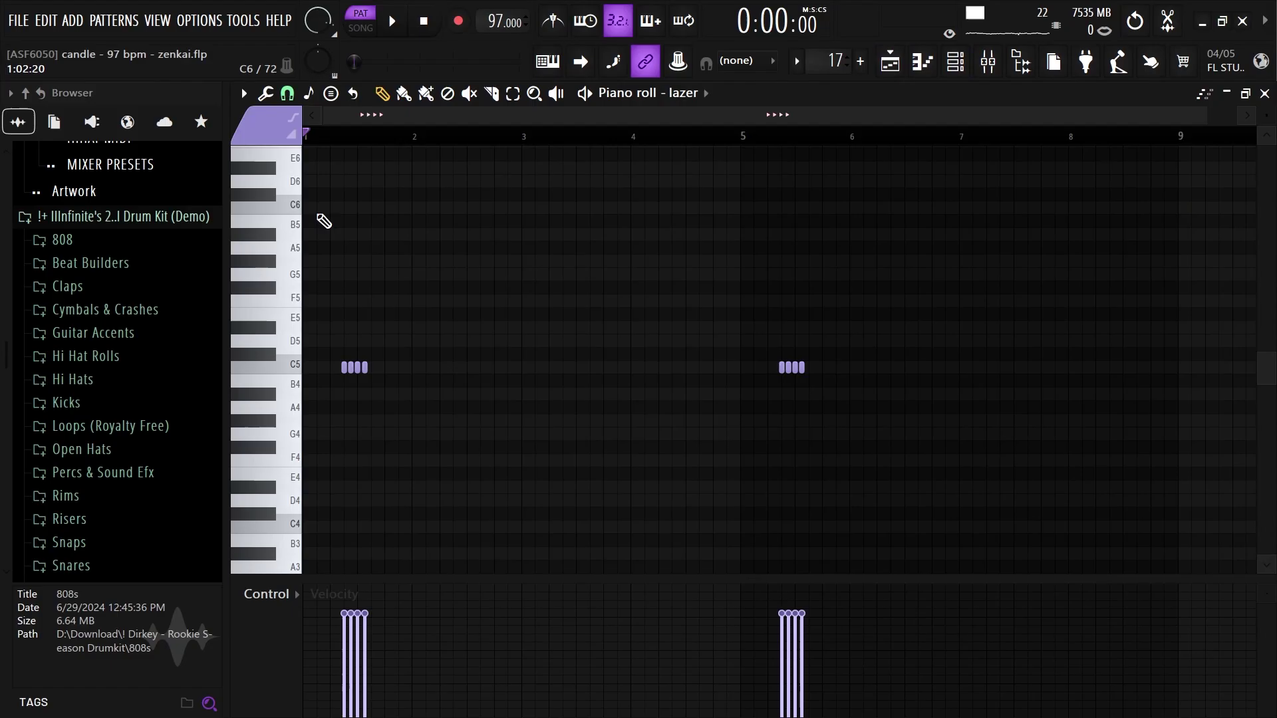
# Step: Play back the lazer, [Kick] Brick and following percussion patterns in the piano roll
pyautogui.click(326, 139)
pyautogui.press('space')
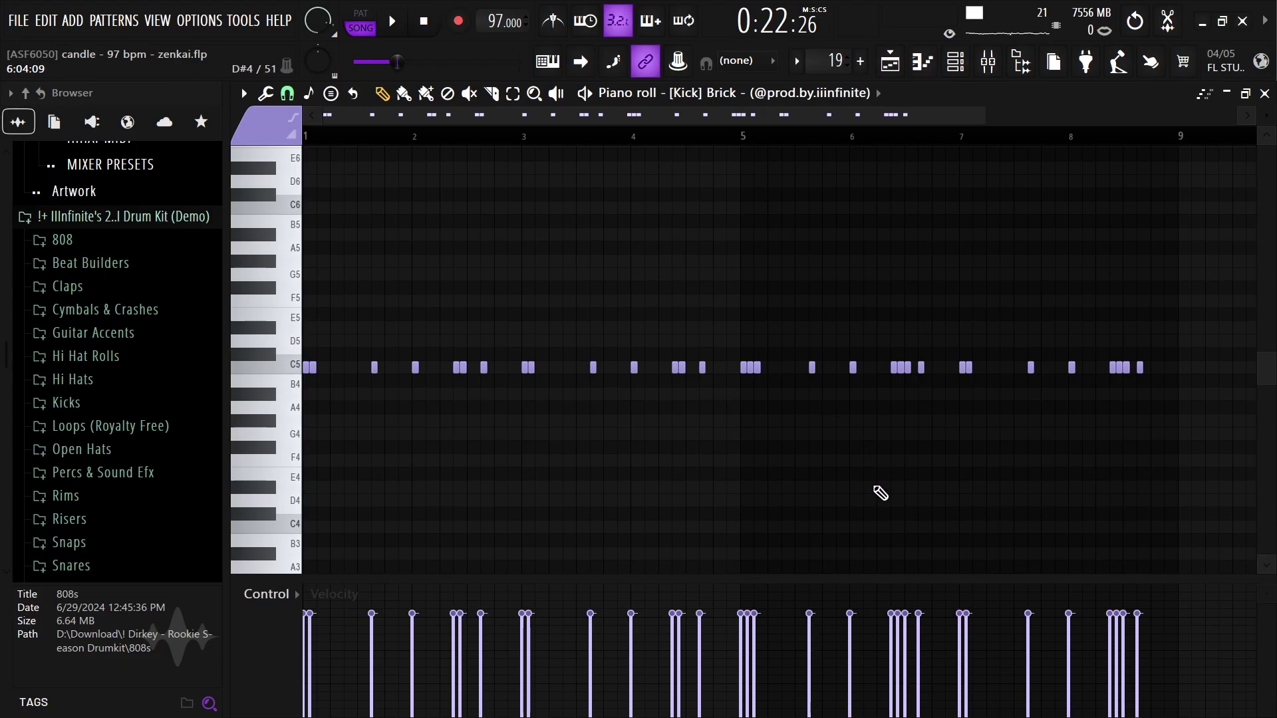
pyautogui.press('space')
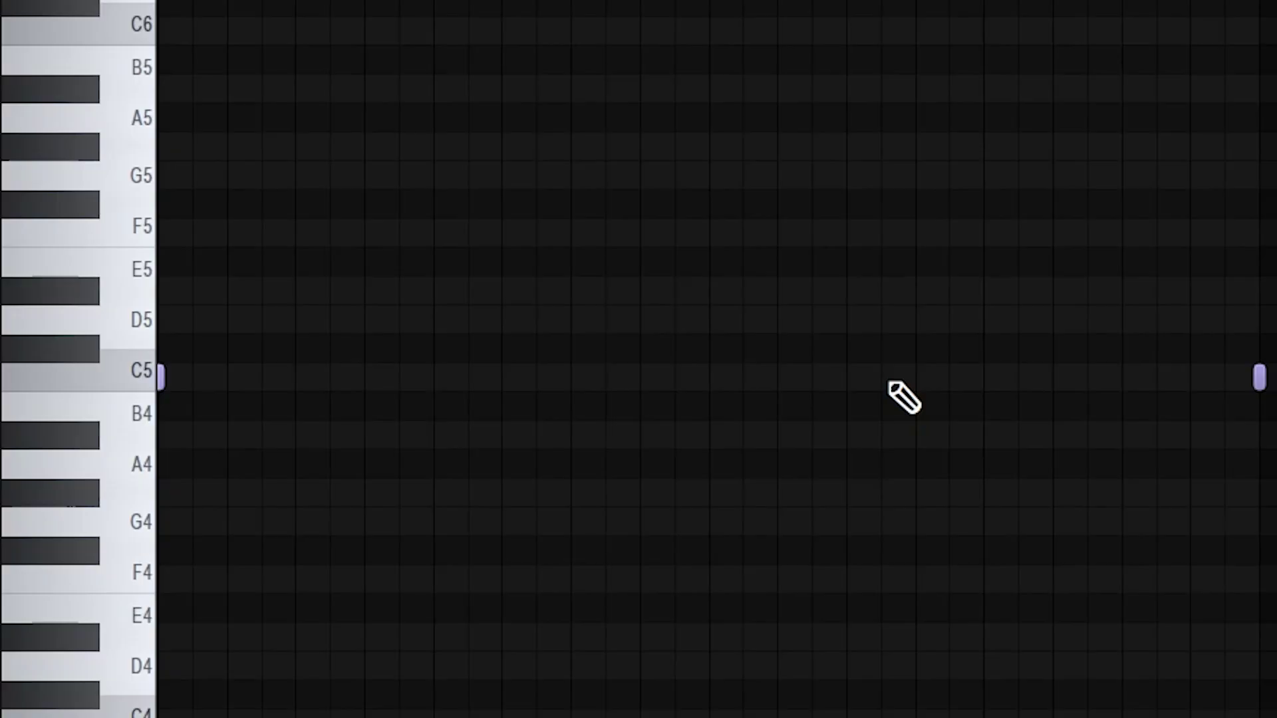
pyautogui.press('space')
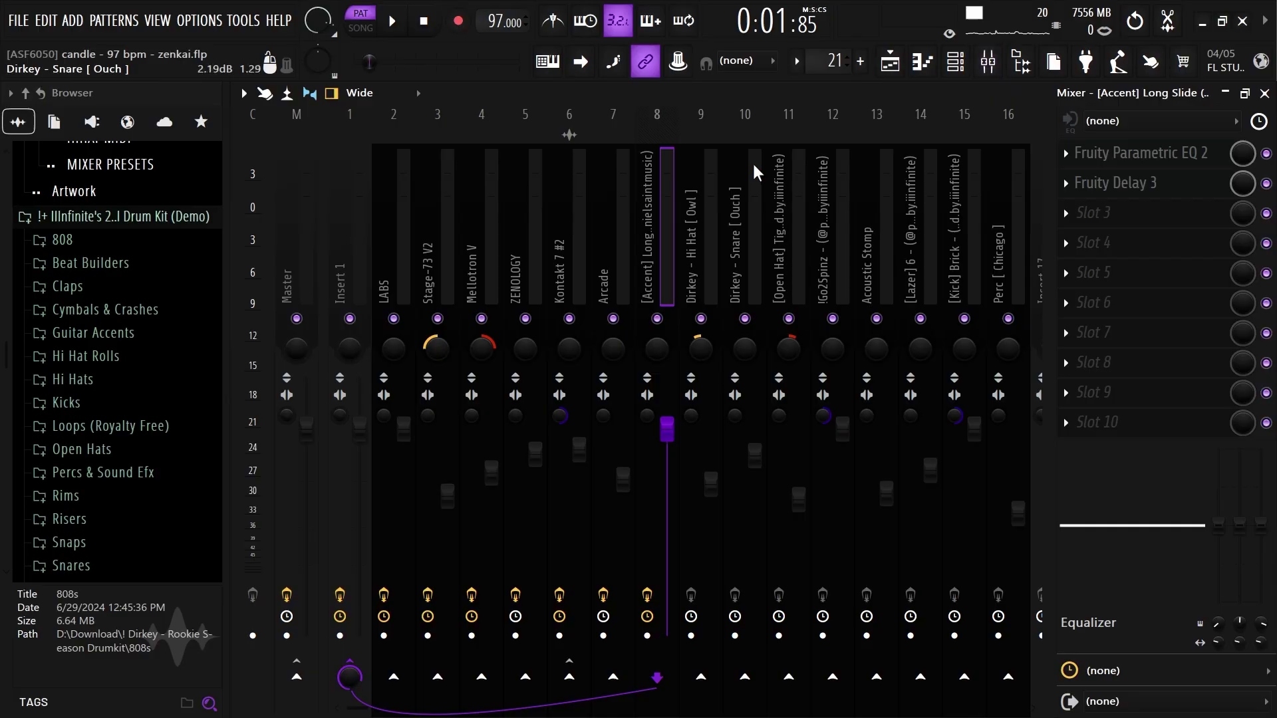
# Step: Check the effect slots and volume levels of the mixer tracks from Dirkey - Hi Hat [ Owl ] to [Lazer] 6
pyautogui.click(705, 249)
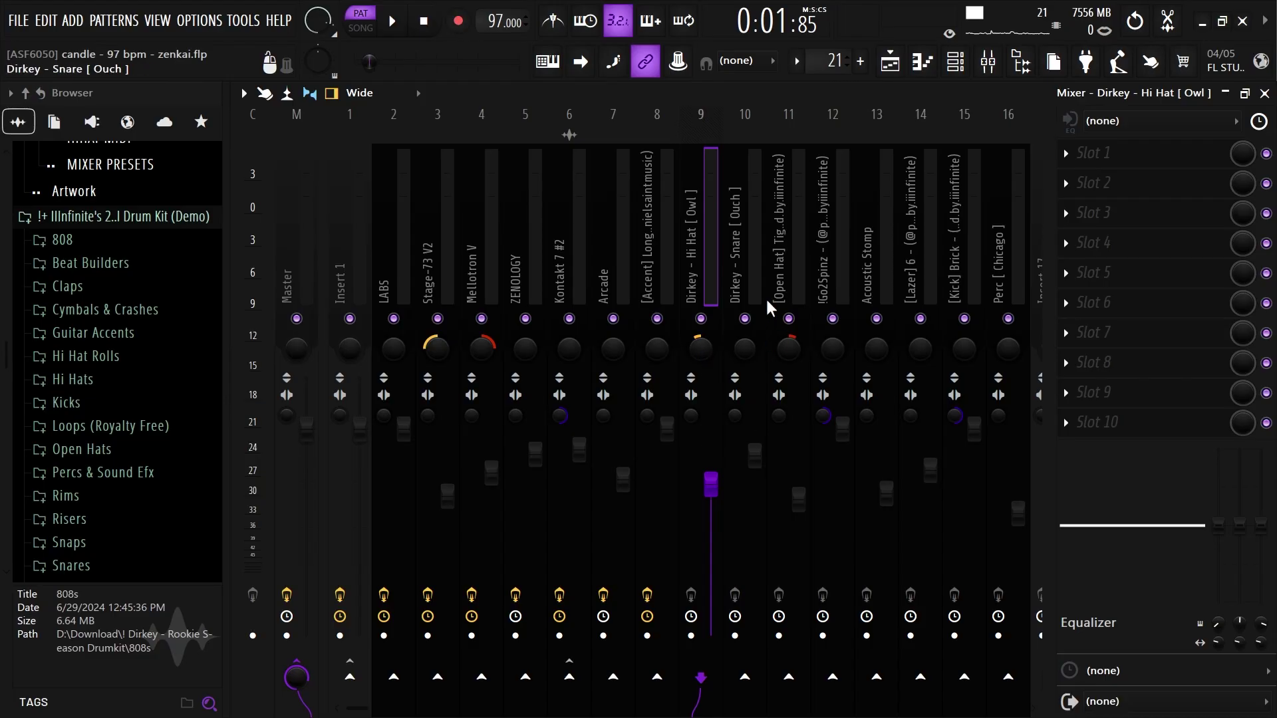
pyautogui.click(744, 266)
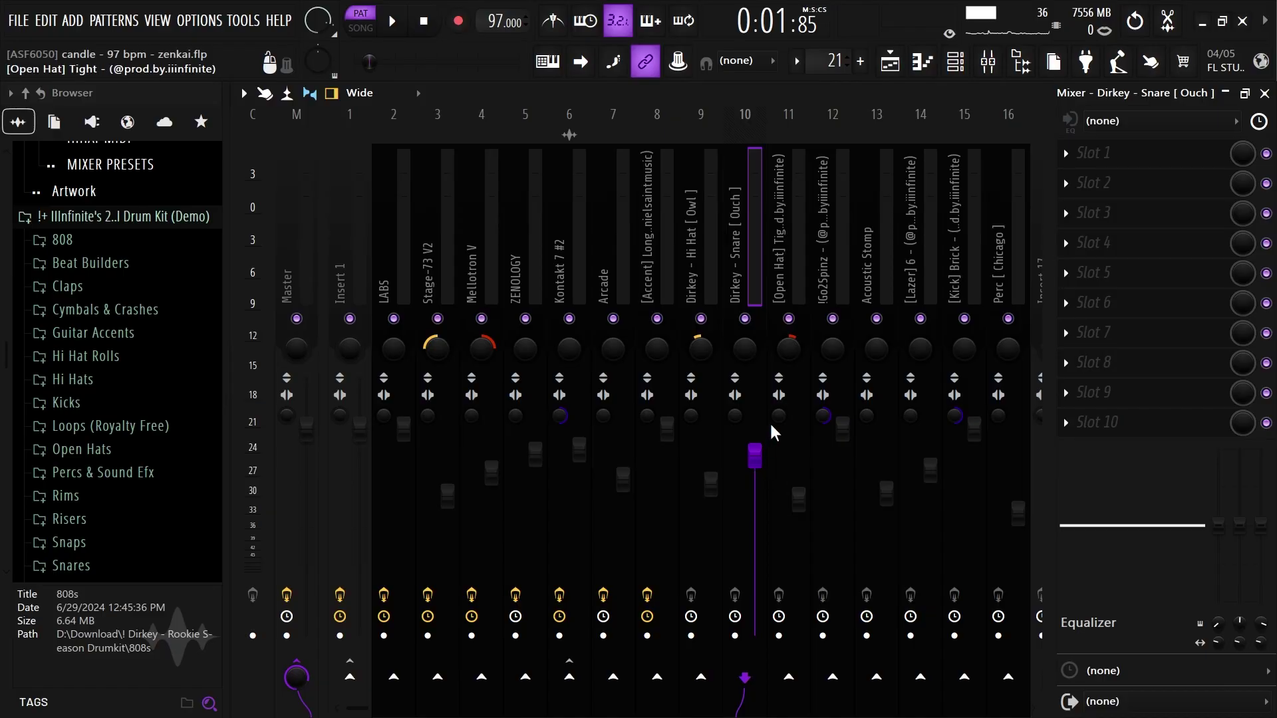
pyautogui.click(791, 244)
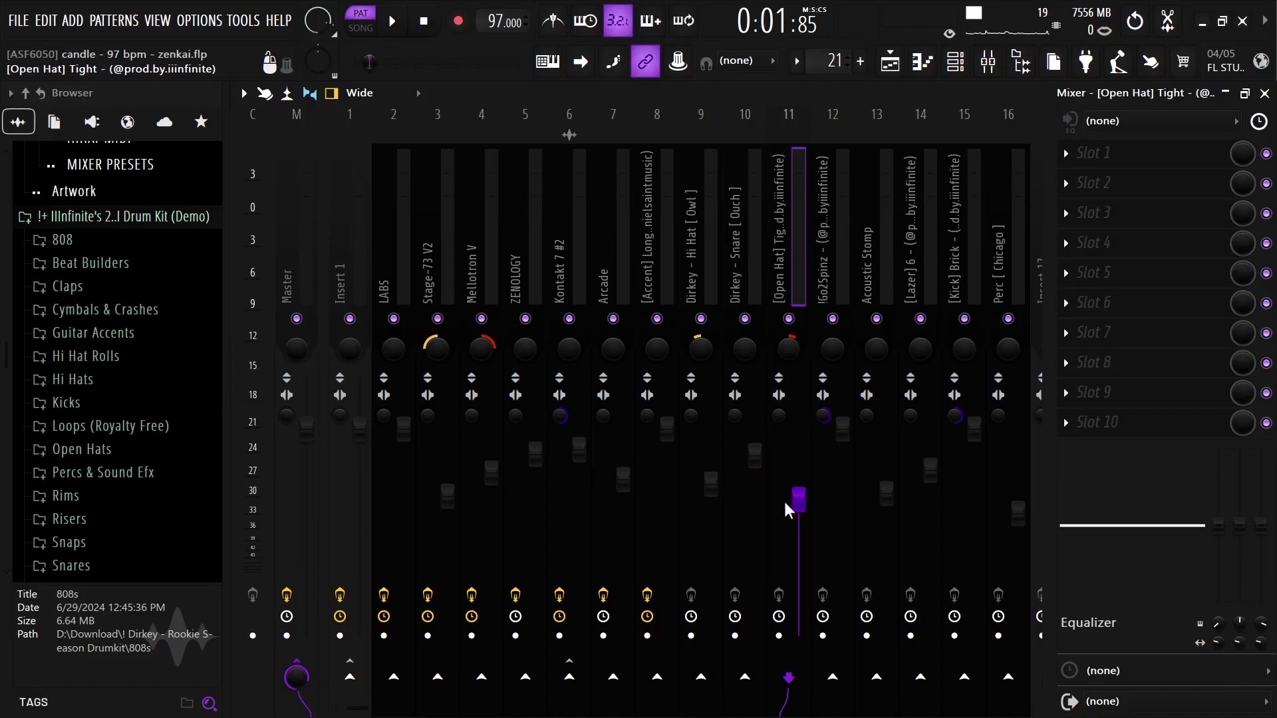
pyautogui.click(843, 431)
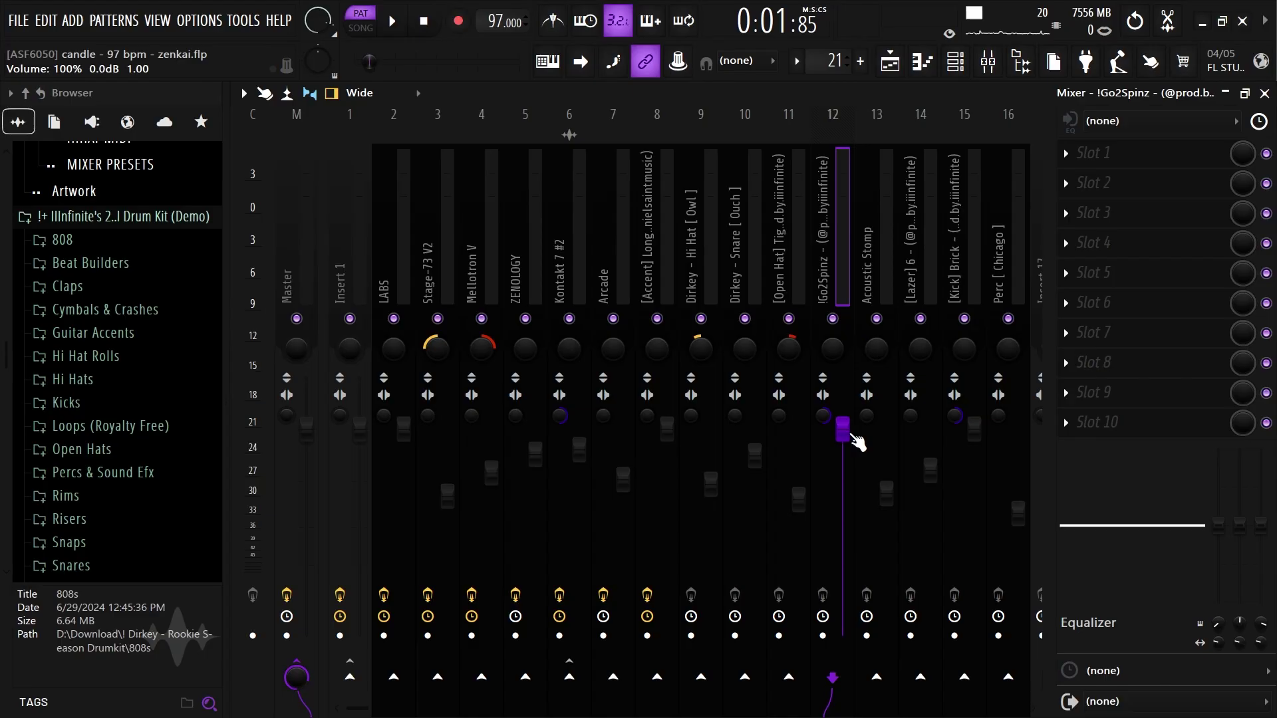
pyautogui.click(877, 420)
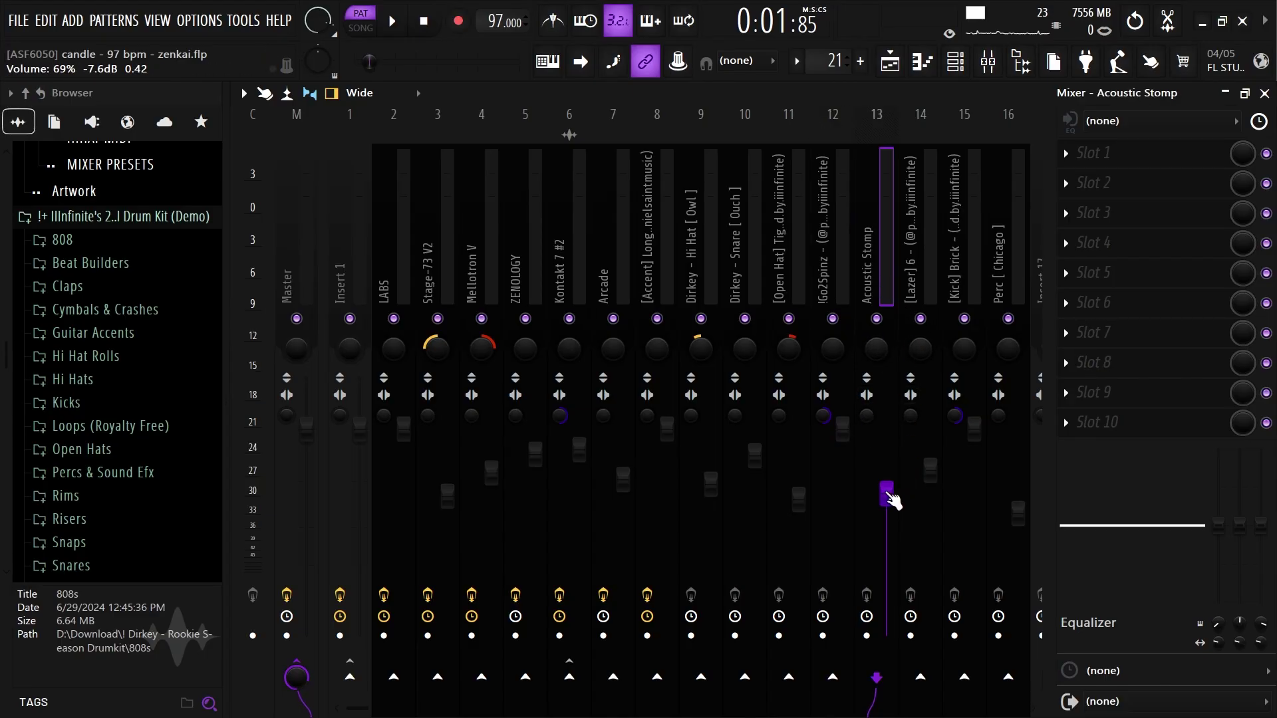
pyautogui.click(924, 382)
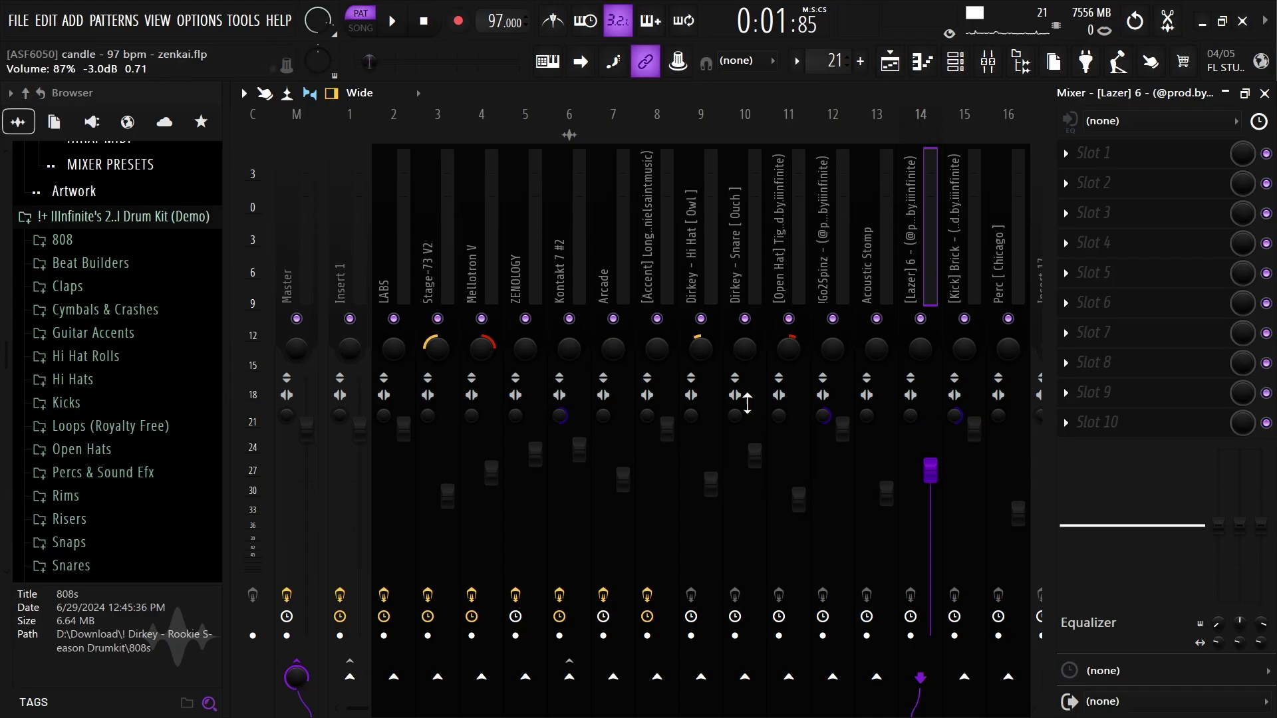
# Step: Select the melodic mixer tracks as a group, and show the options for routing the [Kick] Brick and Perc [ Chicago ] tracks to Insert 17
pyautogui.click(399, 283)
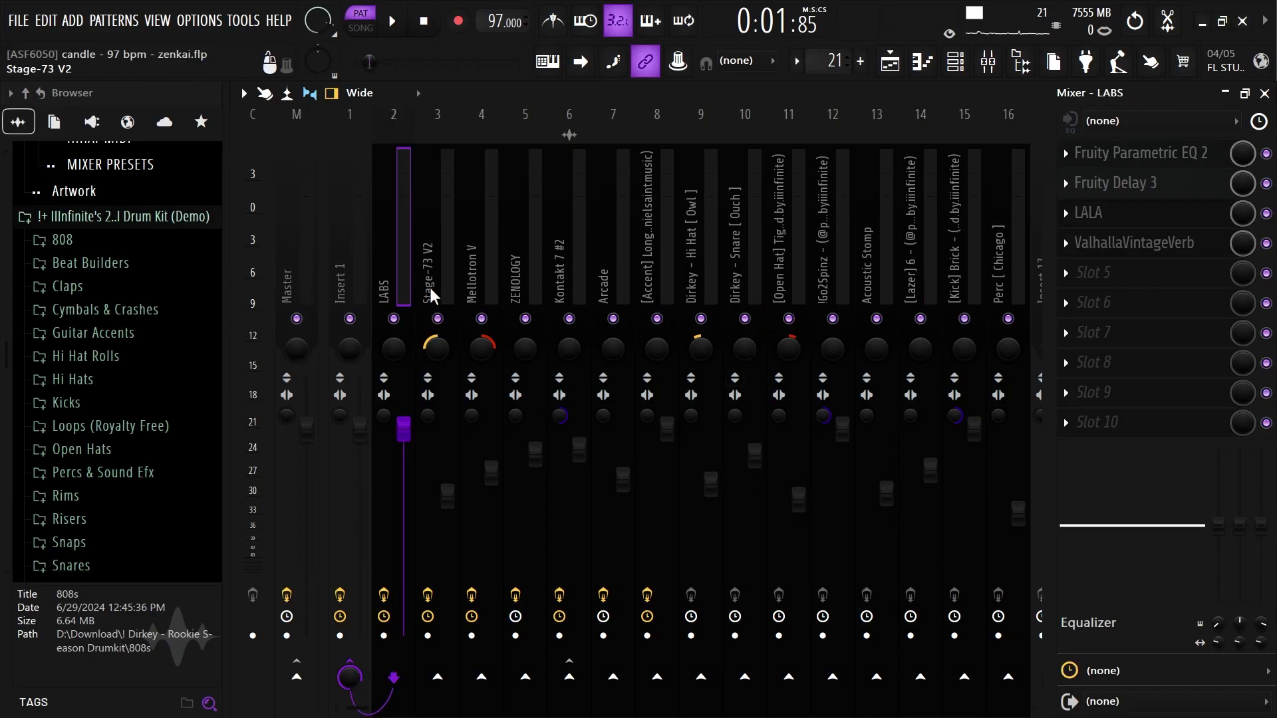
pyautogui.moveTo(655, 276); pyautogui.dragTo(398, 292)
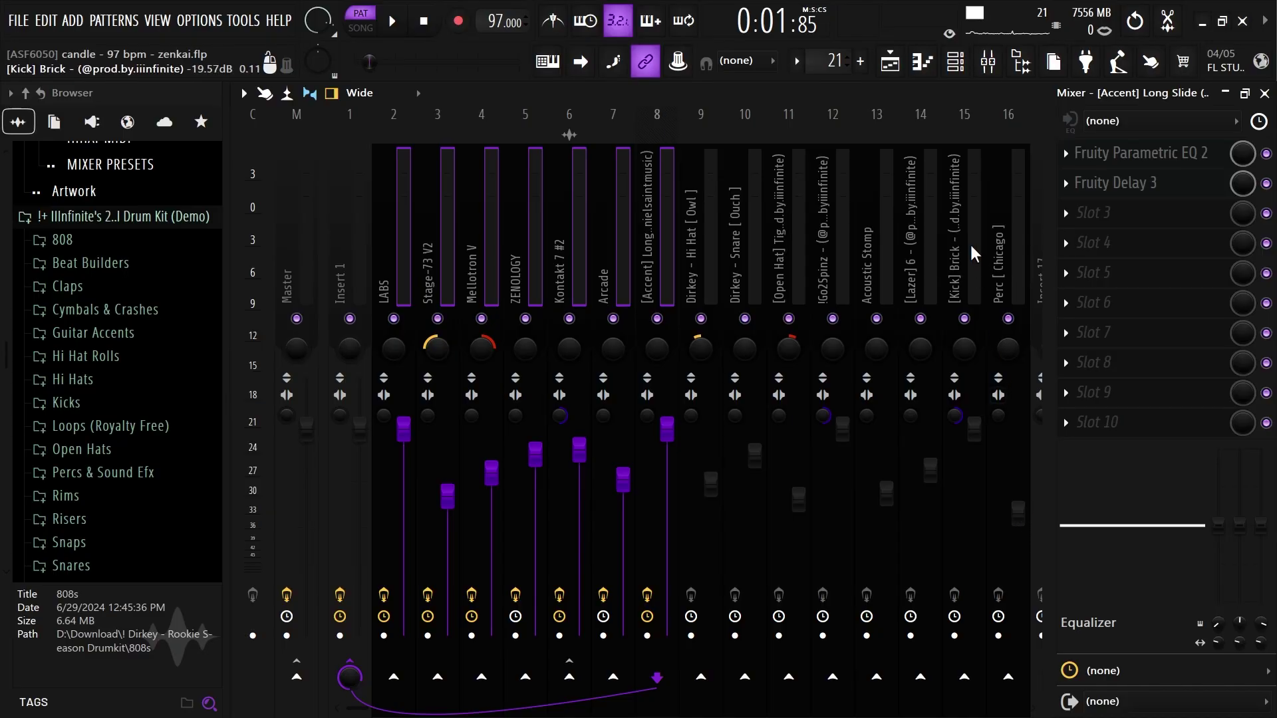
pyautogui.click(887, 214)
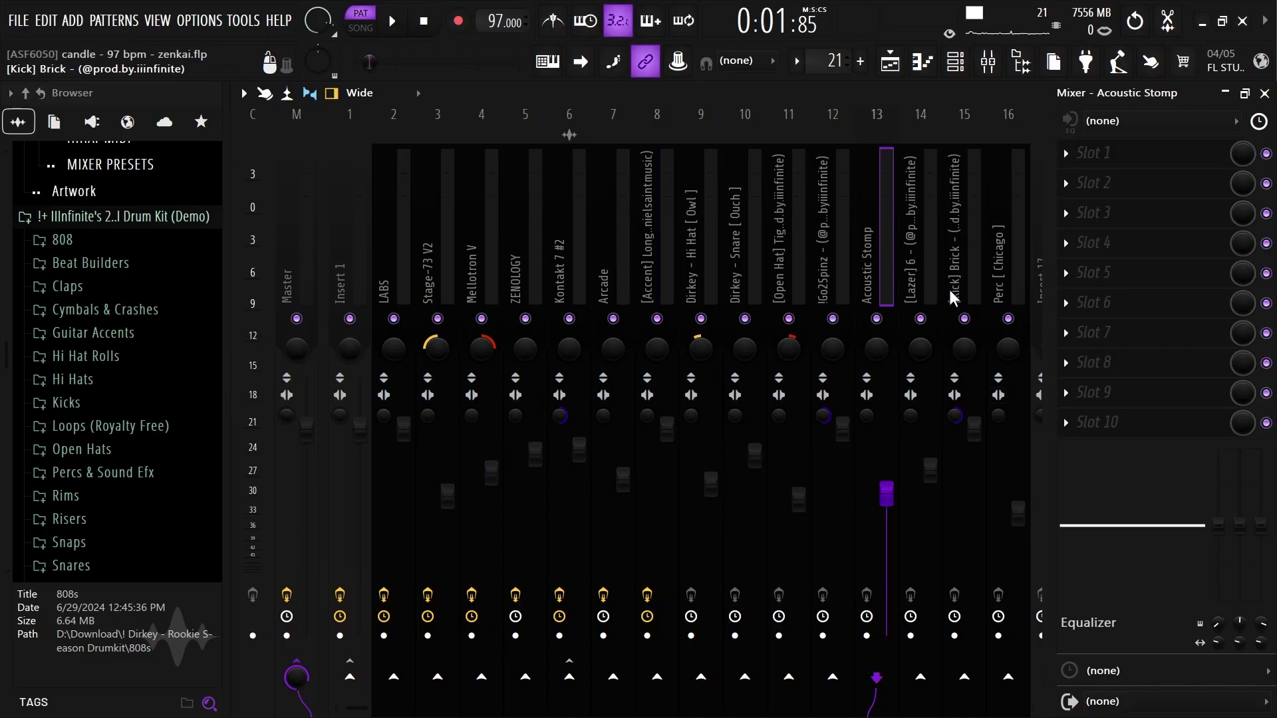
pyautogui.press('Right')
pyautogui.press('Right')
pyautogui.press('Right')
pyautogui.press('Right')
pyautogui.press('Right')
pyautogui.press('Right')
pyautogui.press('Right')
pyautogui.press('Right')
pyautogui.press('Right')
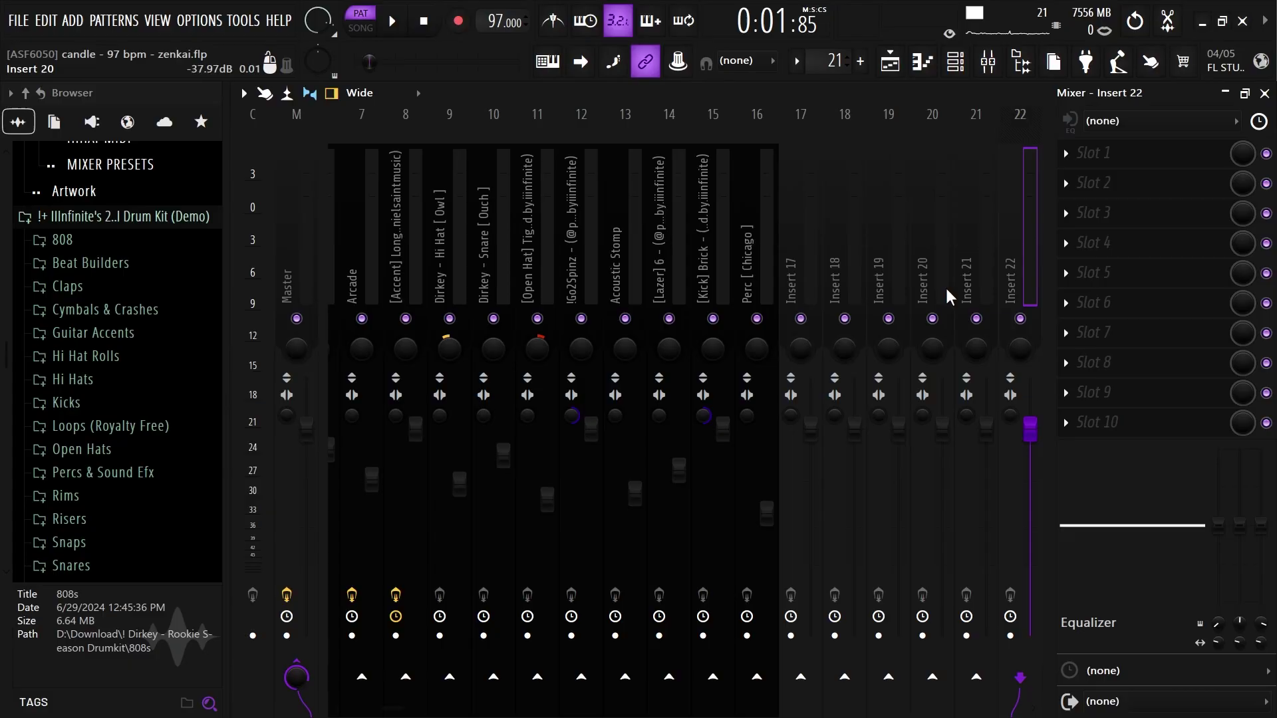
pyautogui.moveTo(757, 265); pyautogui.dragTo(727, 268)
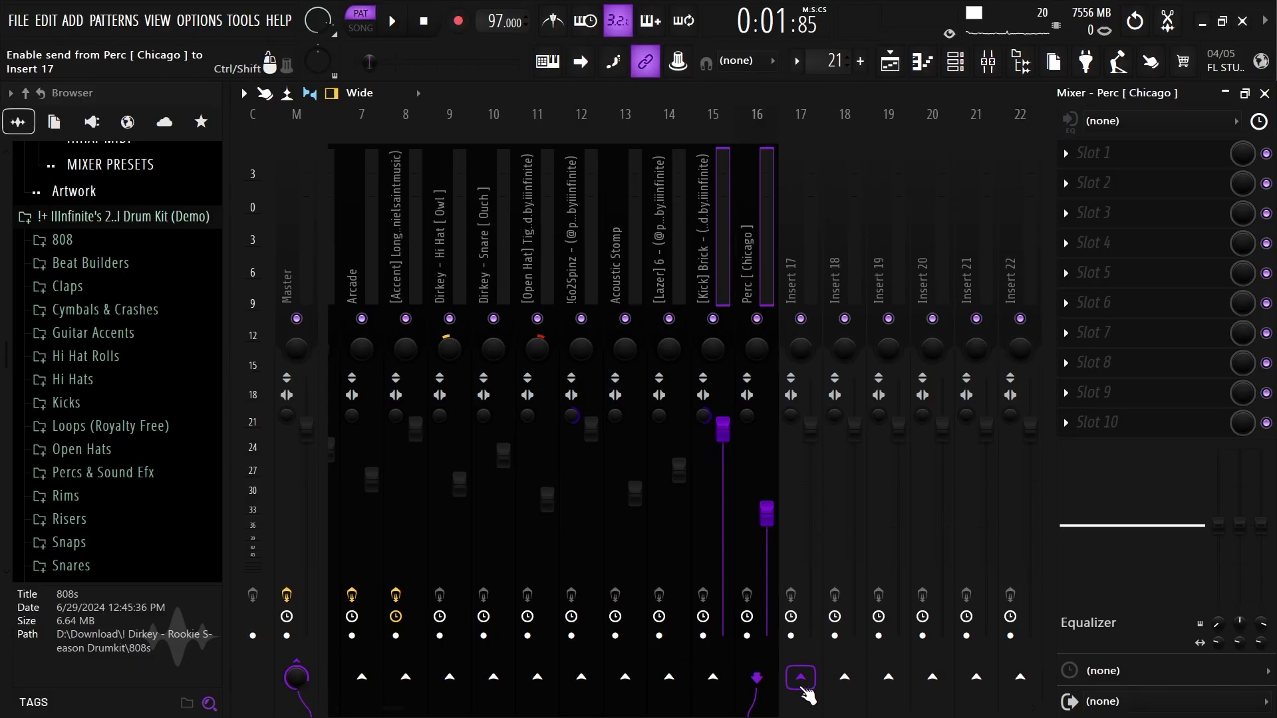
pyautogui.rightClick(805, 690)
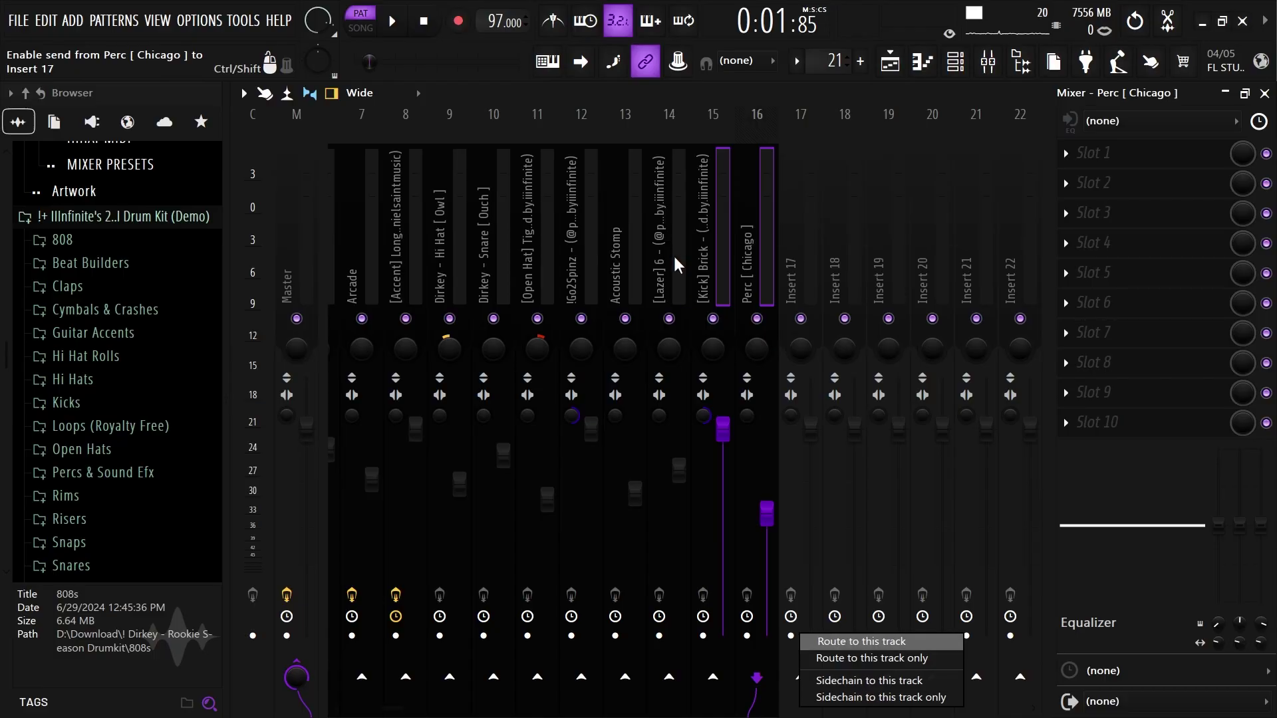
# Step: Dismiss the routing options and reselect the mixer tracks from LABS through [Accent] Long Slide
pyautogui.click(705, 190)
pyautogui.moveTo(627, 200); pyautogui.dragTo(254, 257)
pyautogui.moveTo(397, 285); pyautogui.dragTo(636, 282)
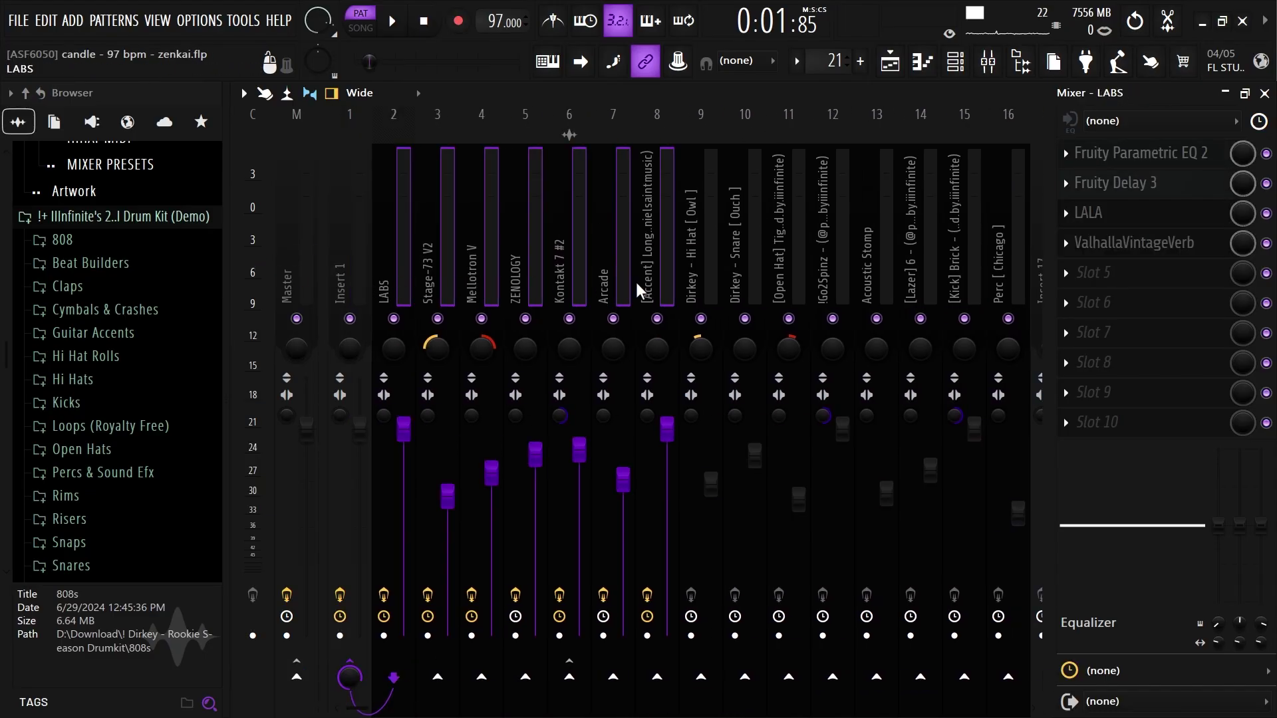
# Step: Inspect the two Fruity Parametric EQ 2 effects and Gross Beat on the Insert 1 mixer track
pyautogui.click(357, 258)
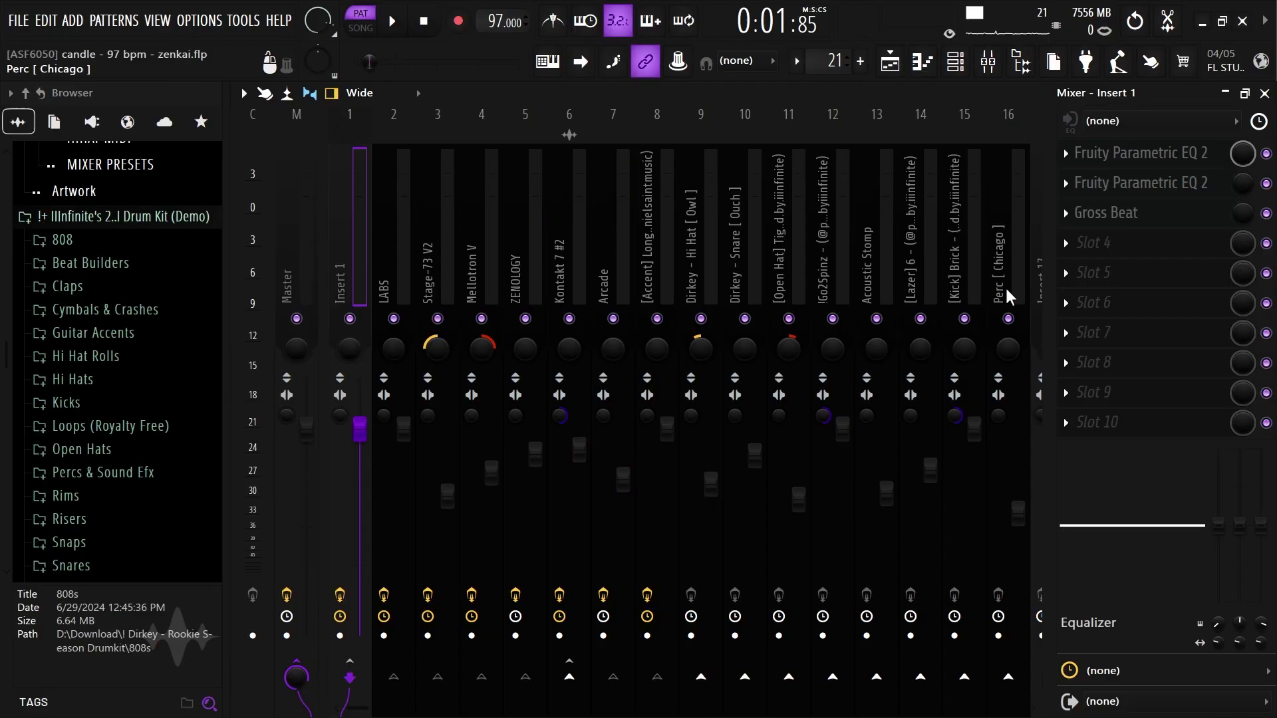
pyautogui.click(1141, 154)
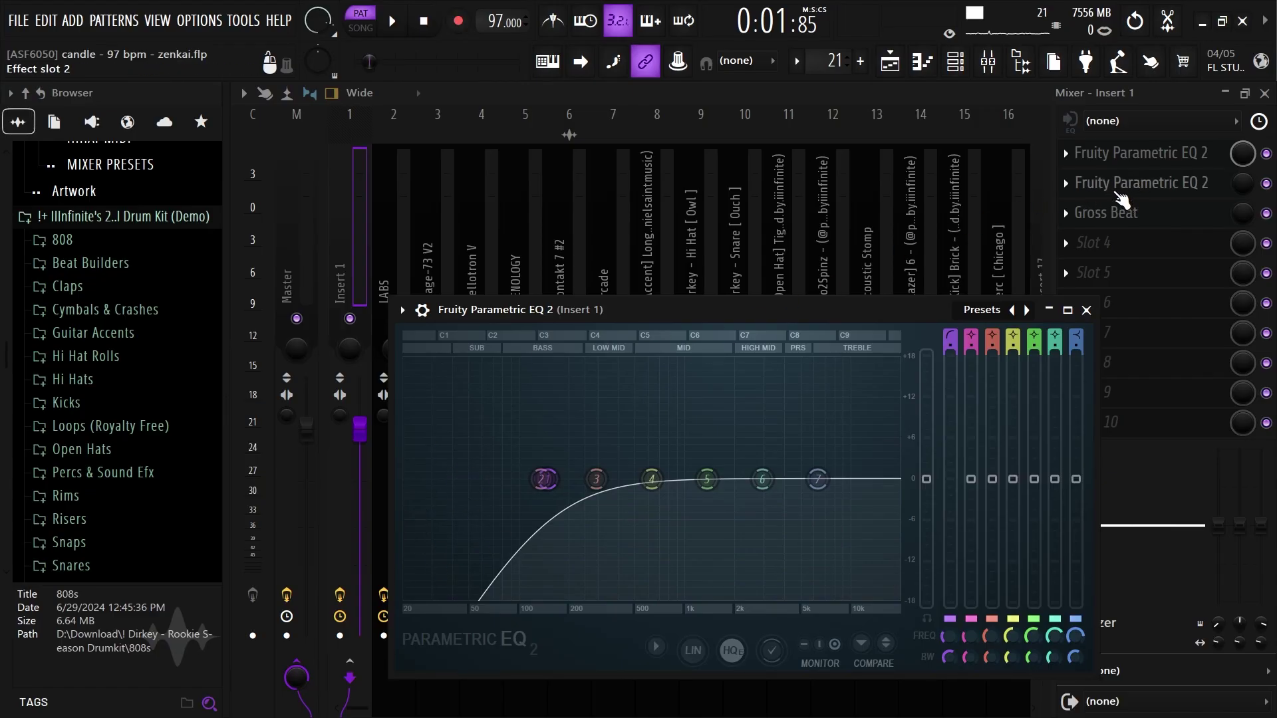
pyautogui.click(1120, 192)
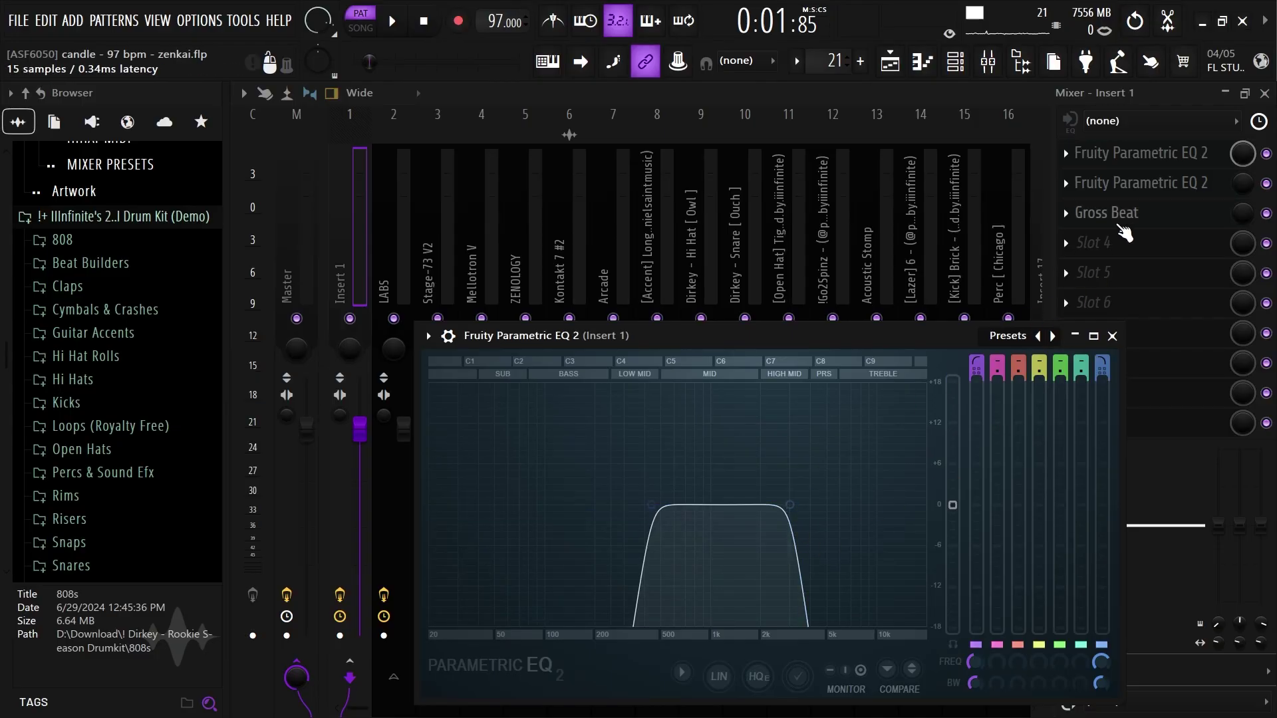
pyautogui.click(1121, 223)
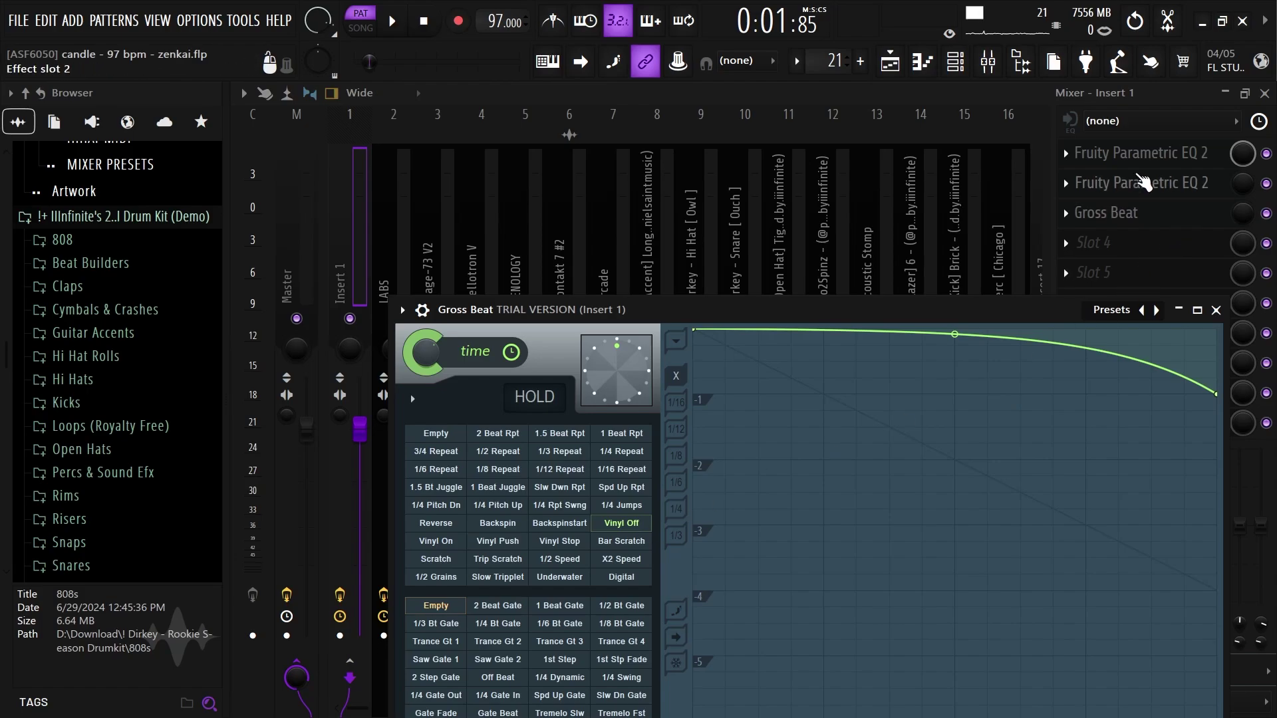
pyautogui.click(1035, 98)
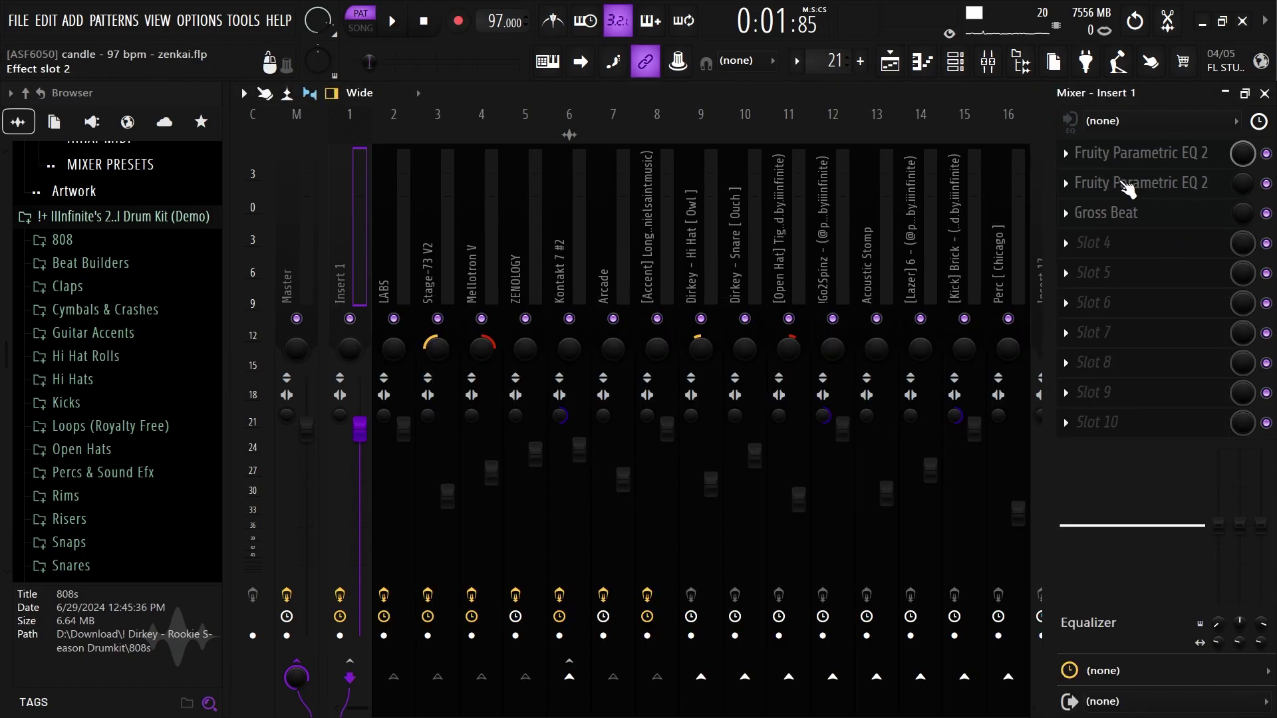
# Step: Show the automation options for the second EQ's mix level on Insert 1, and examine the automation clips and arrangement in the playlist
pyautogui.rightClick(1254, 190)
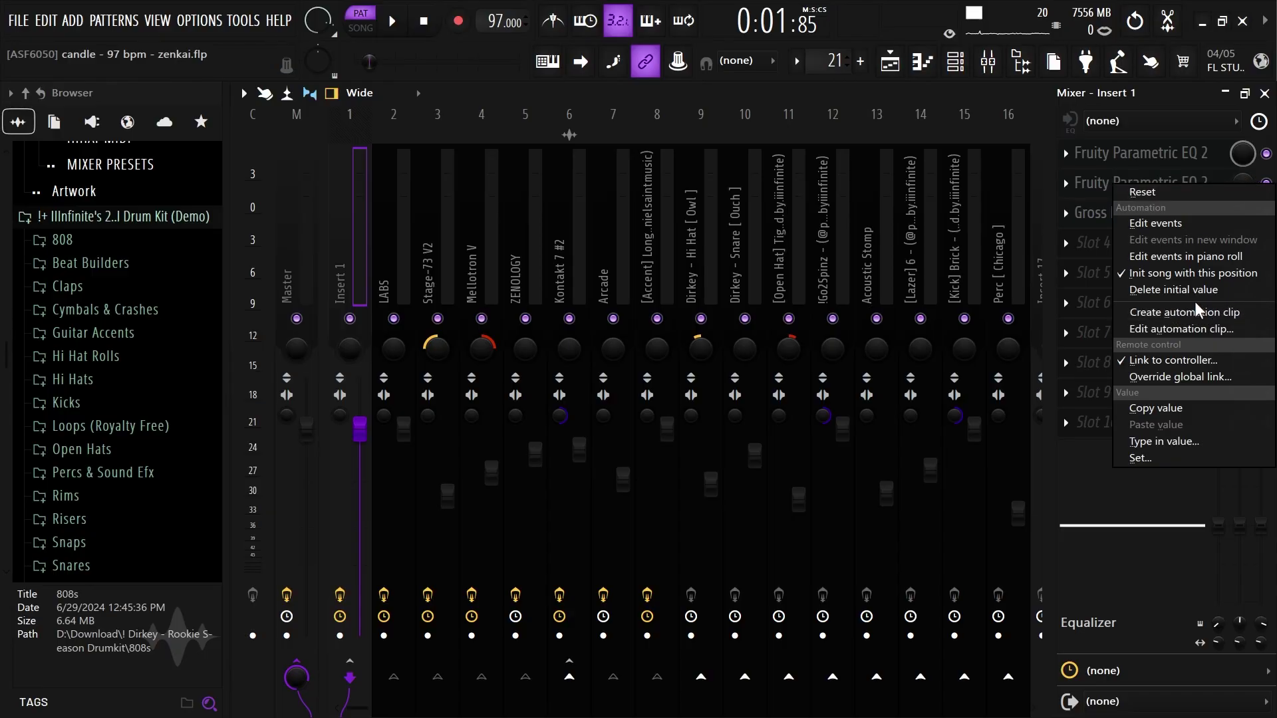
pyautogui.click(897, 69)
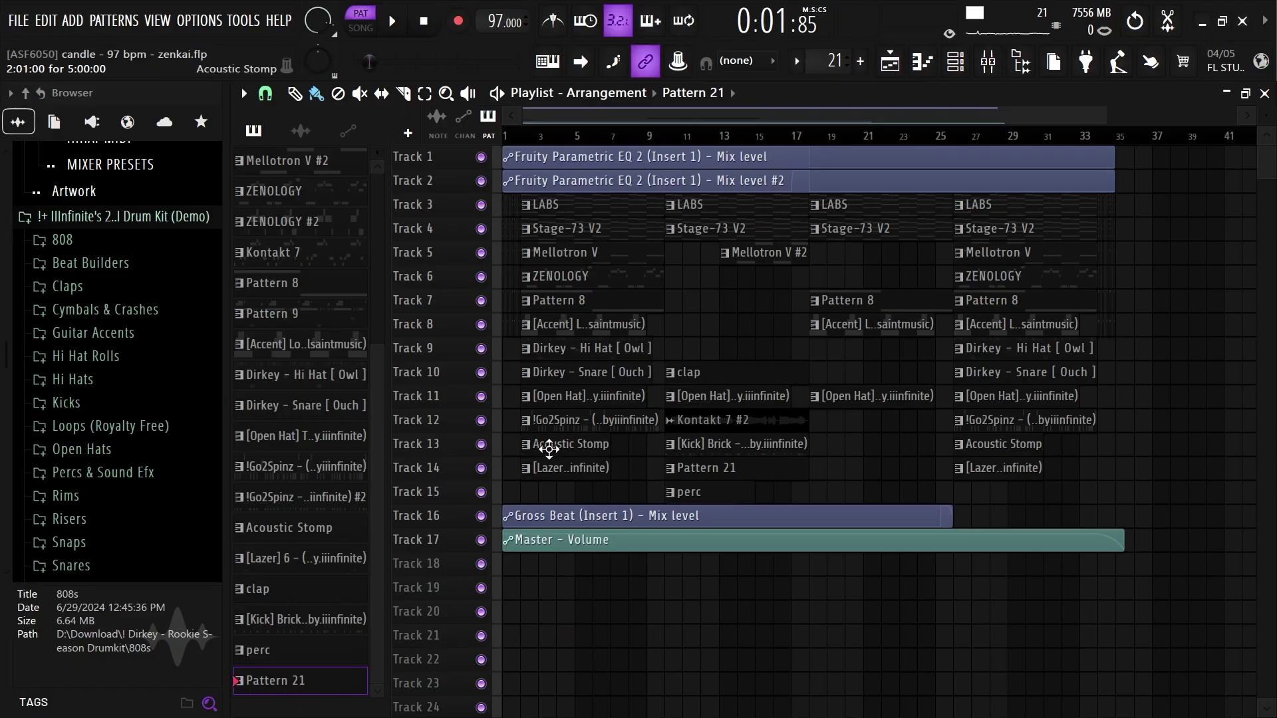
pyautogui.scroll(1, 1053, 157)
pyautogui.scroll(2, 1054, 157)
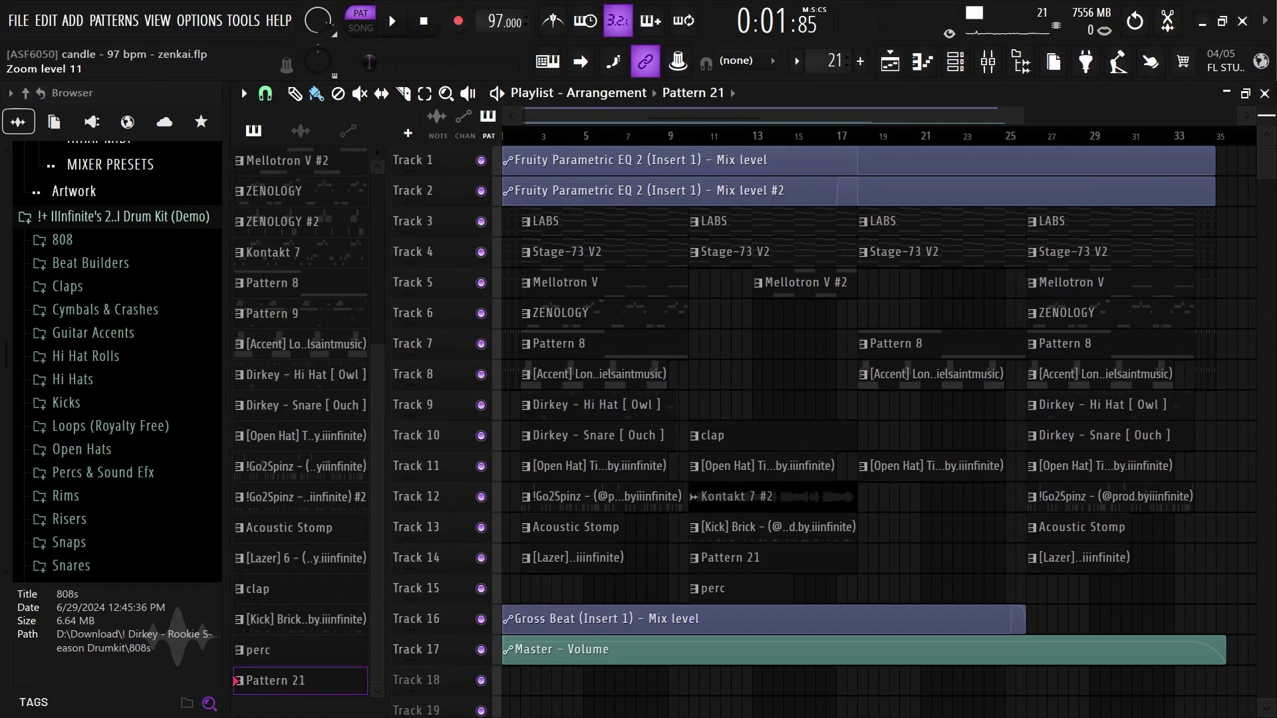
pyautogui.moveTo(1266, 115); pyautogui.dragTo(1266, 116)
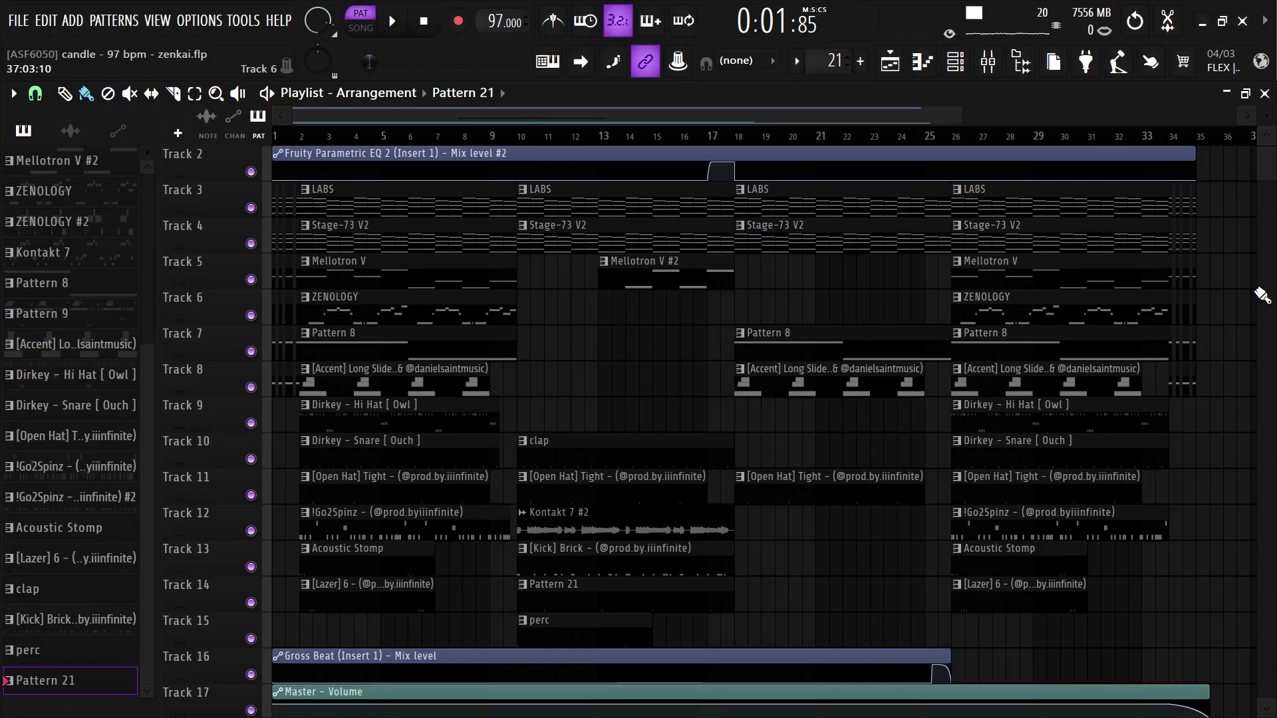
pyautogui.scroll(1, 1261, 295)
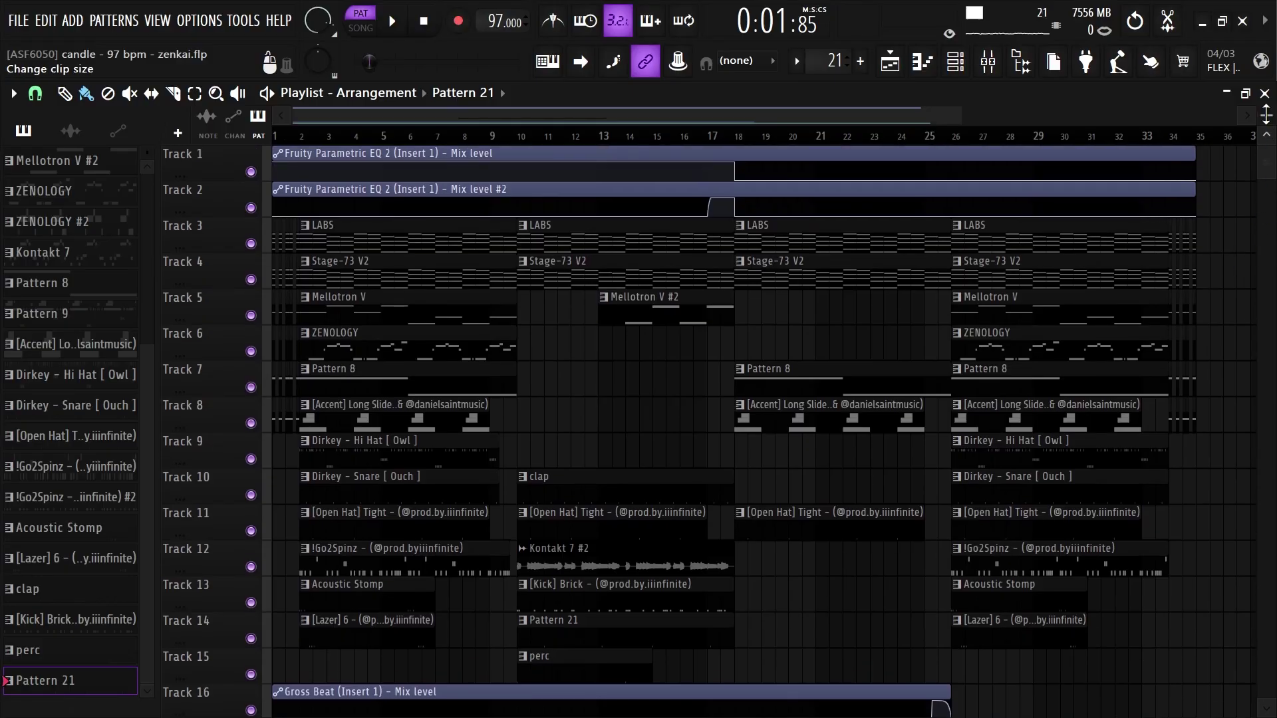
pyautogui.scroll(-1, 731, 433)
pyautogui.scroll(-1, 732, 432)
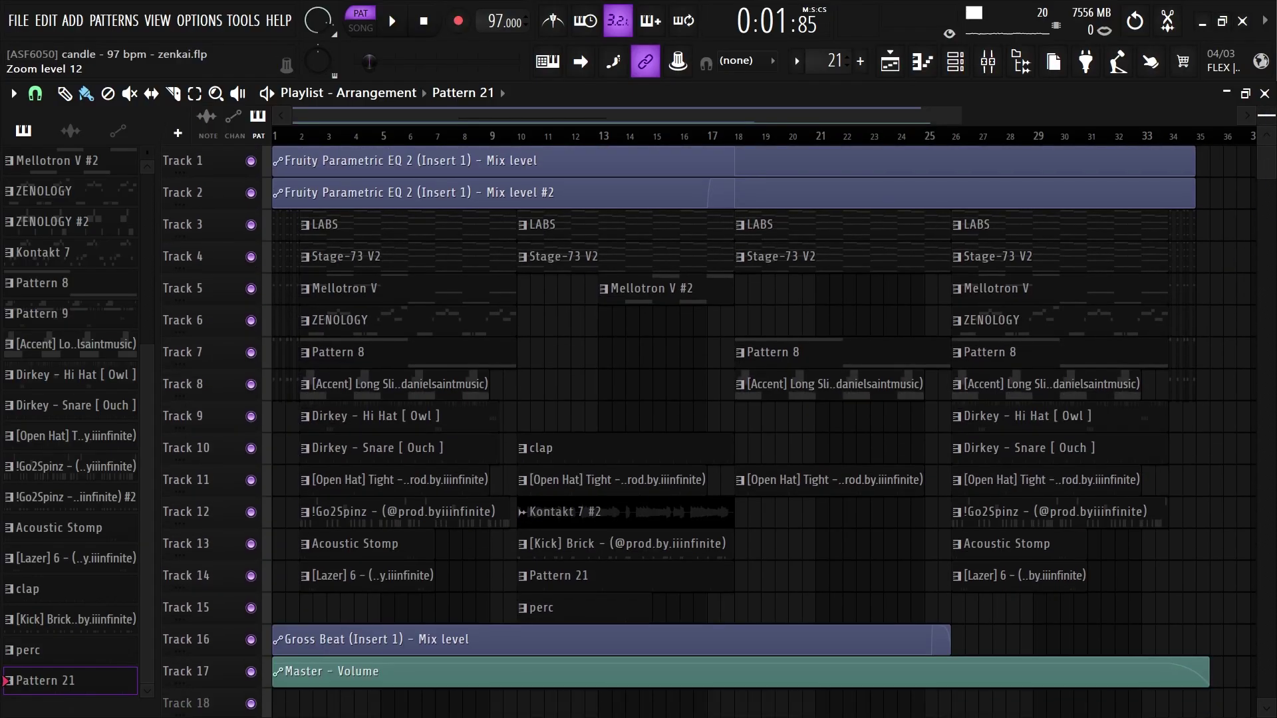